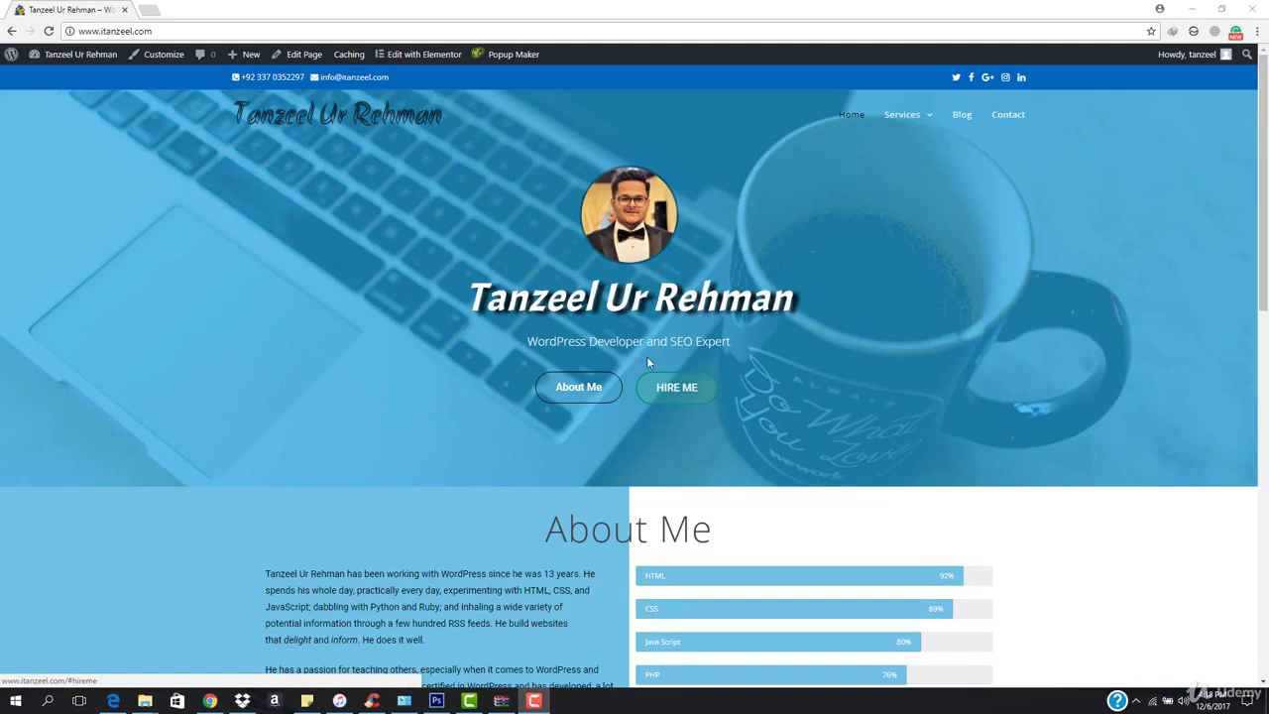
# - Open the home page in Elementor, inspect the green Hire Me button's settings in the mobile preview, and return to the desktop preview
pyautogui.click(402, 59)
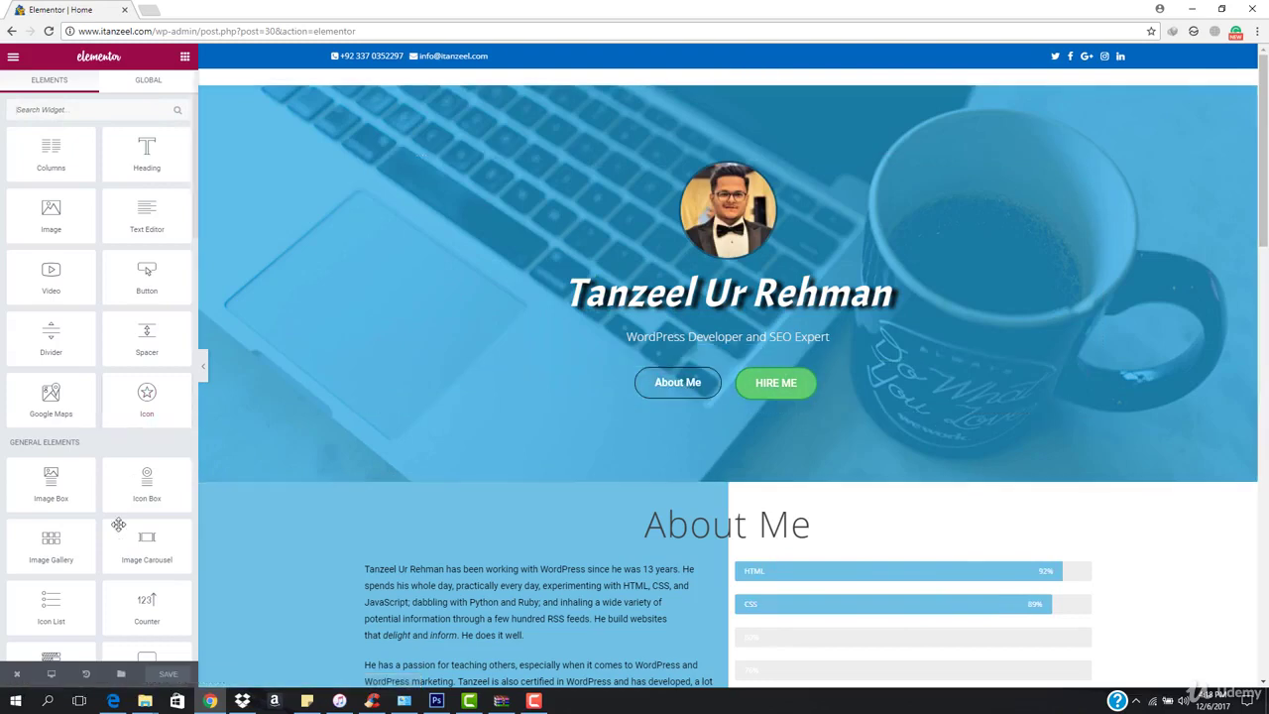
pyautogui.moveTo(55, 677)
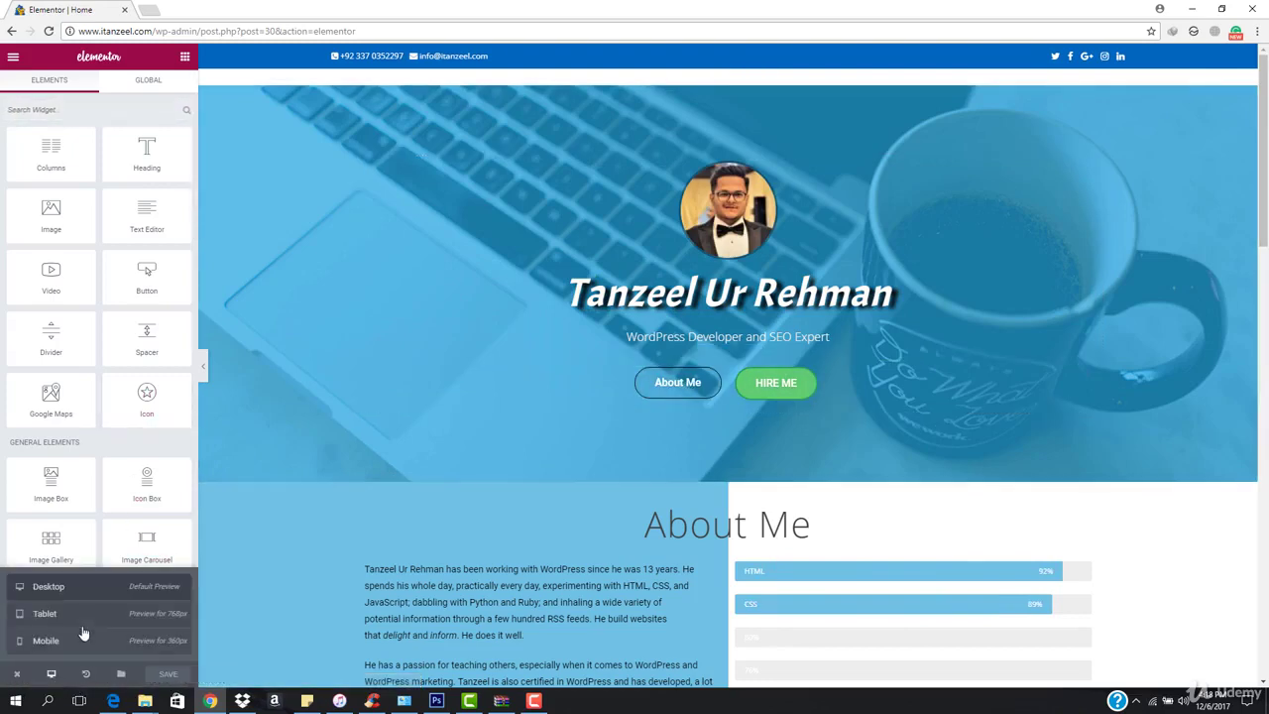
pyautogui.click(85, 640)
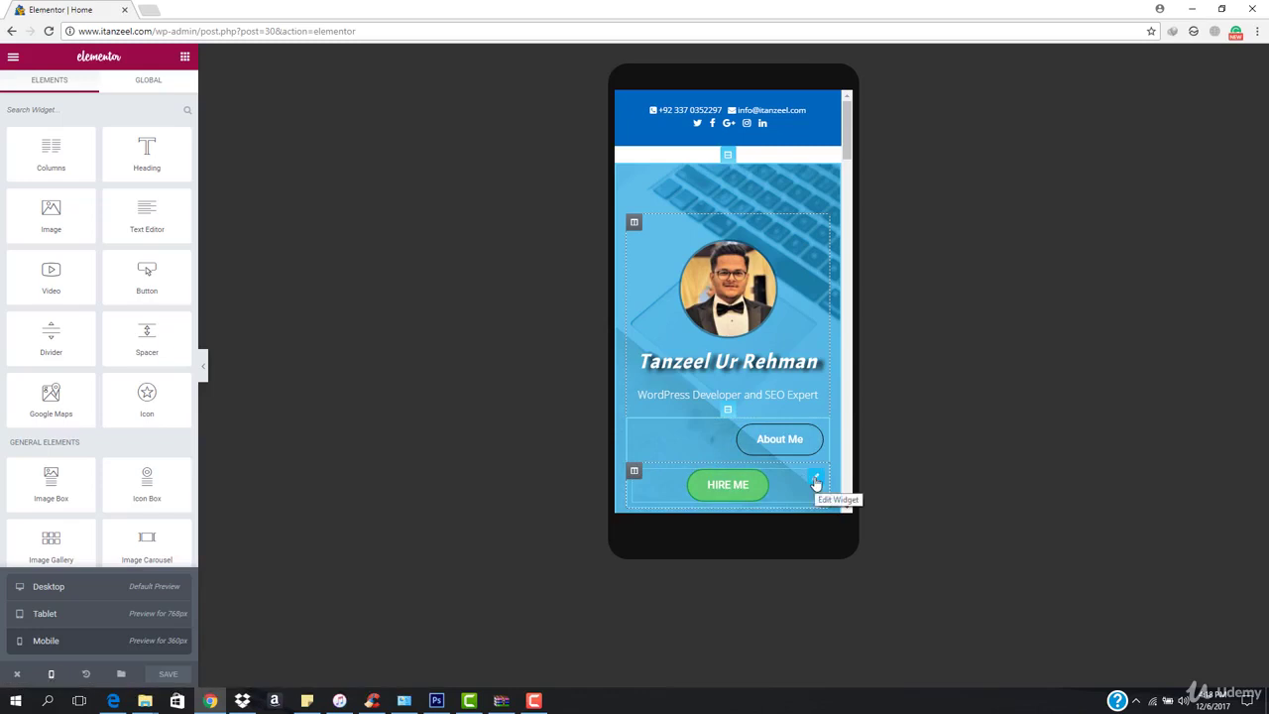
pyautogui.click(816, 480)
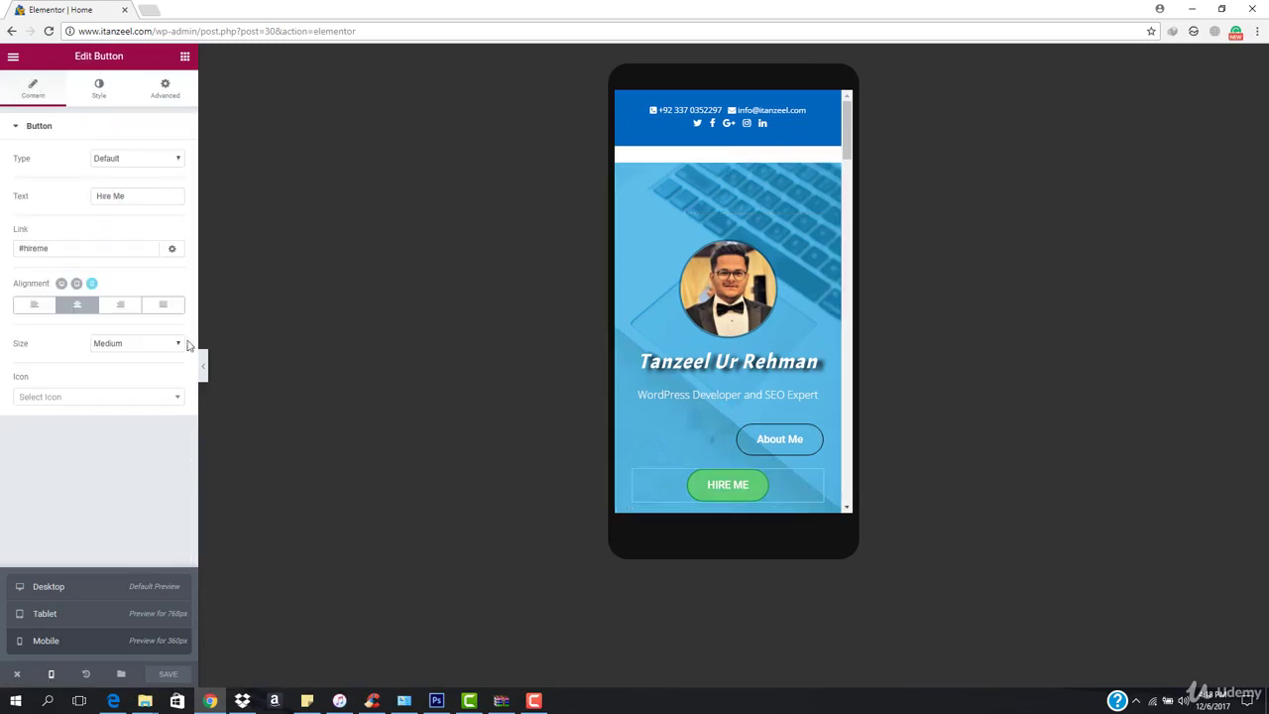
pyautogui.click(25, 586)
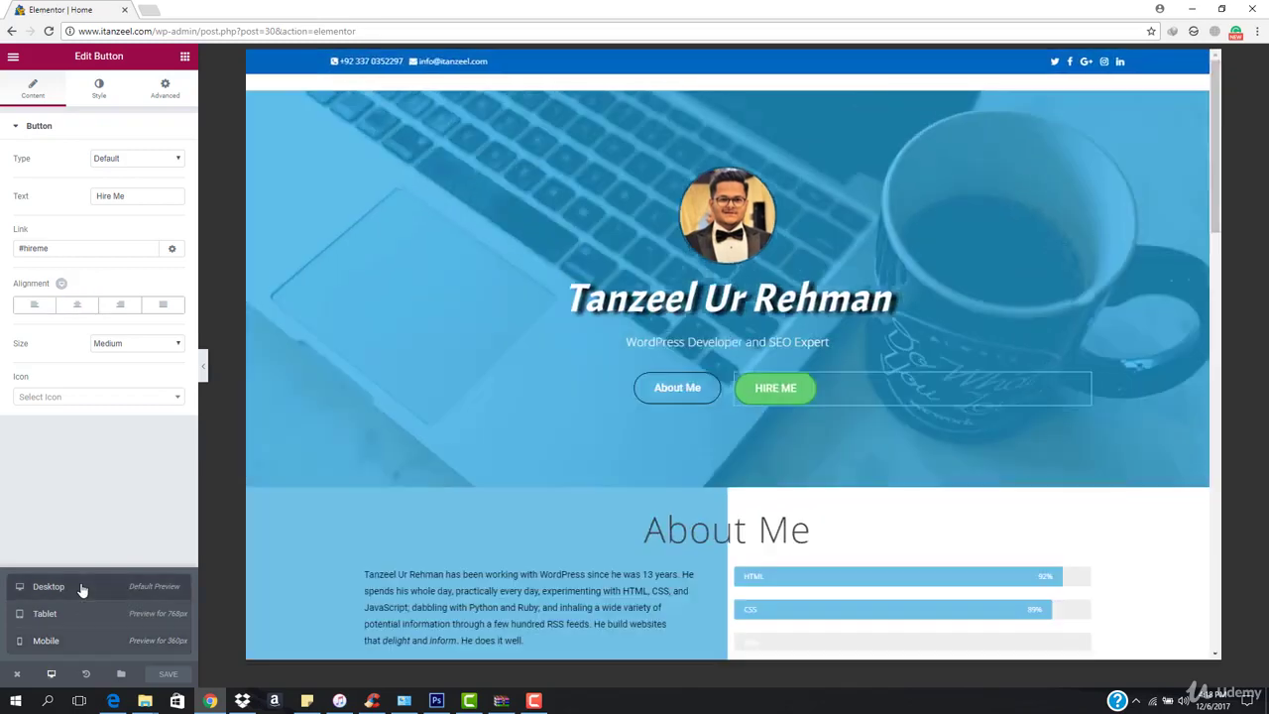
# - Duplicate the green Hire Me button in the hero section and set the lower copy's link to /hire-me
pyautogui.click(1065, 373)
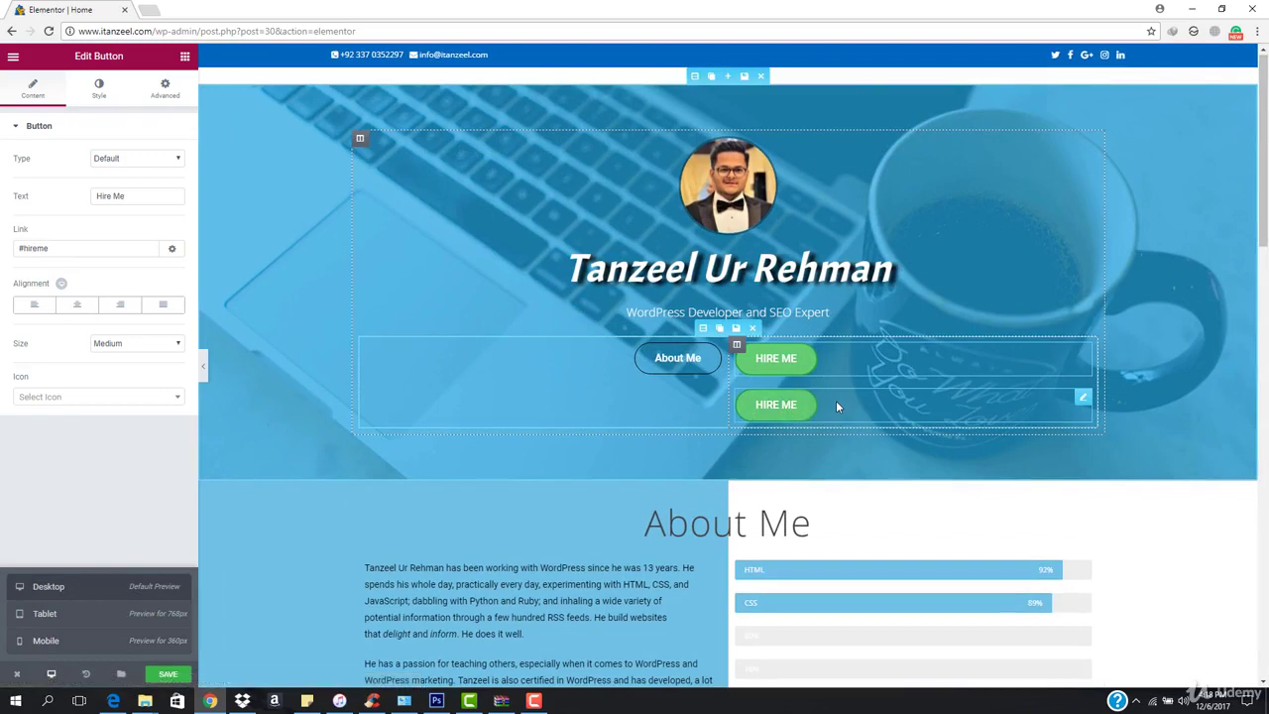
pyautogui.tripleClick(83, 250)
pyautogui.write('/#')
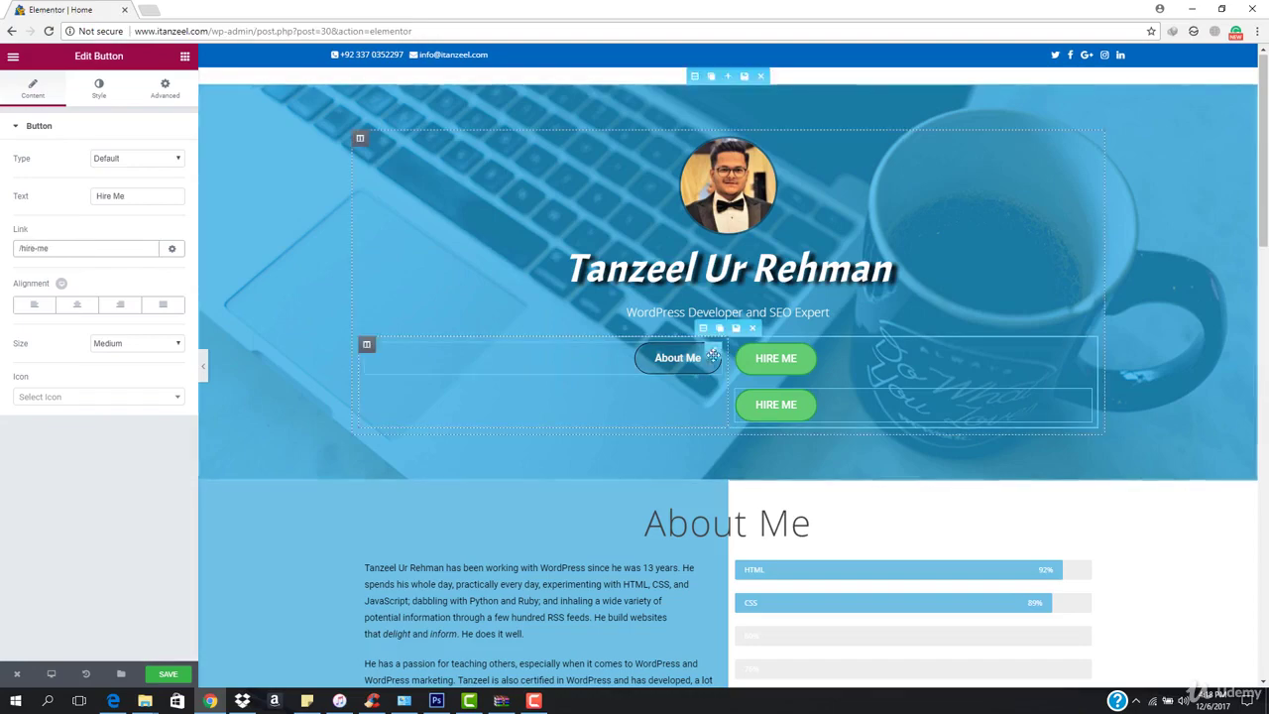
# - Duplicate the red HIRE ME button under "Need a Professional Developer?", set the upper one's link to #hireme, and save the page
pyautogui.scroll(-5, 689, 399)
pyautogui.scroll(-8, 689, 400)
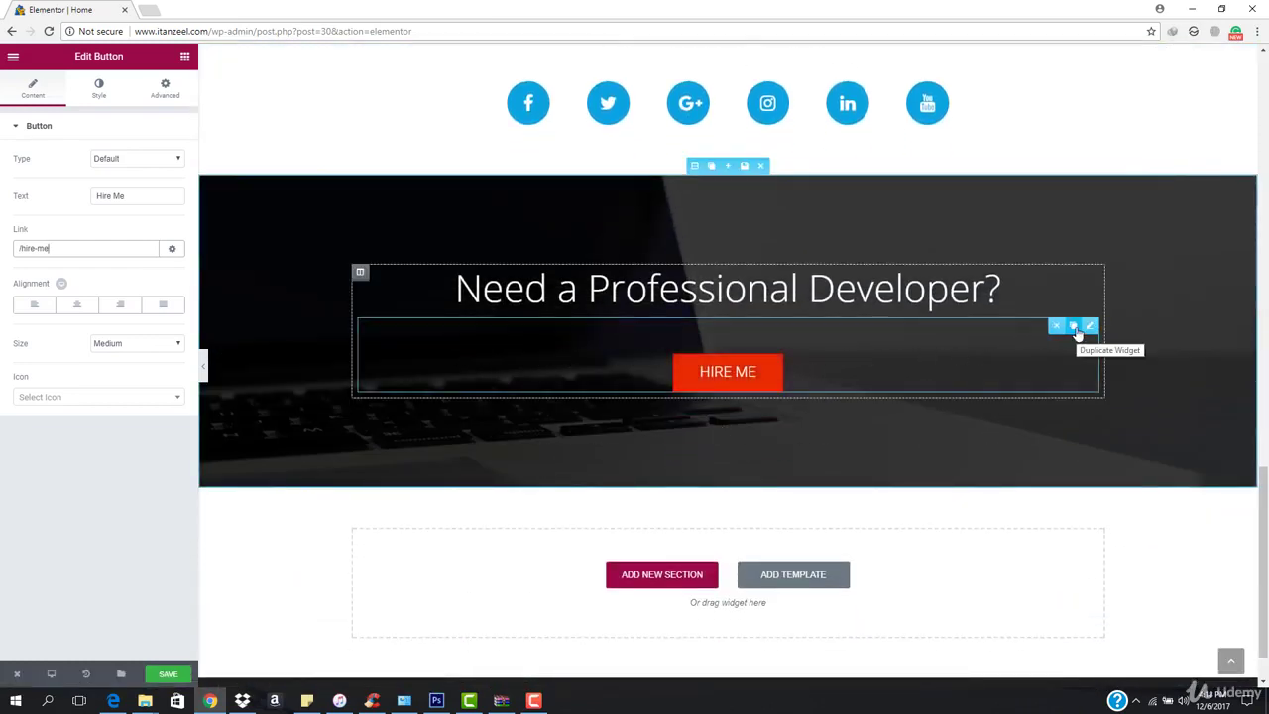
pyautogui.click(1074, 328)
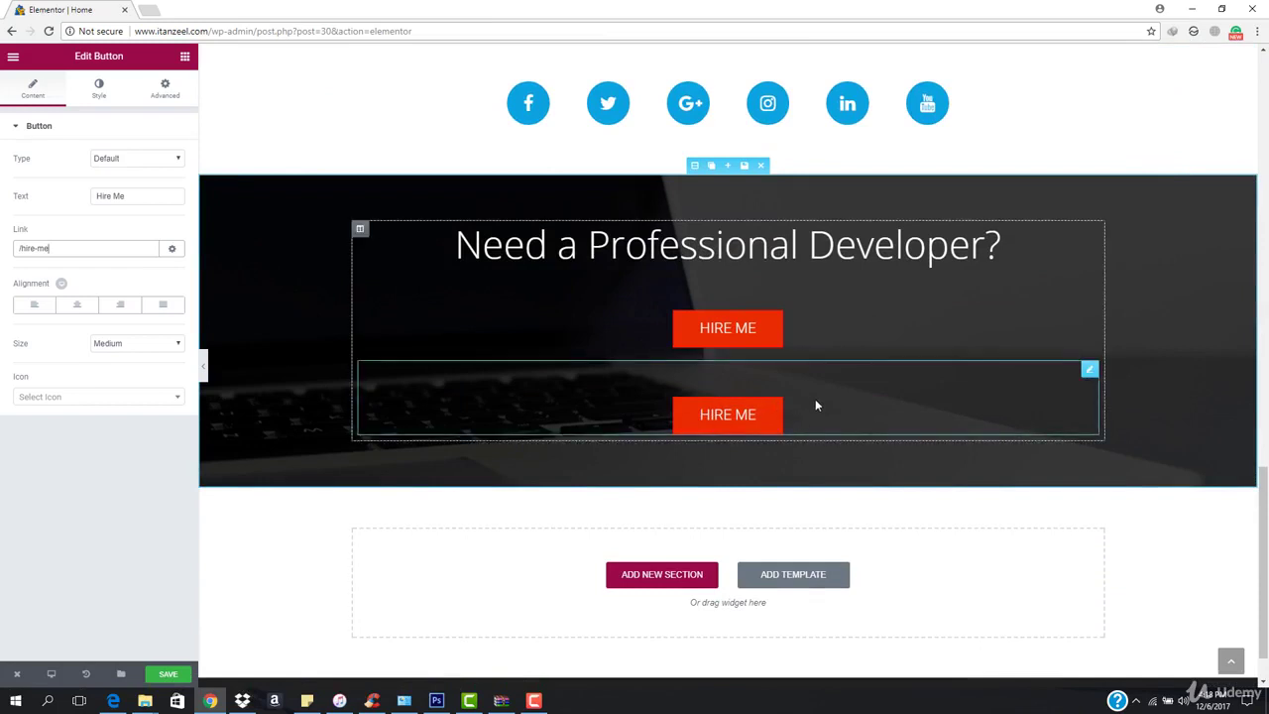
pyautogui.click(818, 309)
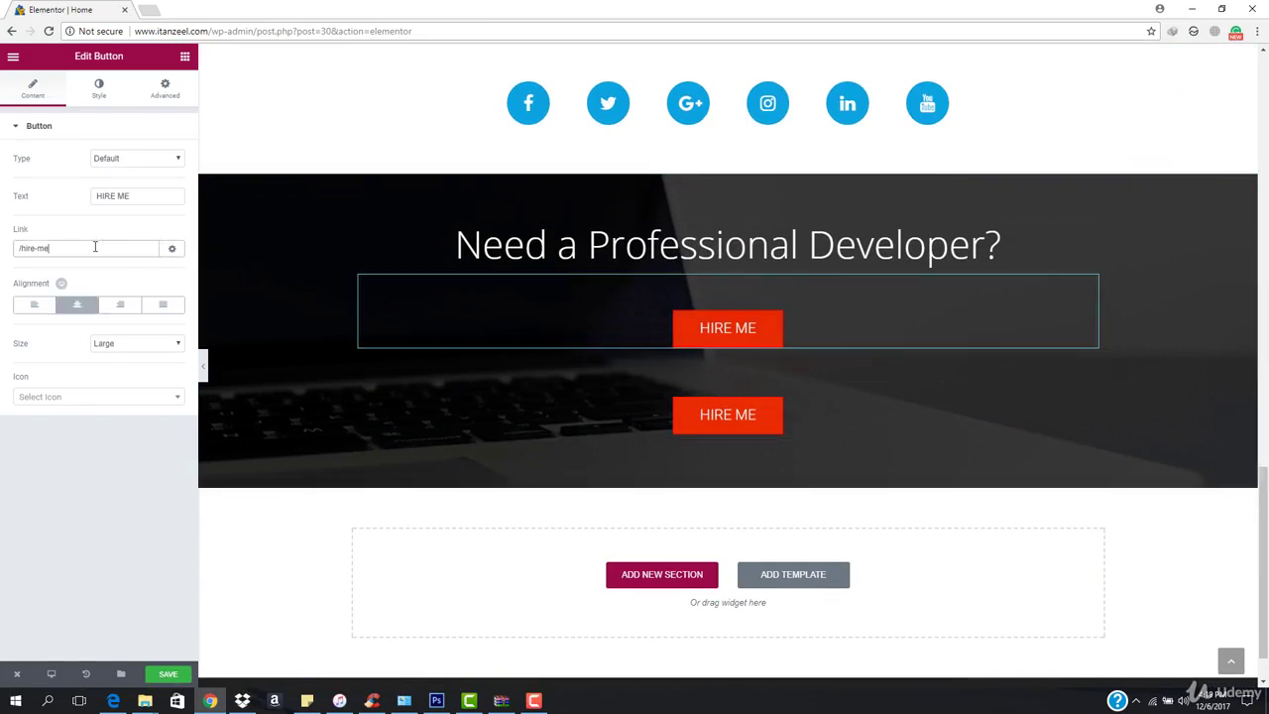
pyautogui.tripleClick(95, 247)
pyautogui.write('#')
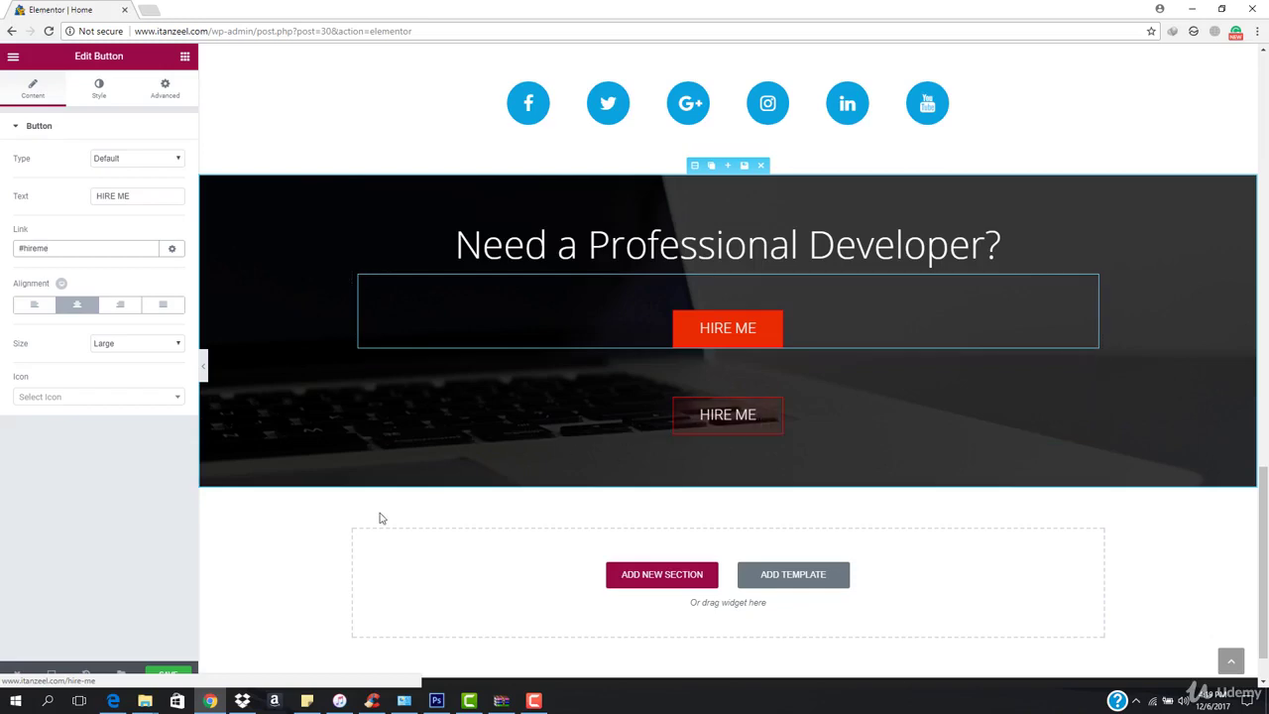
pyautogui.click(170, 676)
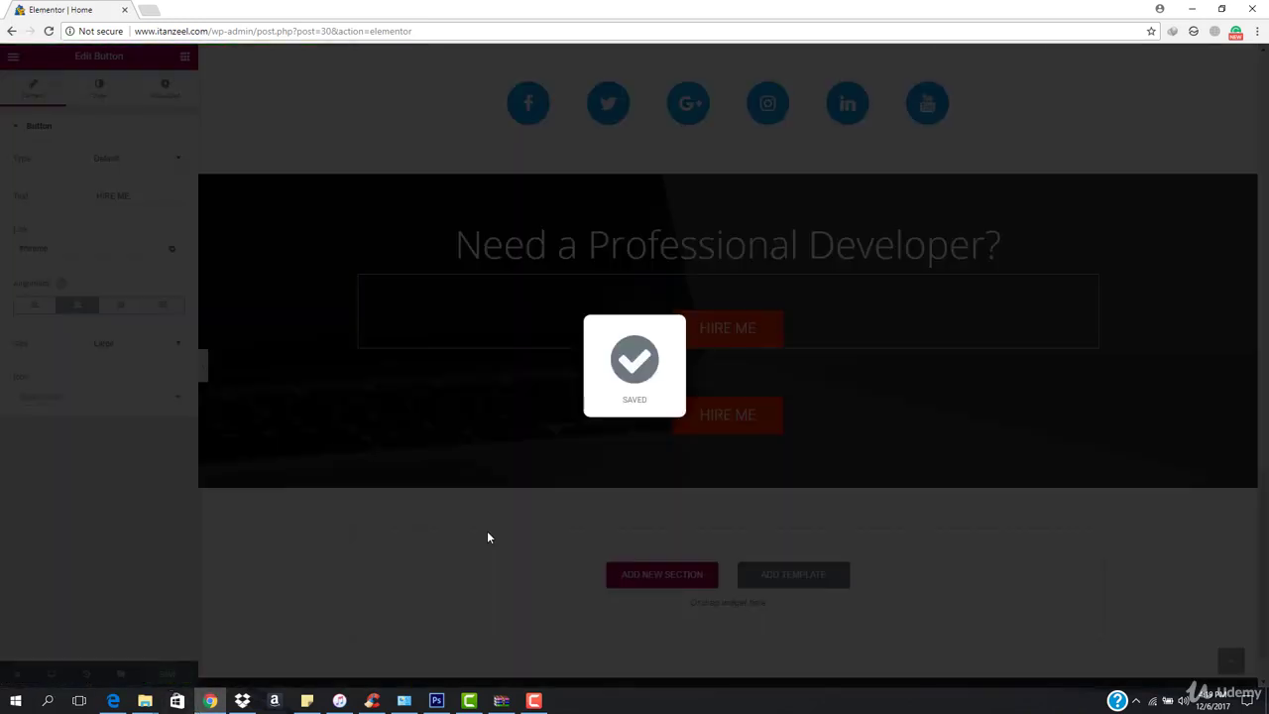
# - Hide the upper green Hire Me button, linked to #hireme, on mobile
pyautogui.scroll(20, 487, 536)
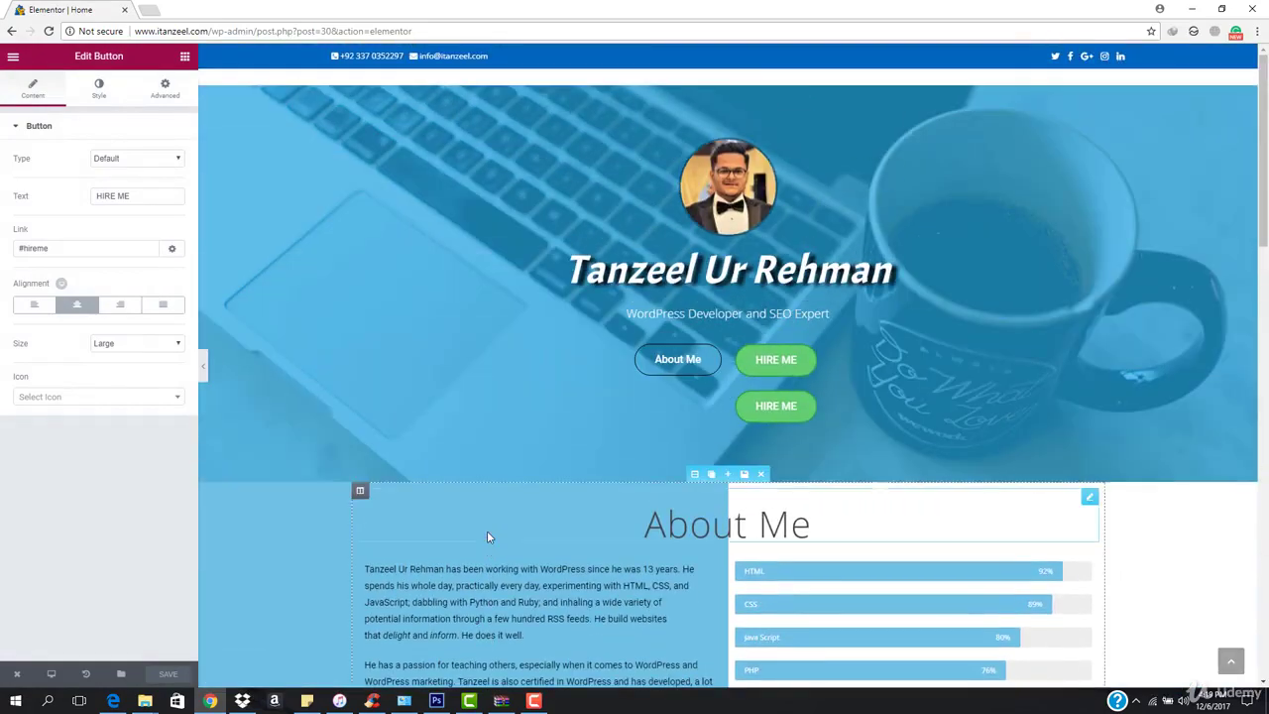
pyautogui.click(836, 352)
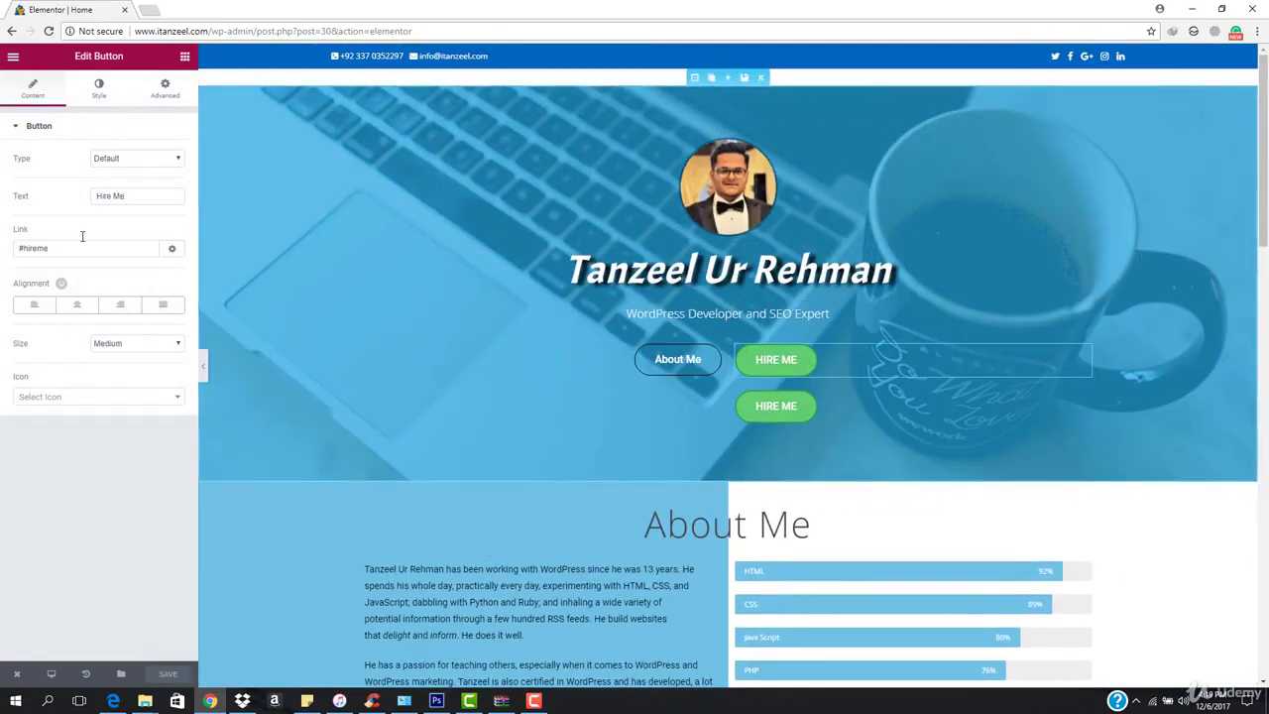
pyautogui.click(166, 92)
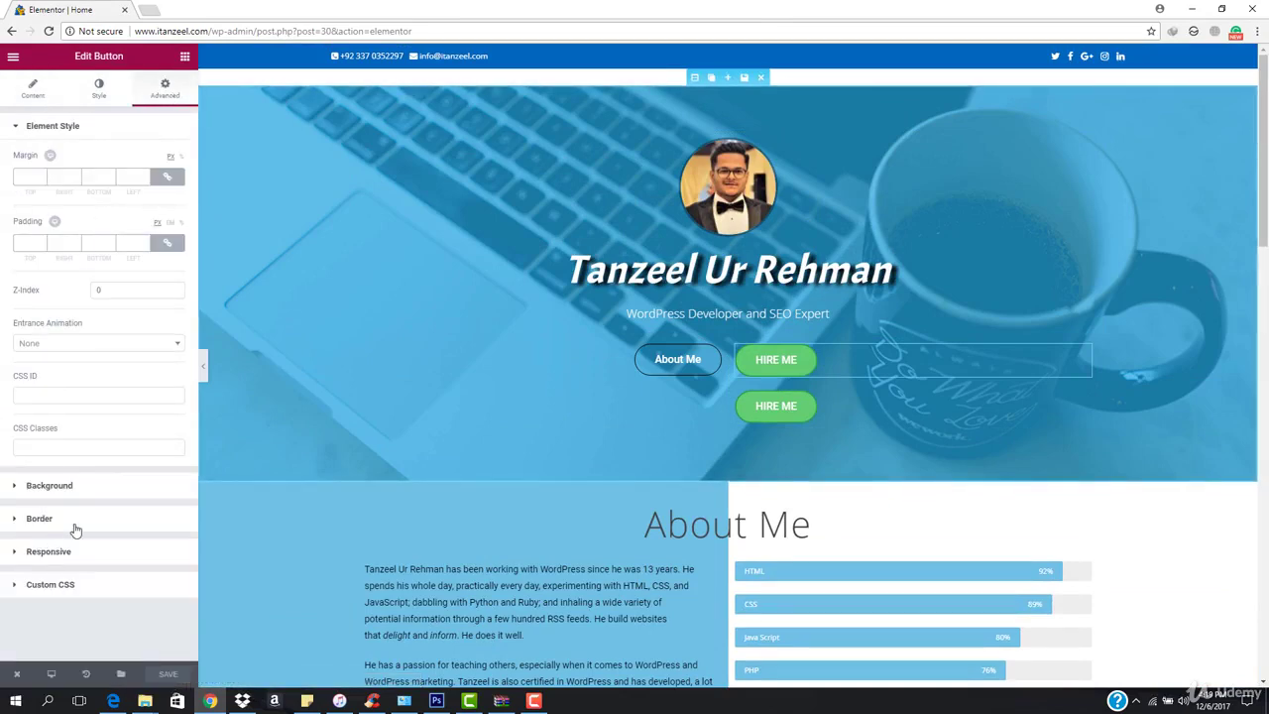
pyautogui.click(49, 551)
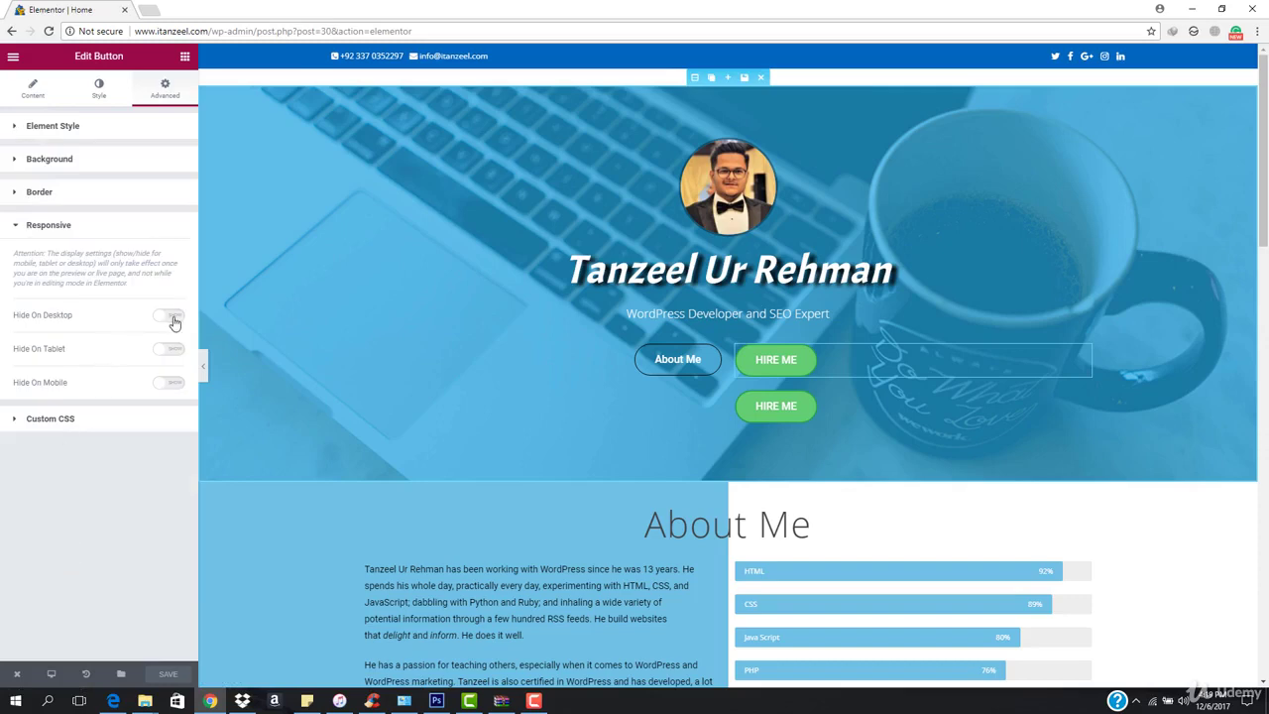
pyautogui.click(170, 383)
# - Hide the lower green Hire Me button, linked to /hire-me, on desktop and tablet
pyautogui.click(918, 404)
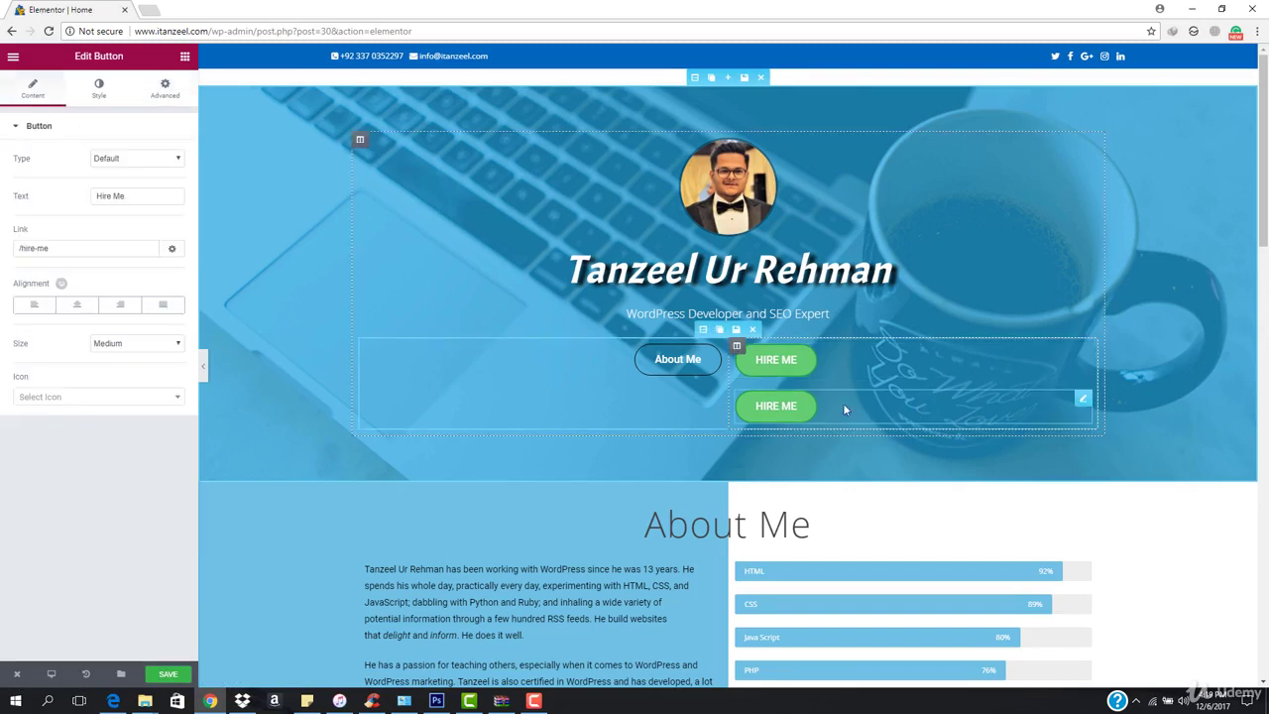
pyautogui.click(165, 91)
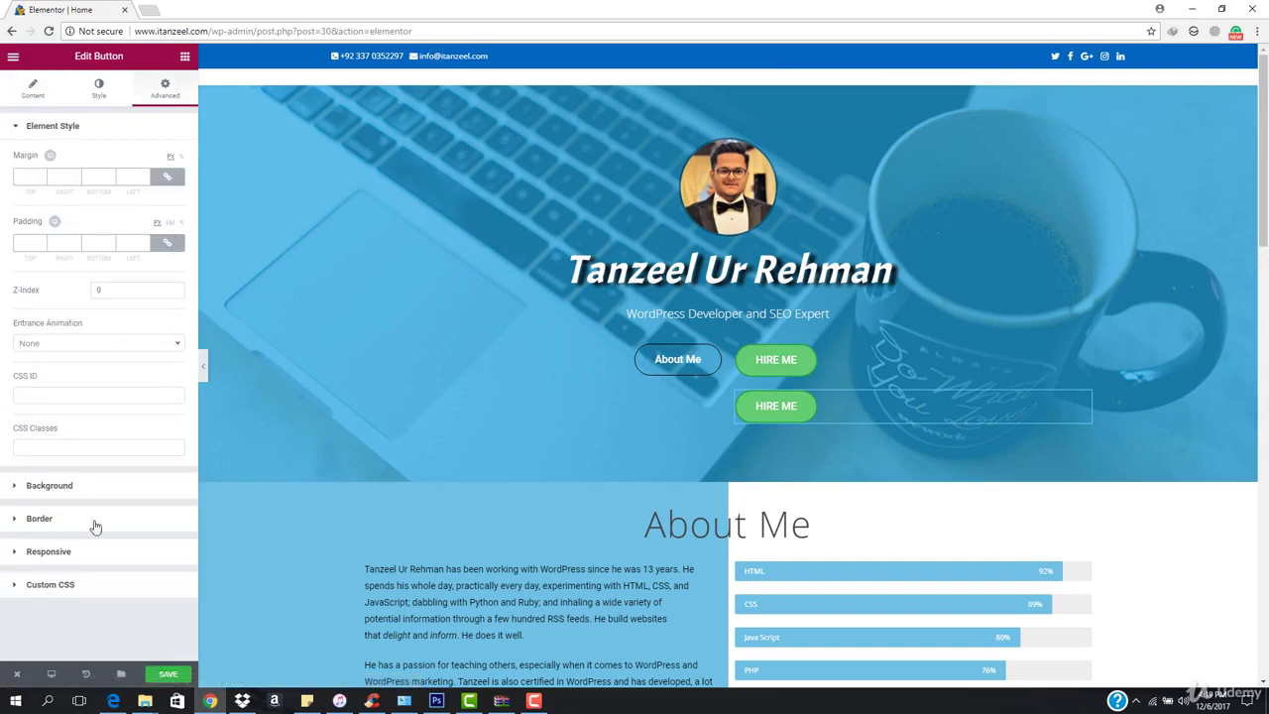
pyautogui.click(77, 555)
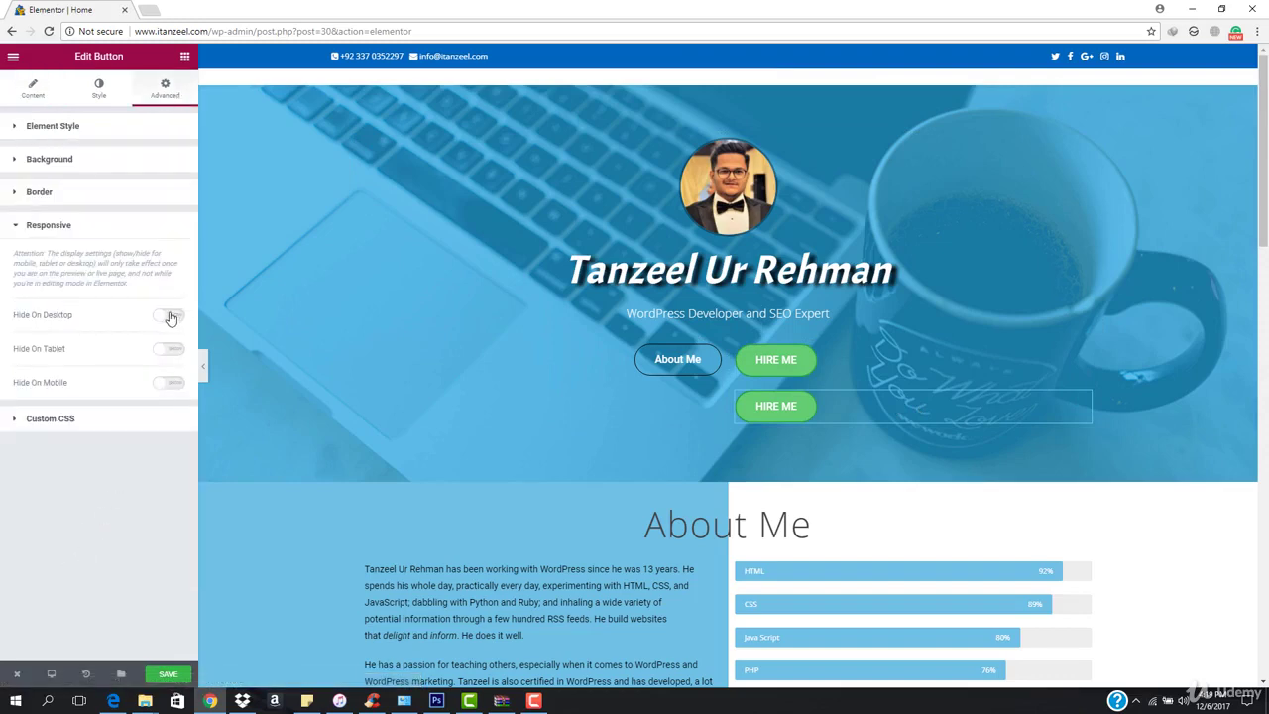
pyautogui.click(170, 316)
pyautogui.click(169, 352)
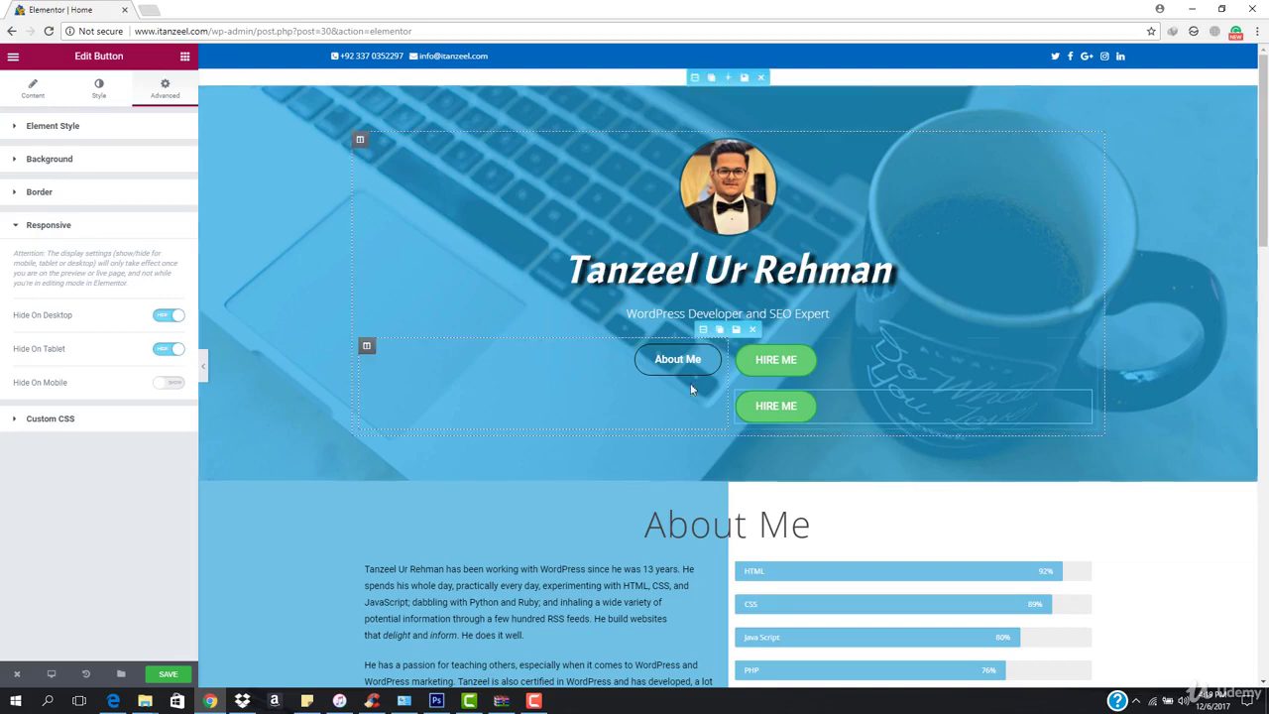
# - Hide the upper red HIRE ME button in the "Need a Professional Developer?" section on mobile
pyautogui.scroll(-3, 815, 408)
pyautogui.scroll(-12, 815, 415)
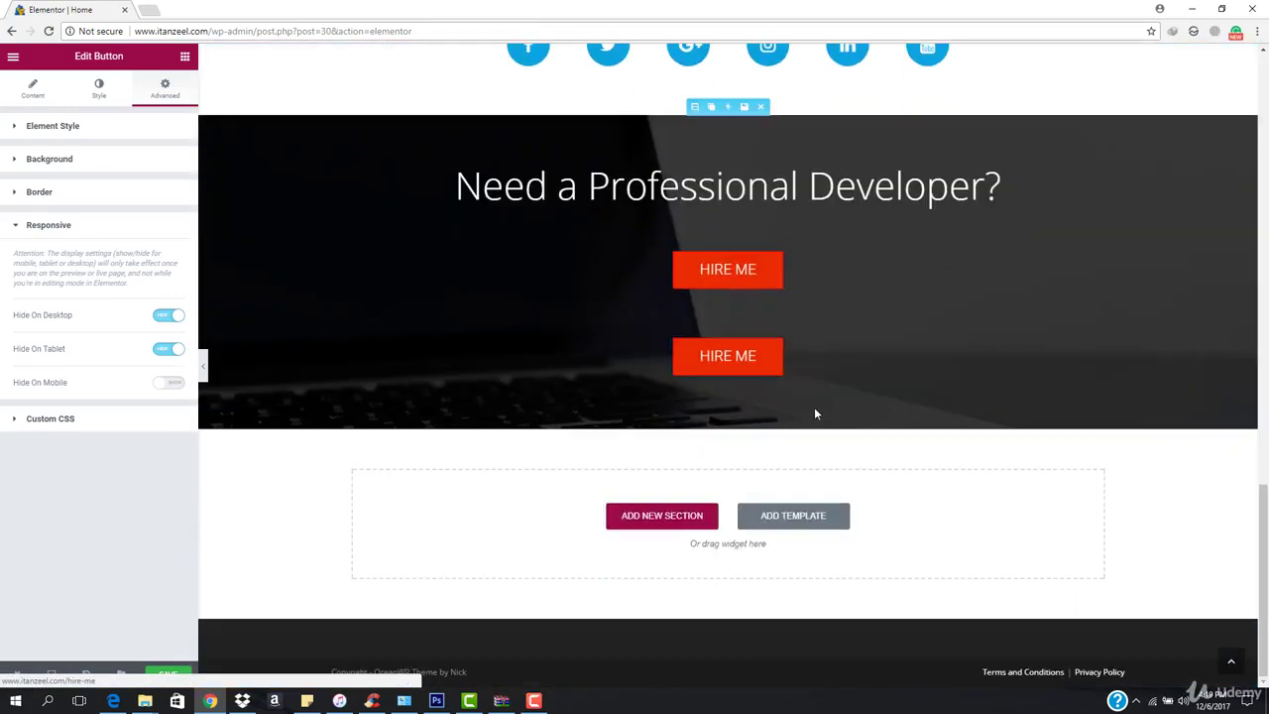
pyautogui.click(822, 268)
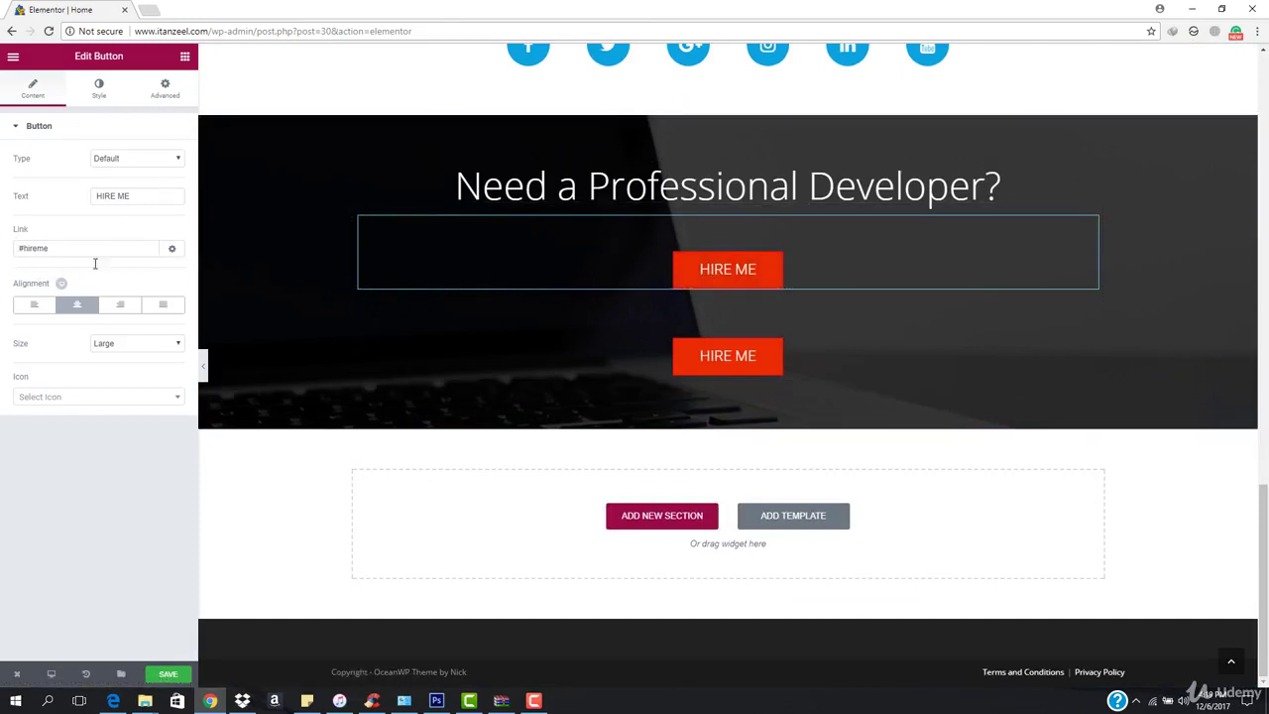
pyautogui.click(166, 87)
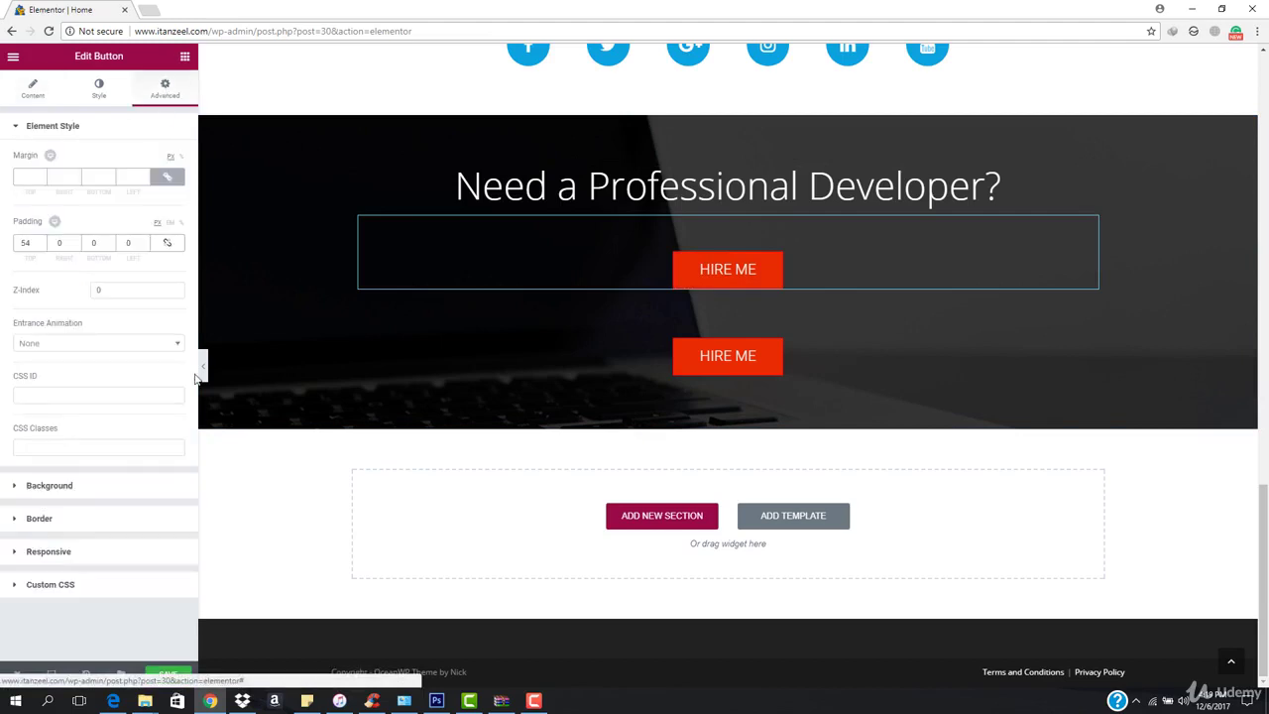
pyautogui.click(49, 552)
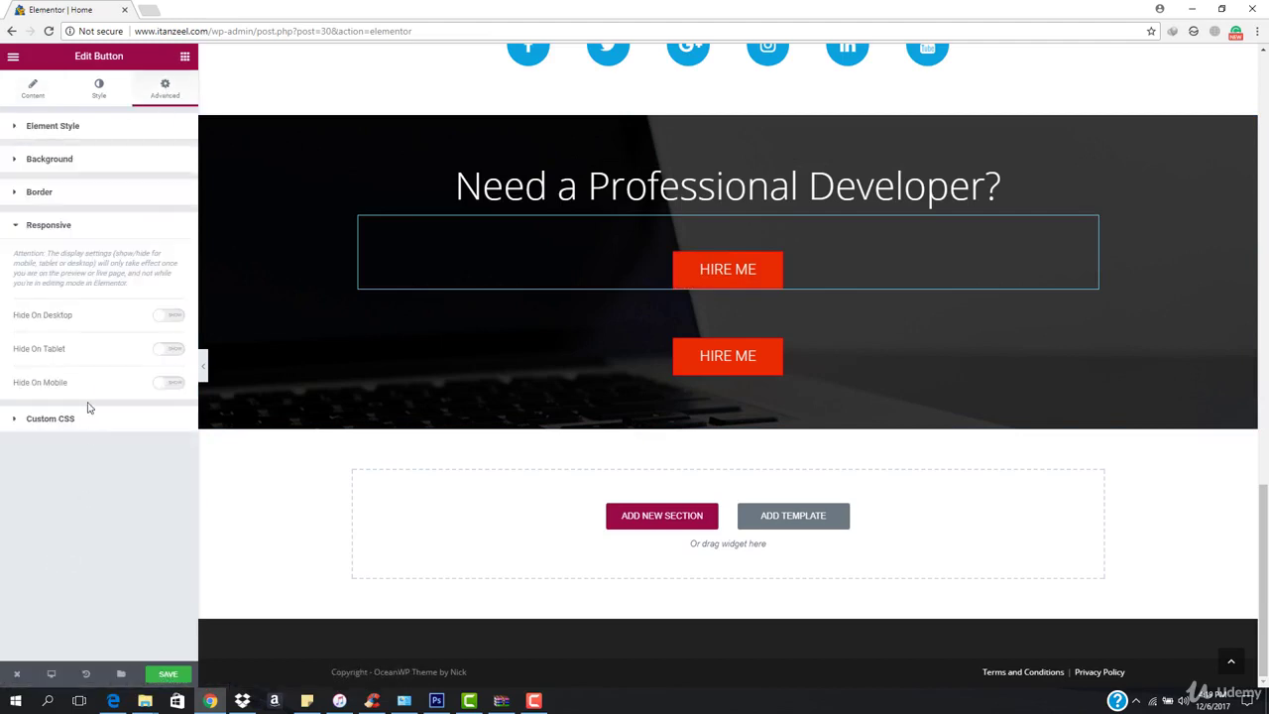
pyautogui.click(171, 384)
pyautogui.click(841, 365)
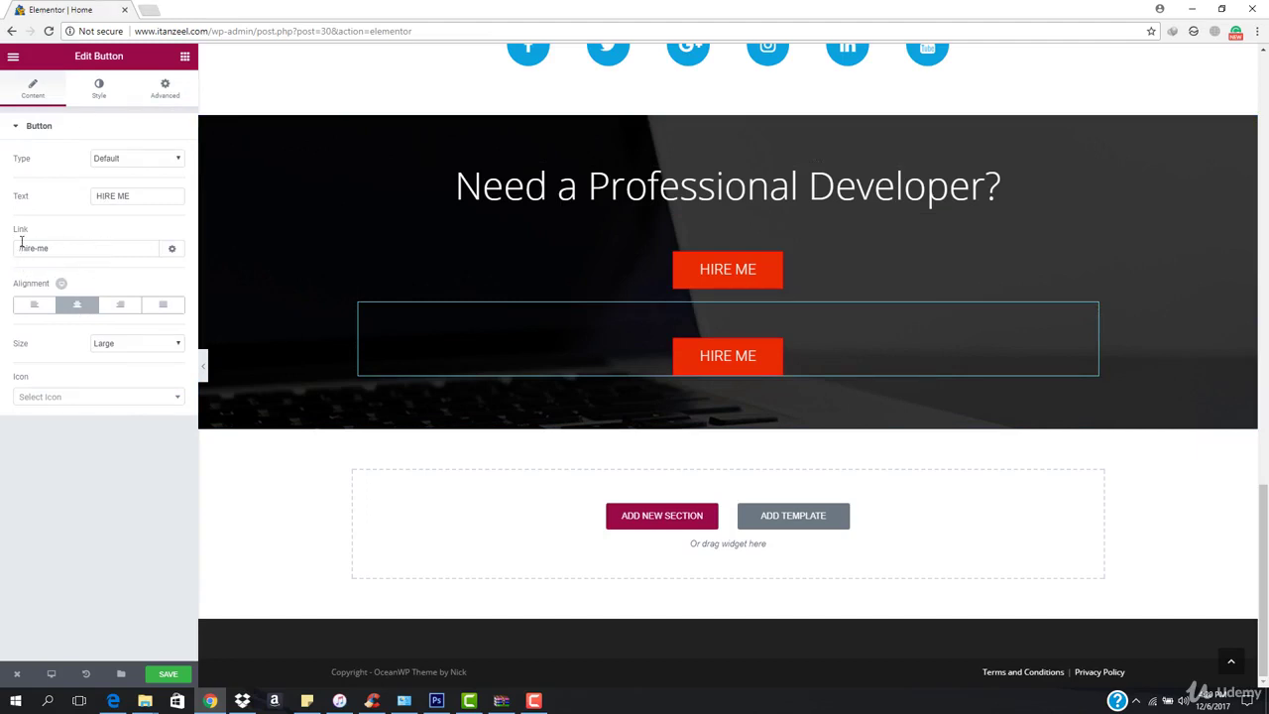
pyautogui.click(147, 9)
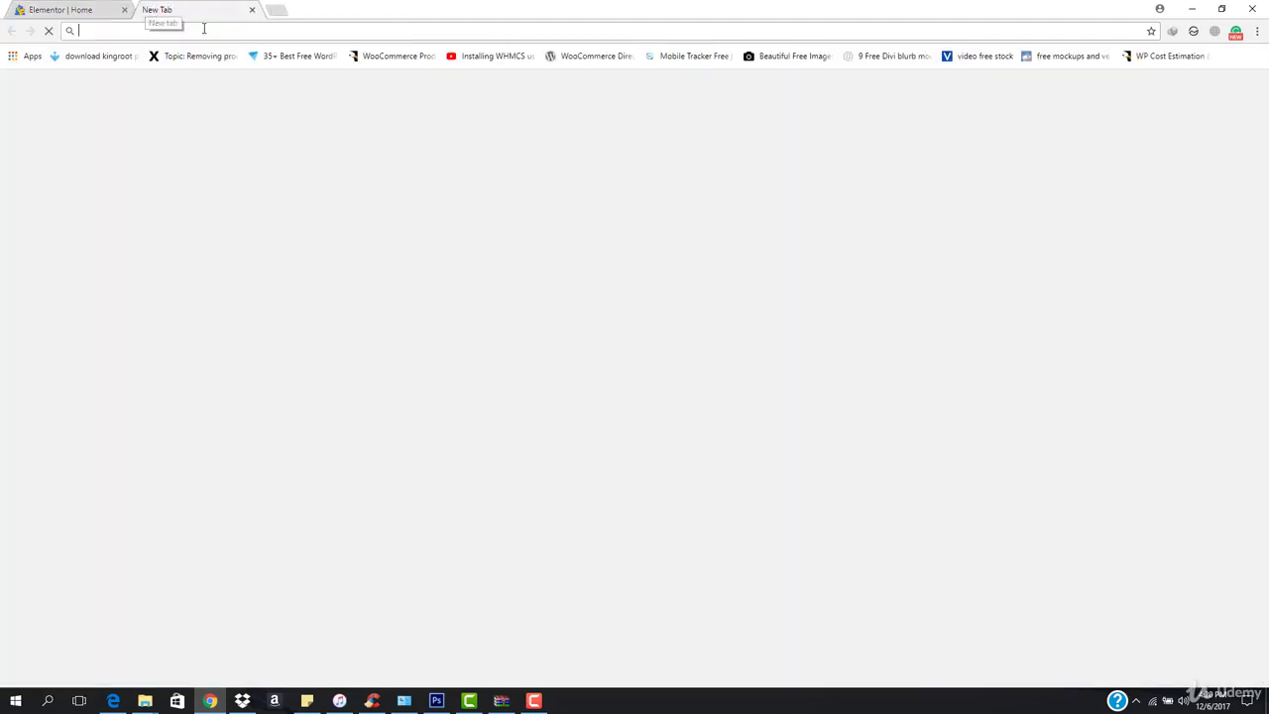
pyautogui.write('i')
pyautogui.press('Return')
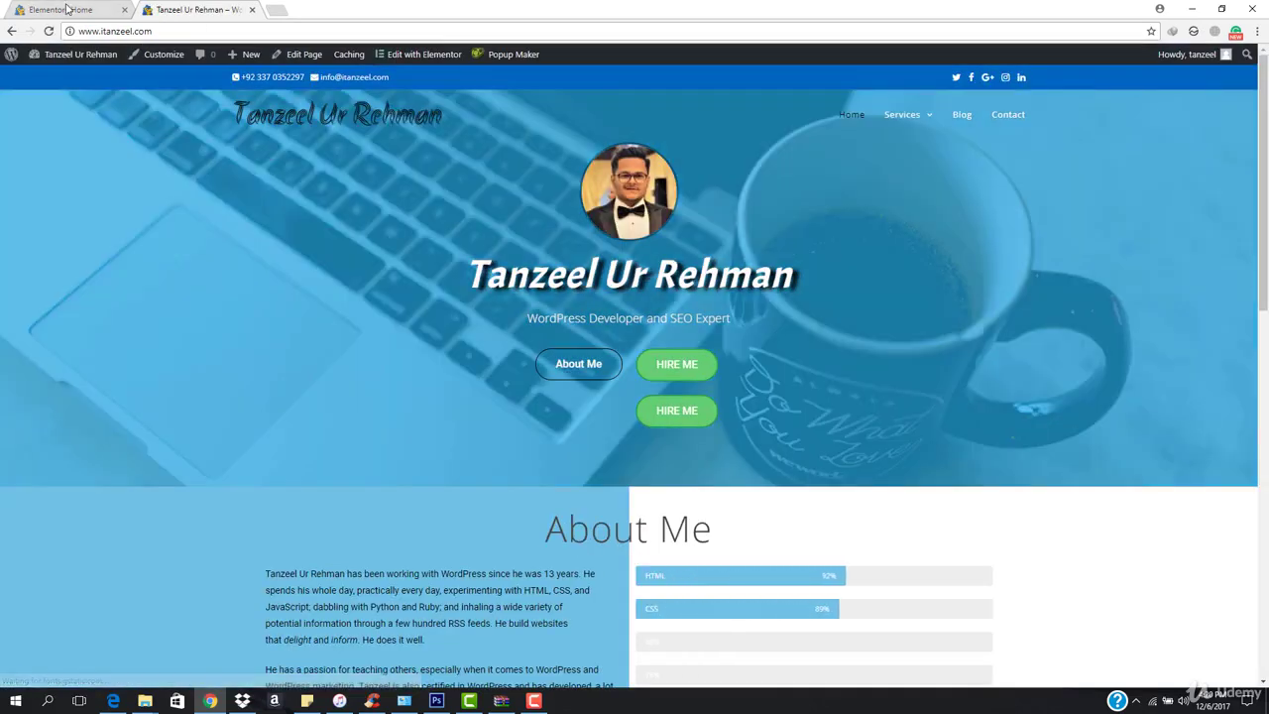
pyautogui.click(66, 9)
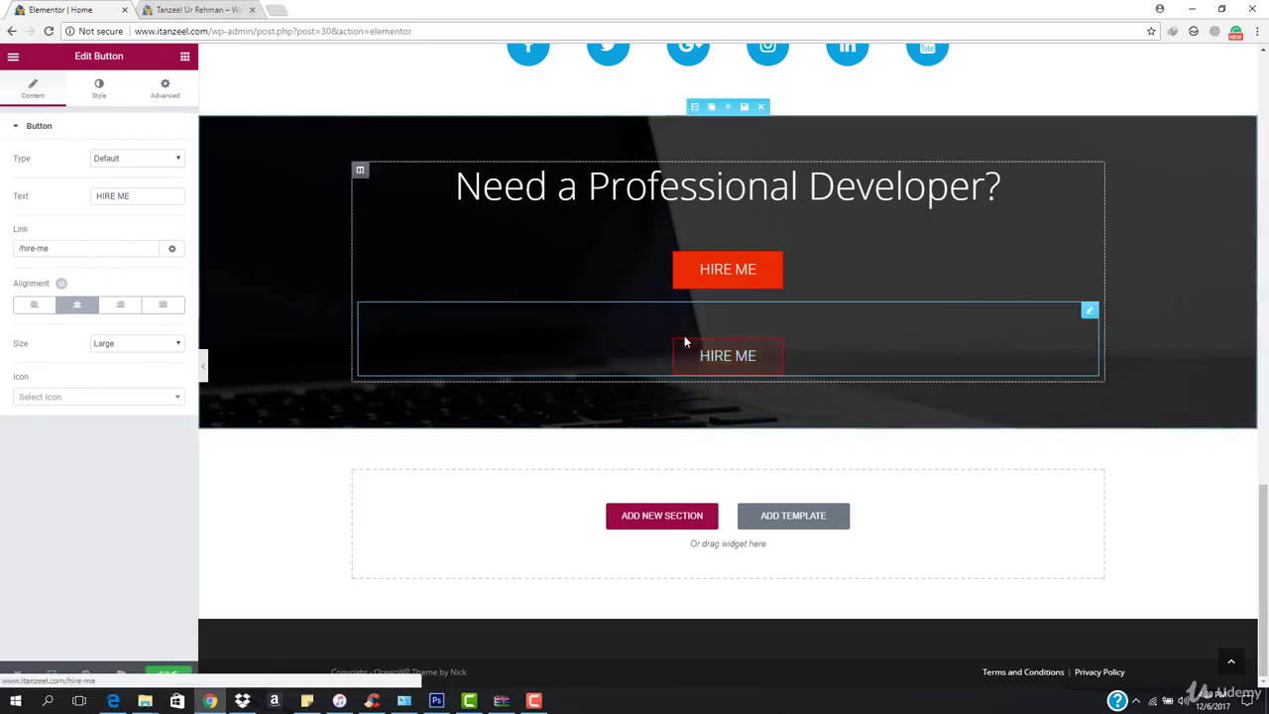
# - Hide the lower red HIRE ME button on desktop and tablet, and save the page
pyautogui.click(175, 99)
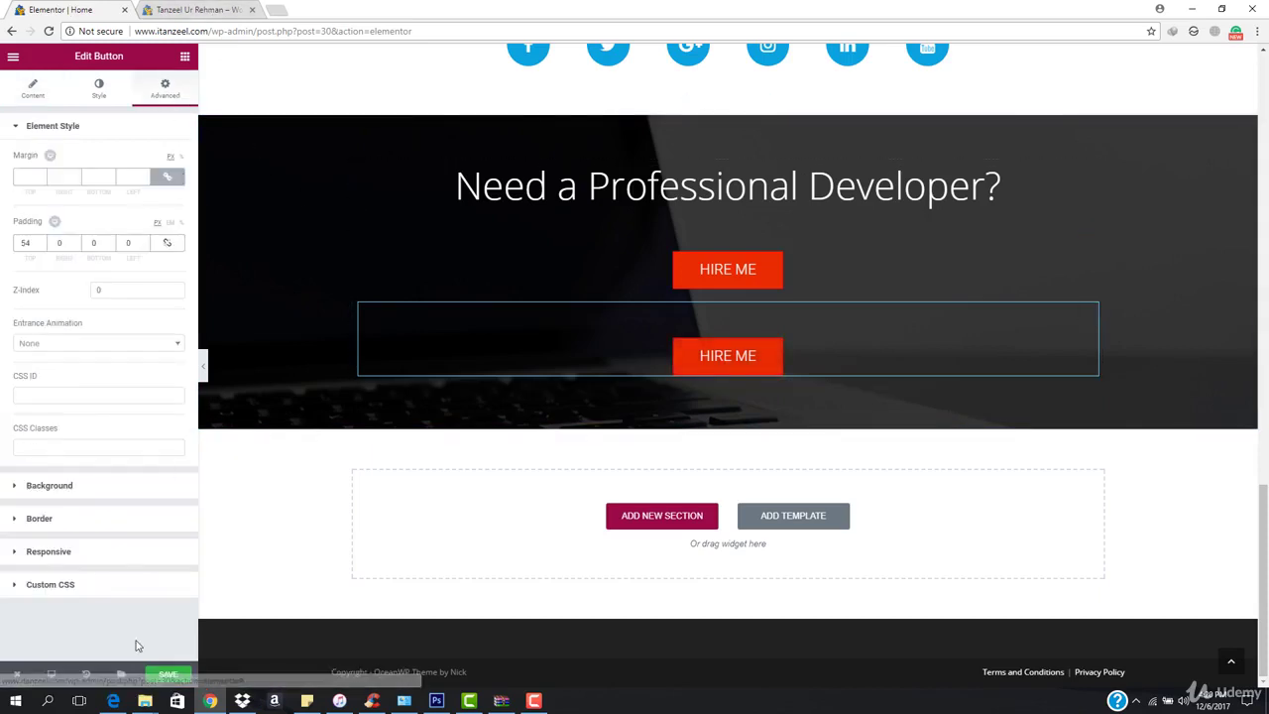
pyautogui.click(74, 560)
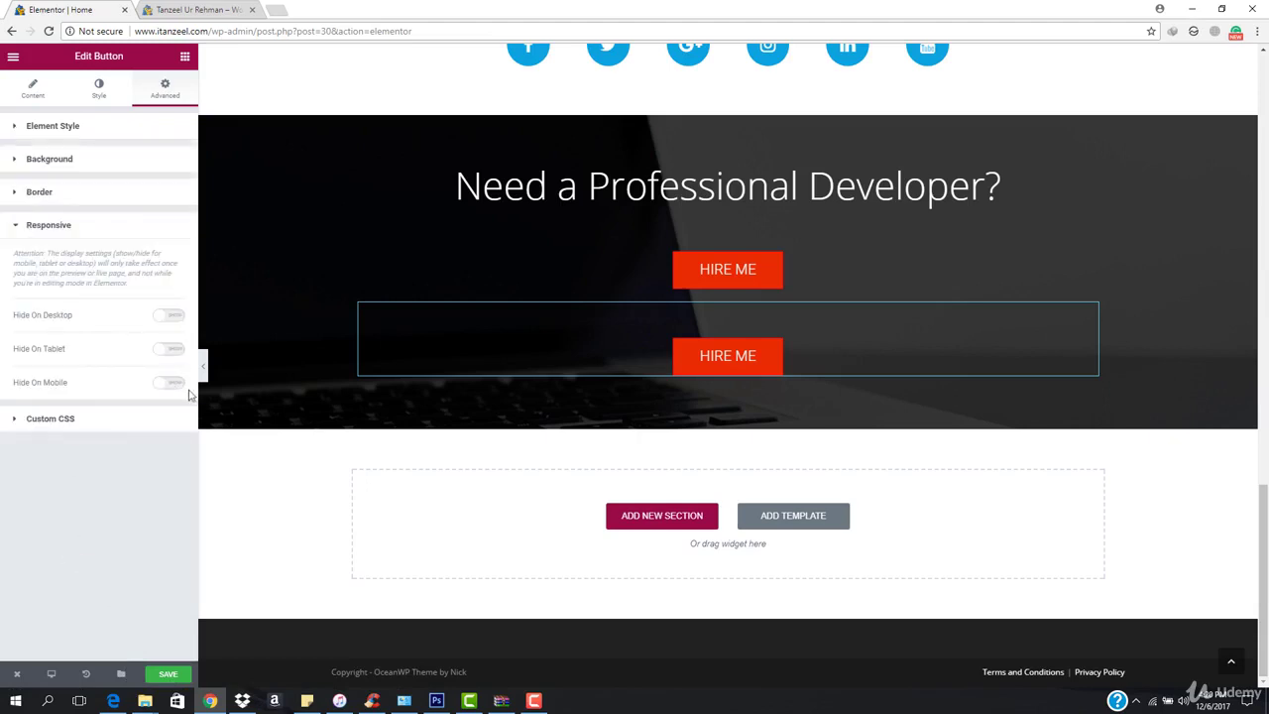
pyautogui.click(165, 349)
pyautogui.click(169, 316)
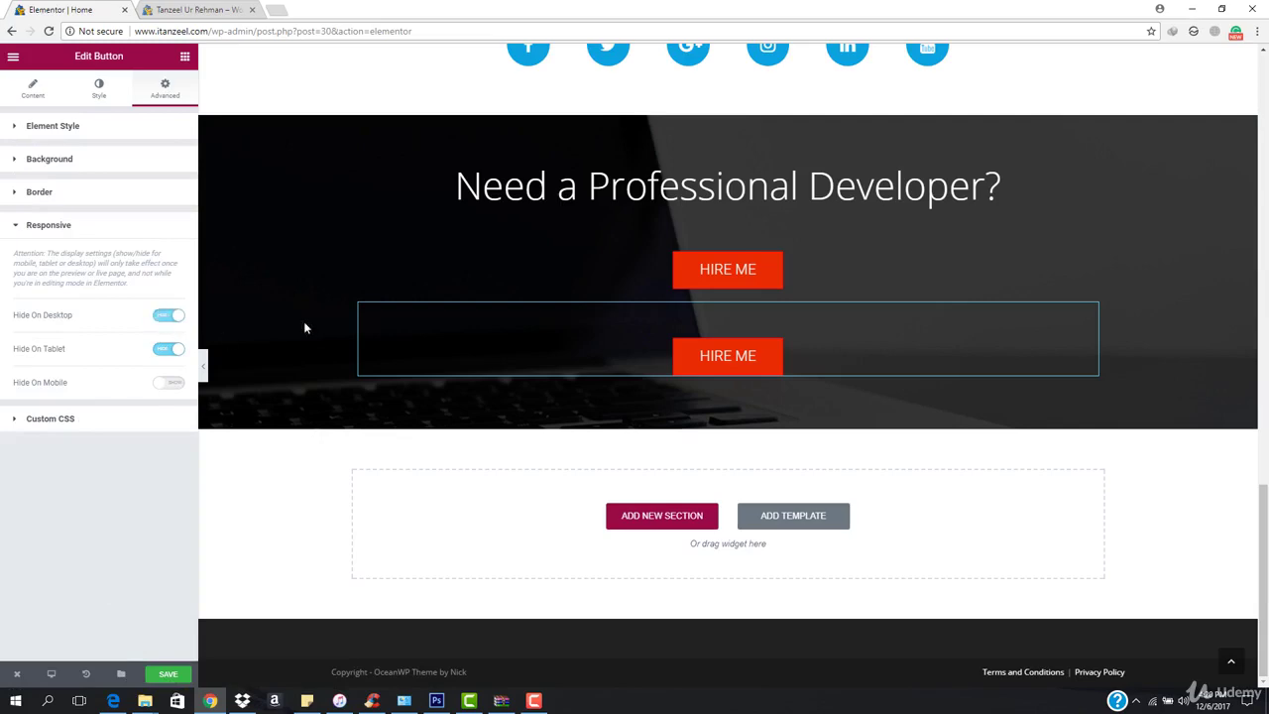
pyautogui.click(170, 677)
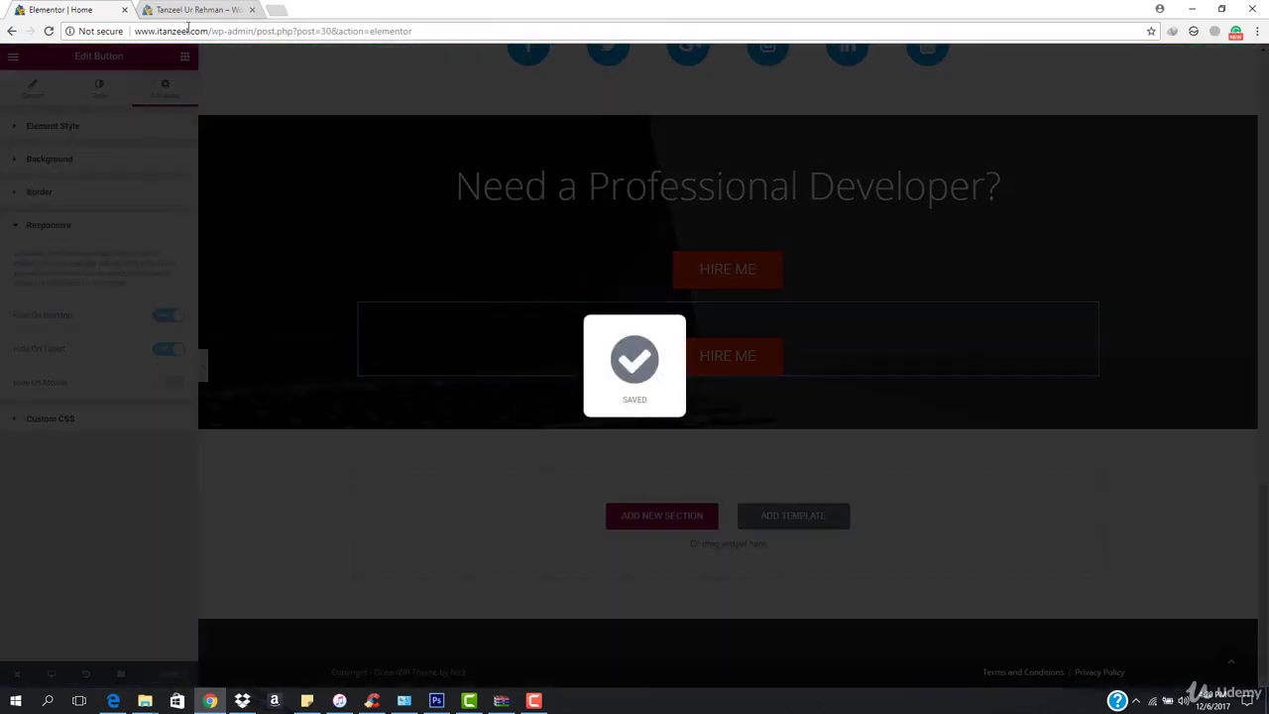
# - Reload the live home page and check the Hire Me buttons in the hero and "Need a Professional Developer?" sections
pyautogui.click(220, 9)
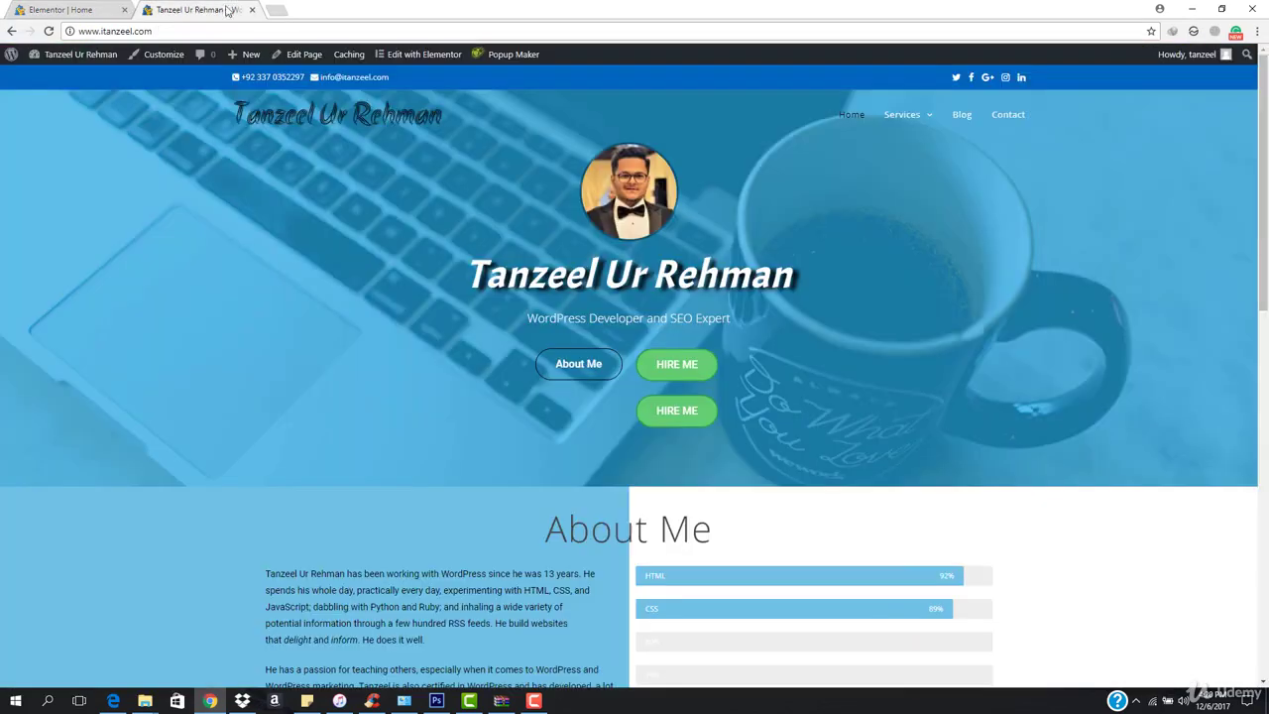
pyautogui.click(728, 35)
pyautogui.press('Return')
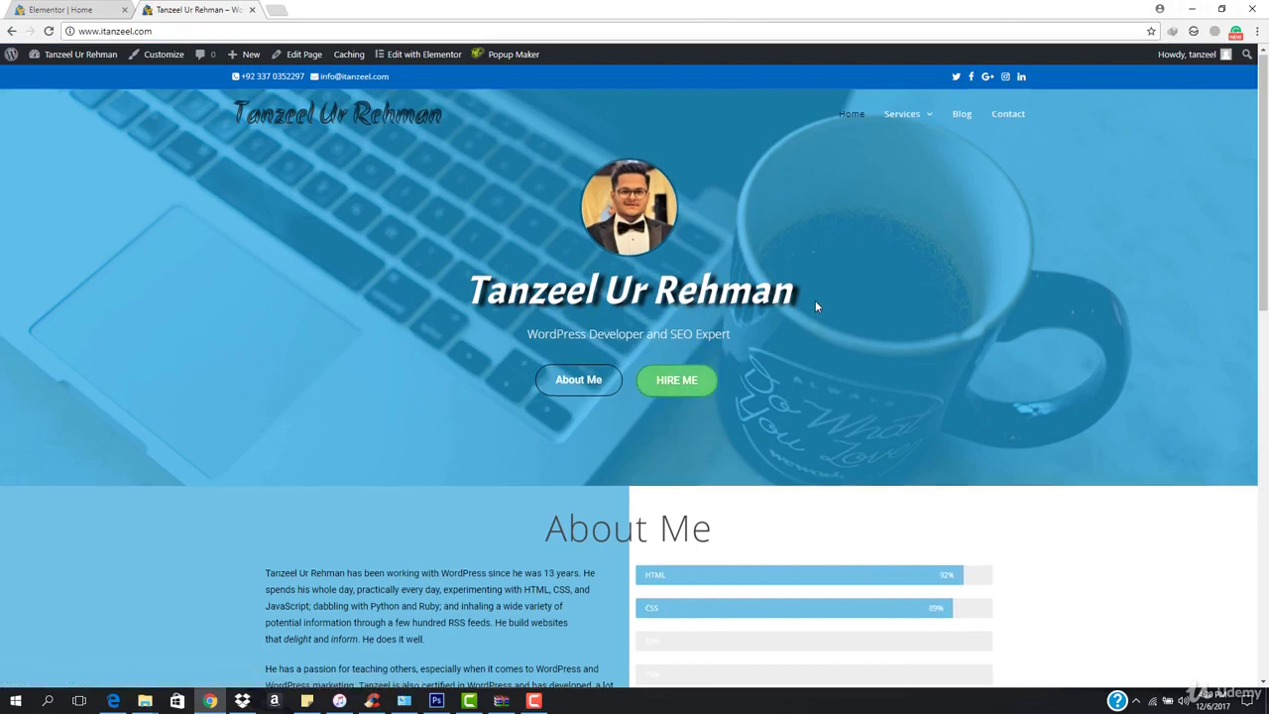
pyautogui.scroll(-2, 814, 302)
pyautogui.scroll(-8, 815, 300)
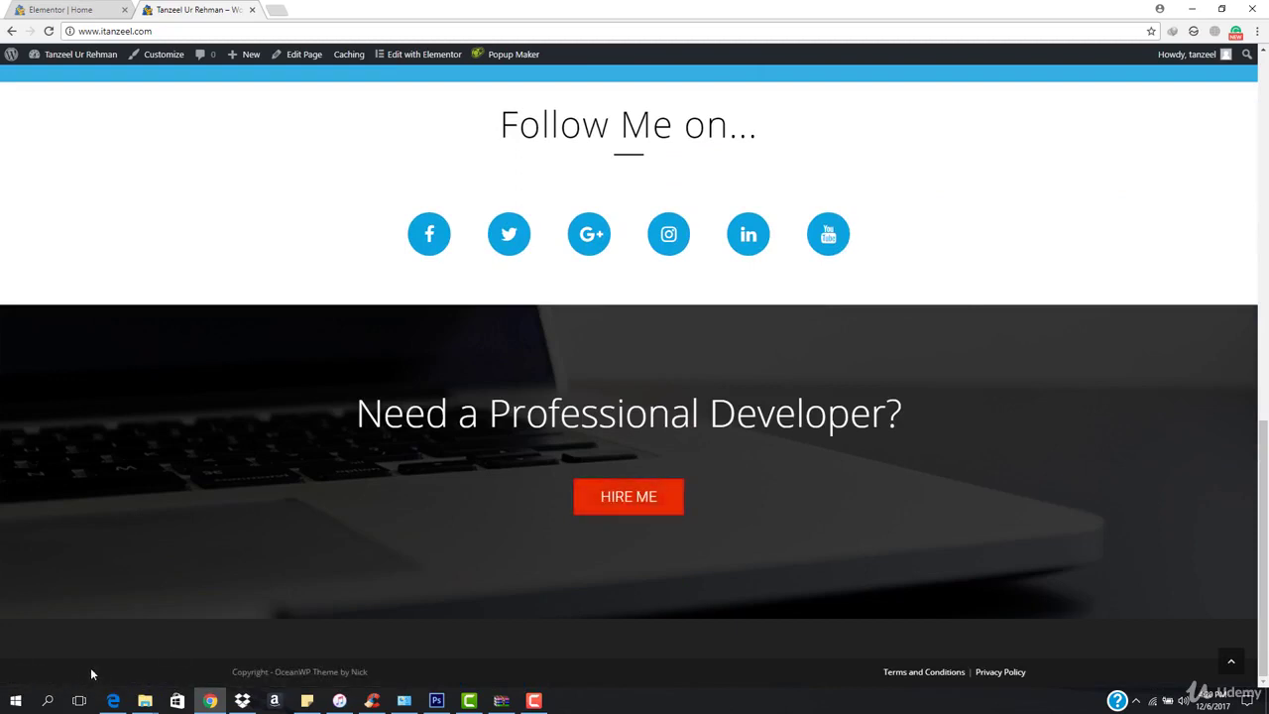
# - Test the hero and "Need a Professional Developer?" Hire Me buttons at desktop width, closing the Hire Me popup form after each
pyautogui.click(649, 505)
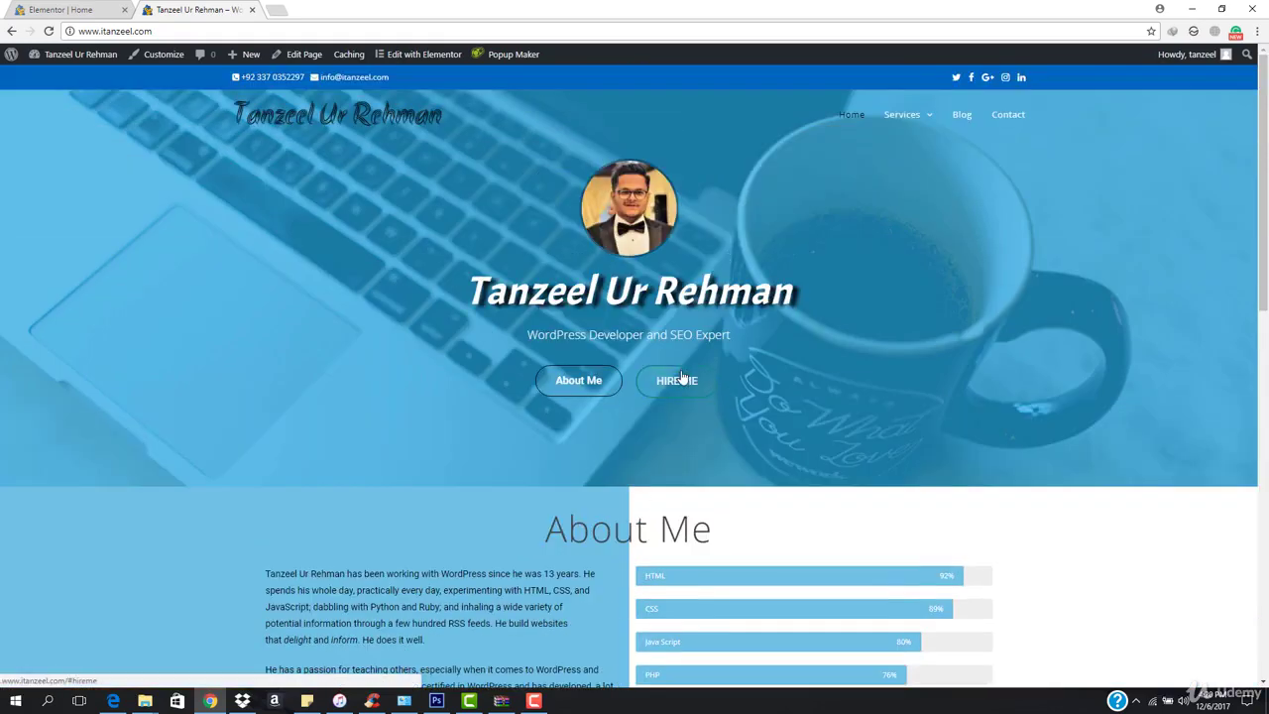
pyautogui.click(678, 381)
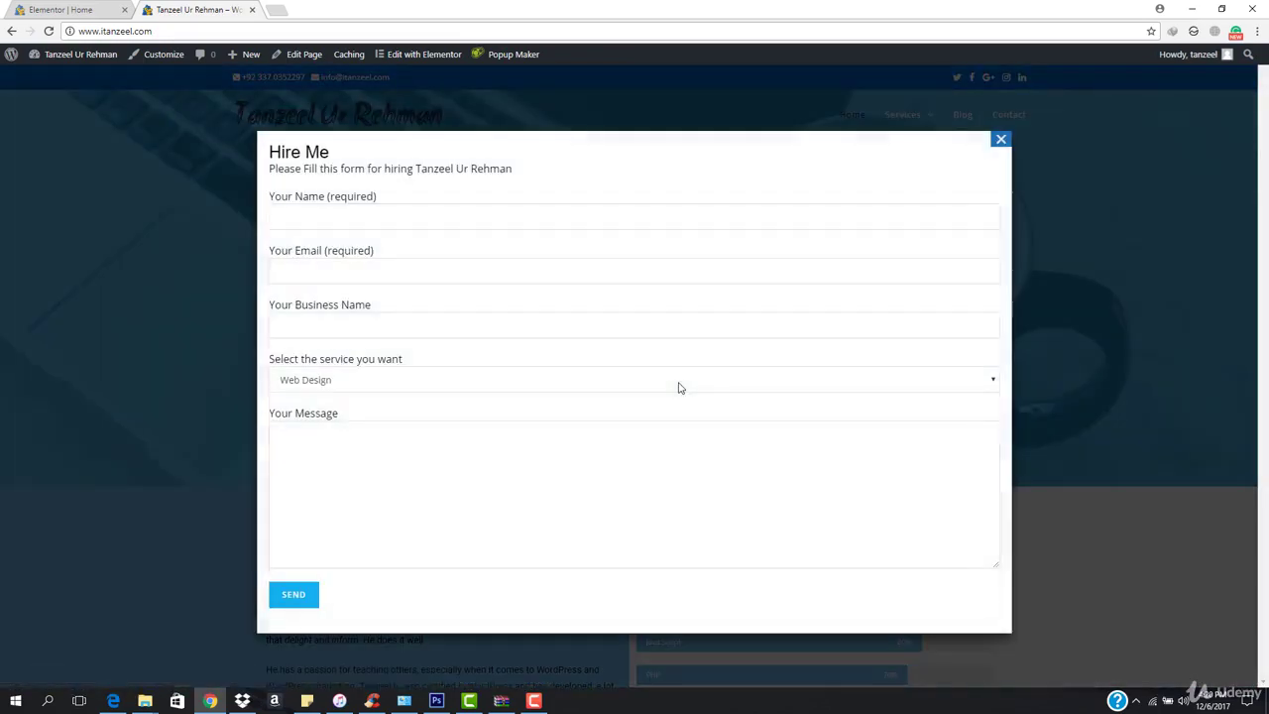
pyautogui.click(999, 141)
pyautogui.scroll(-15, 809, 362)
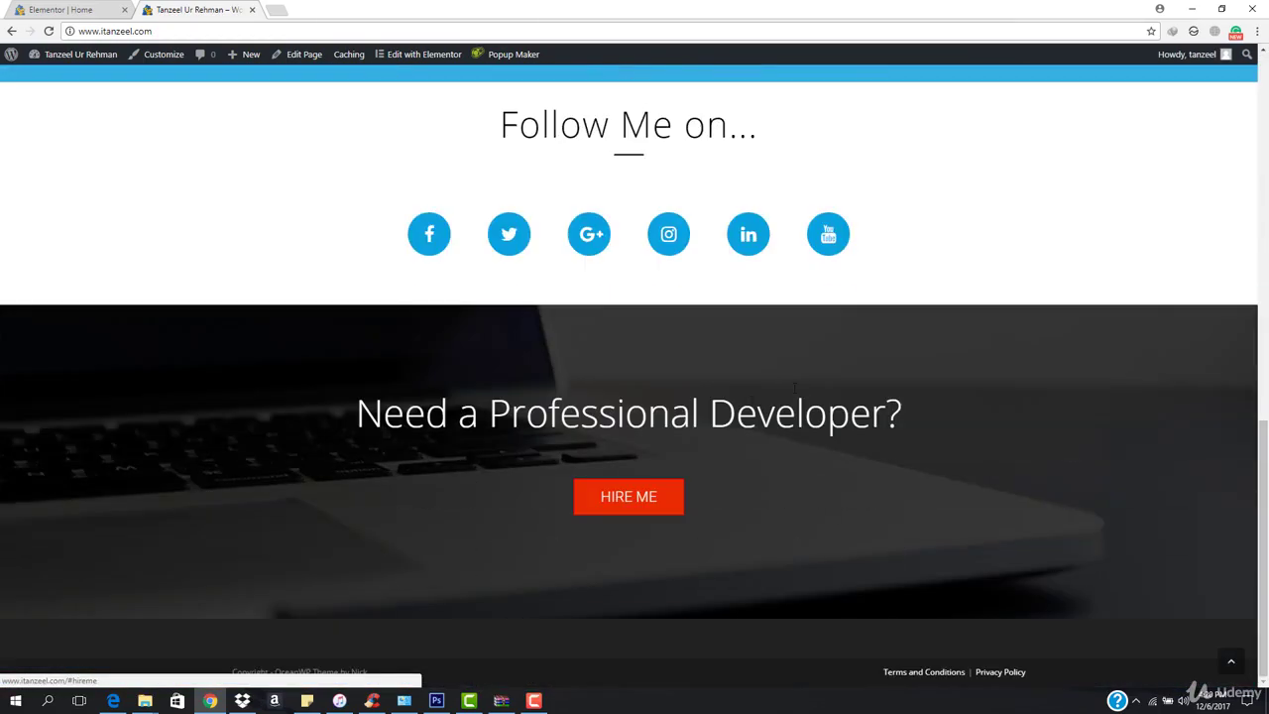
pyautogui.click(642, 491)
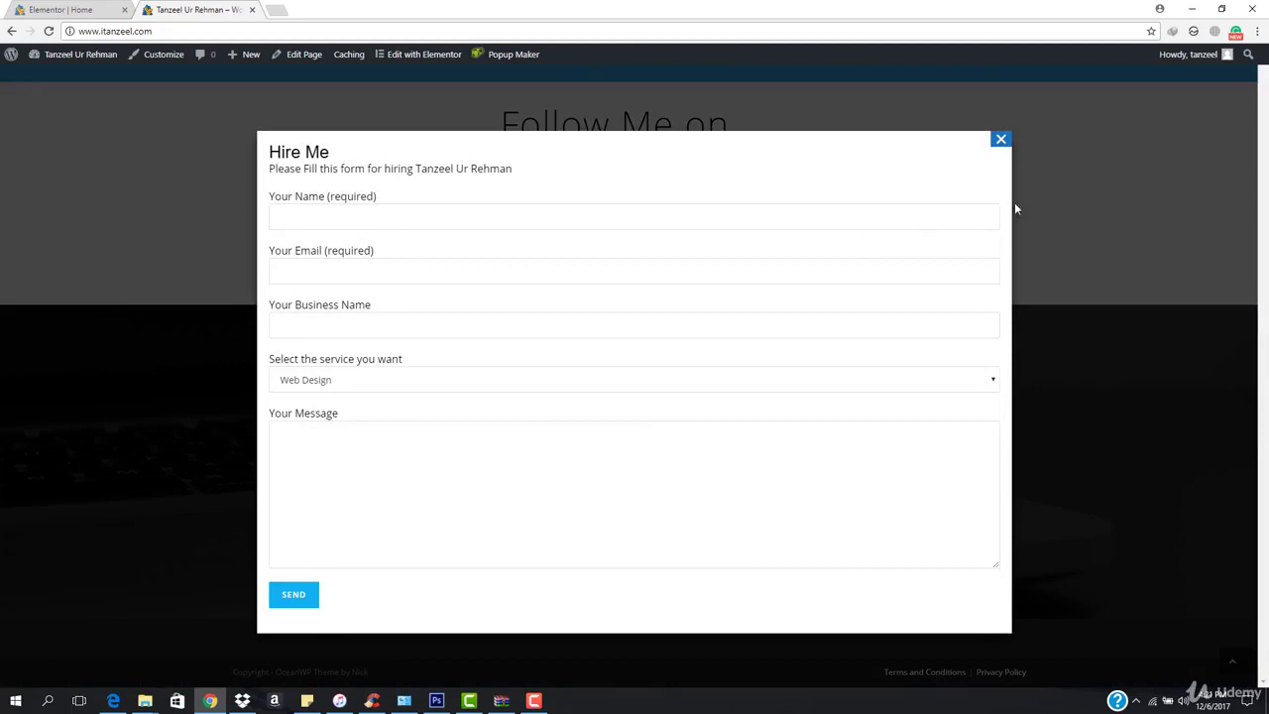
pyautogui.click(999, 141)
# - Resize the browser window to tablet width and test both Hire Me buttons, closing the popup form after each
pyautogui.click(1221, 9)
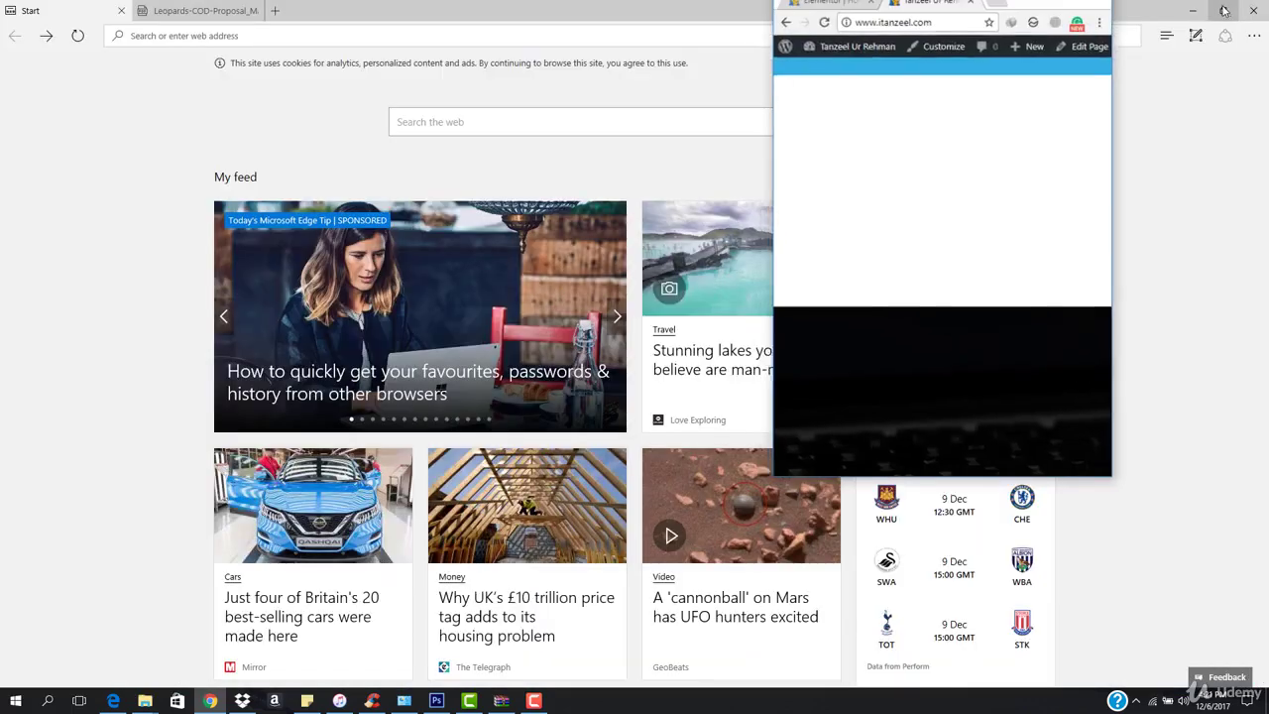
pyautogui.scroll(10, 845, 404)
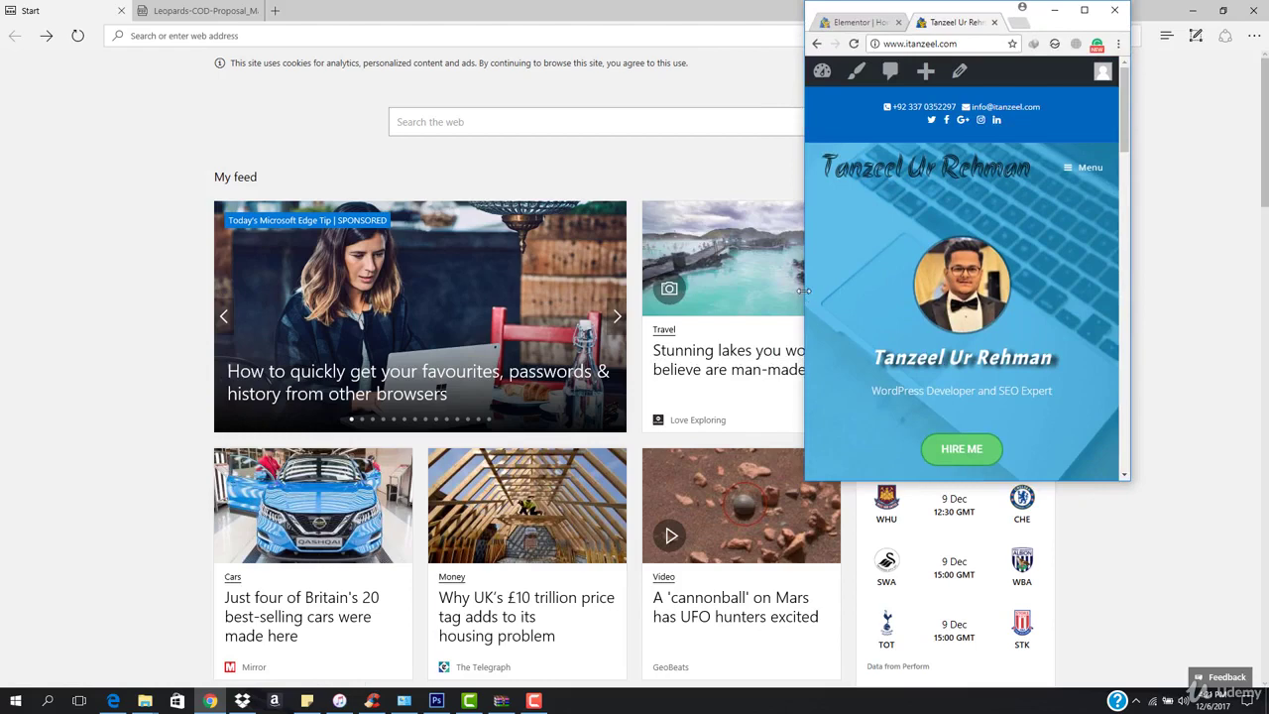
pyautogui.moveTo(803, 290); pyautogui.dragTo(322, 307)
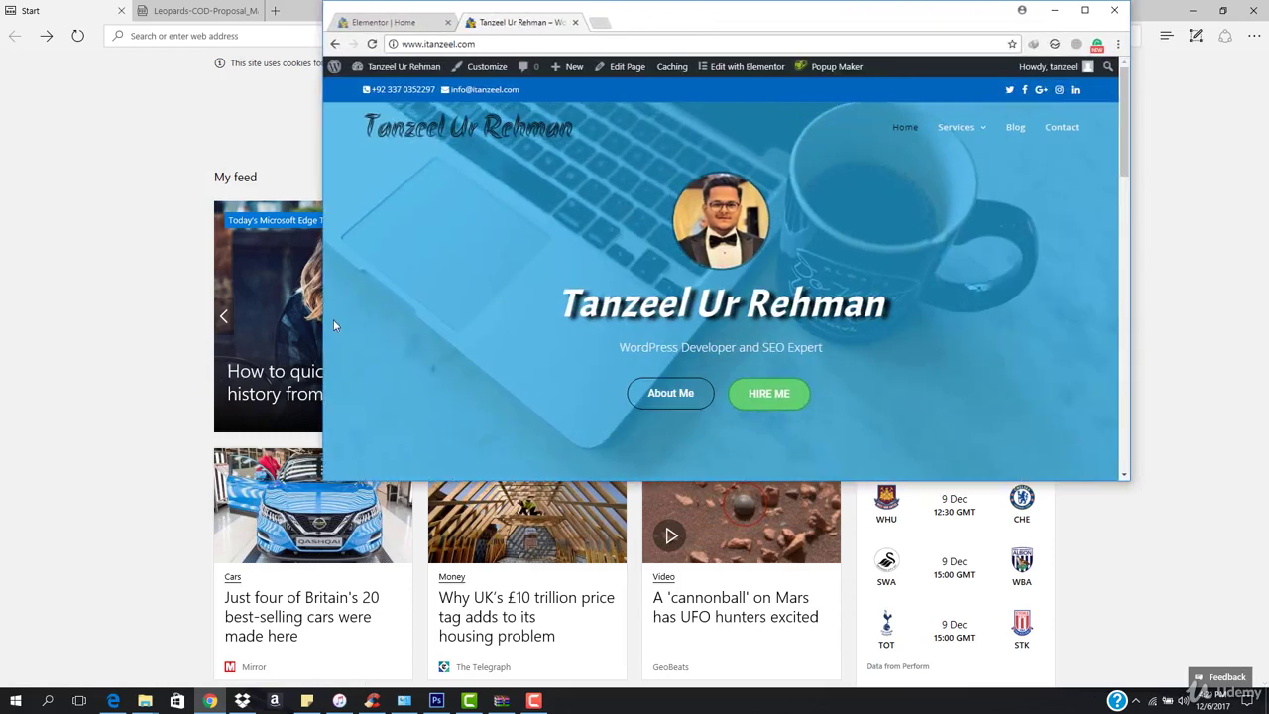
pyautogui.click(780, 398)
pyautogui.click(955, 153)
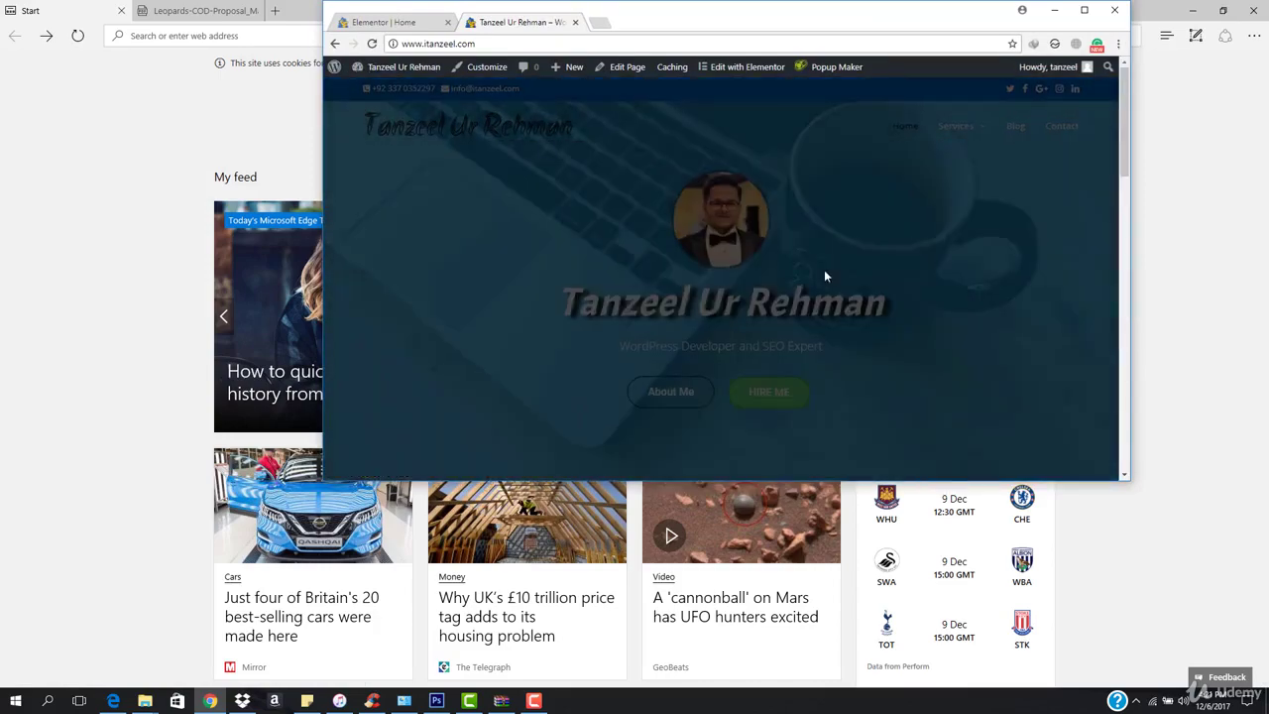
pyautogui.scroll(-10, 824, 275)
pyautogui.click(725, 300)
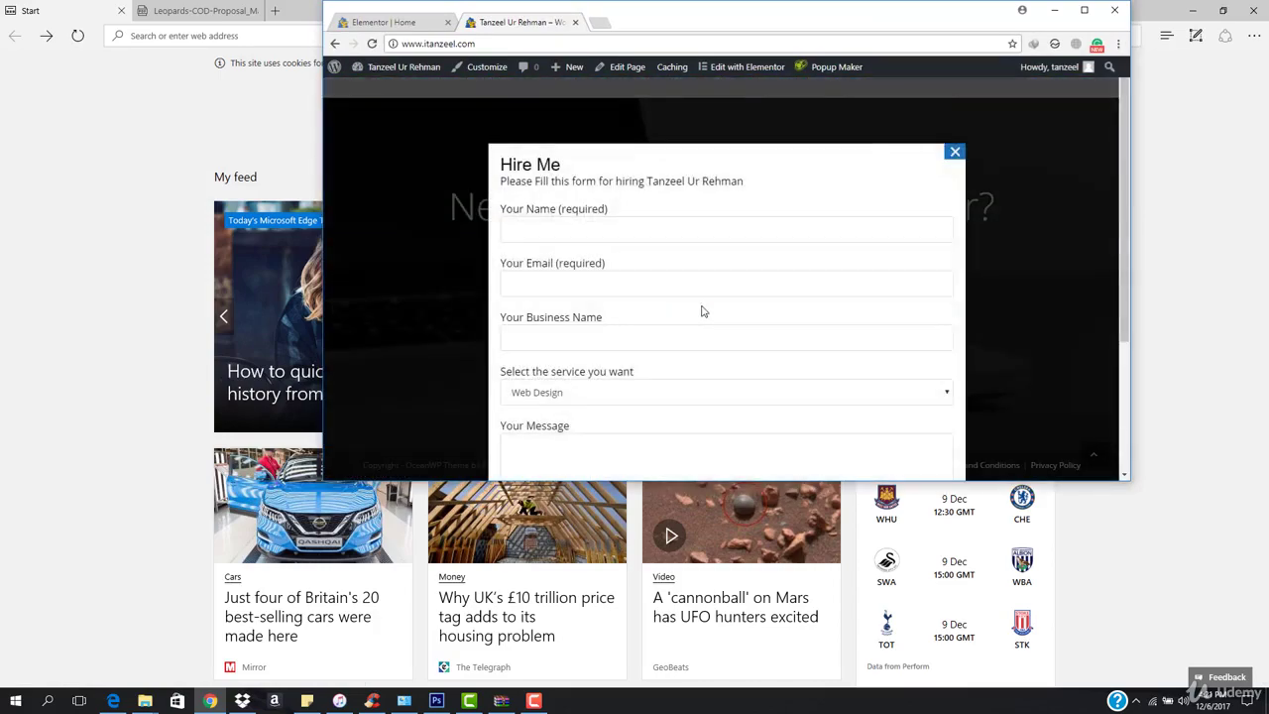
pyautogui.click(955, 153)
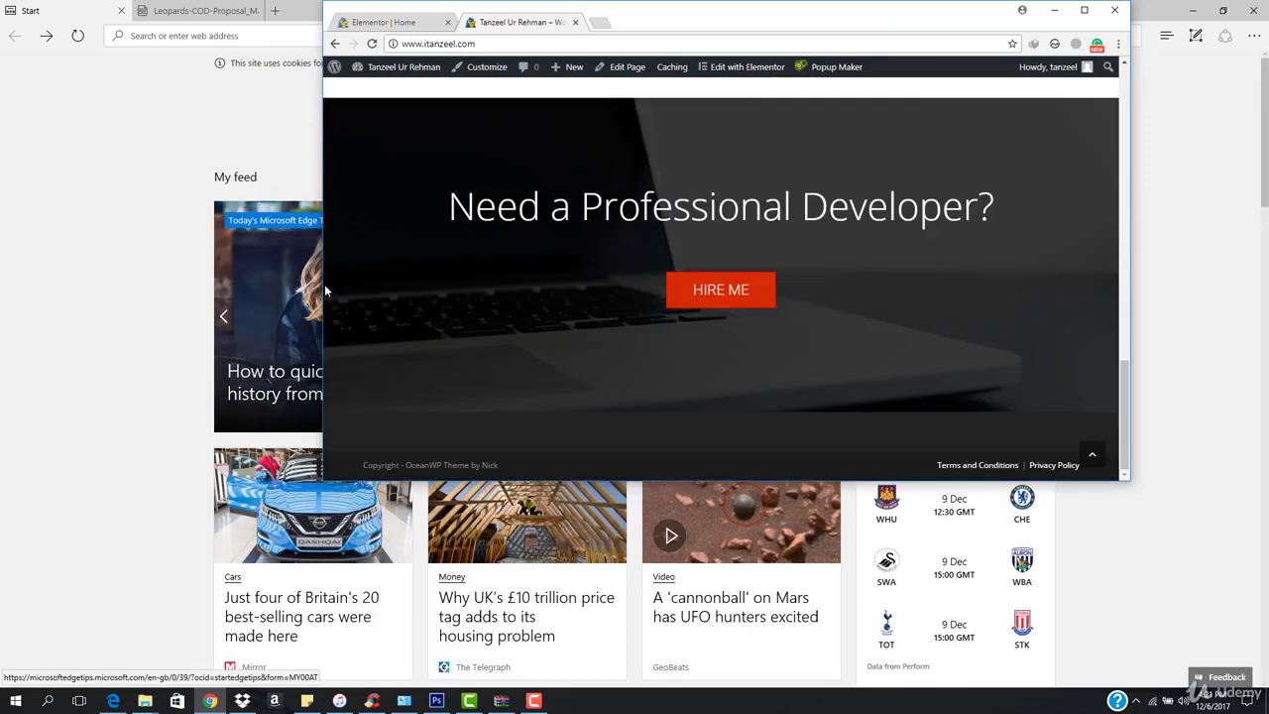
# - Narrow the browser window to mobile width, test the hero Hire Me button's /hire-me page, and return to the home page
pyautogui.scroll(15, 386, 275)
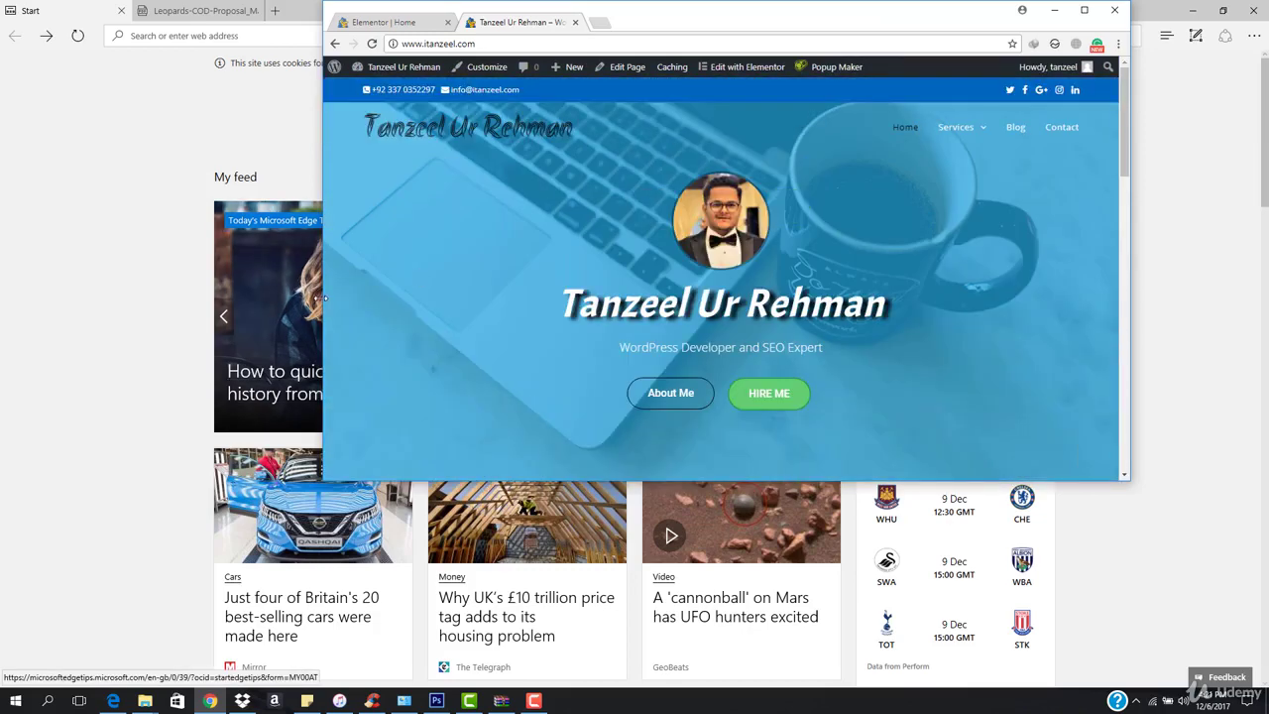
pyautogui.moveTo(322, 299); pyautogui.dragTo(701, 301)
pyautogui.scroll(-1, 847, 262)
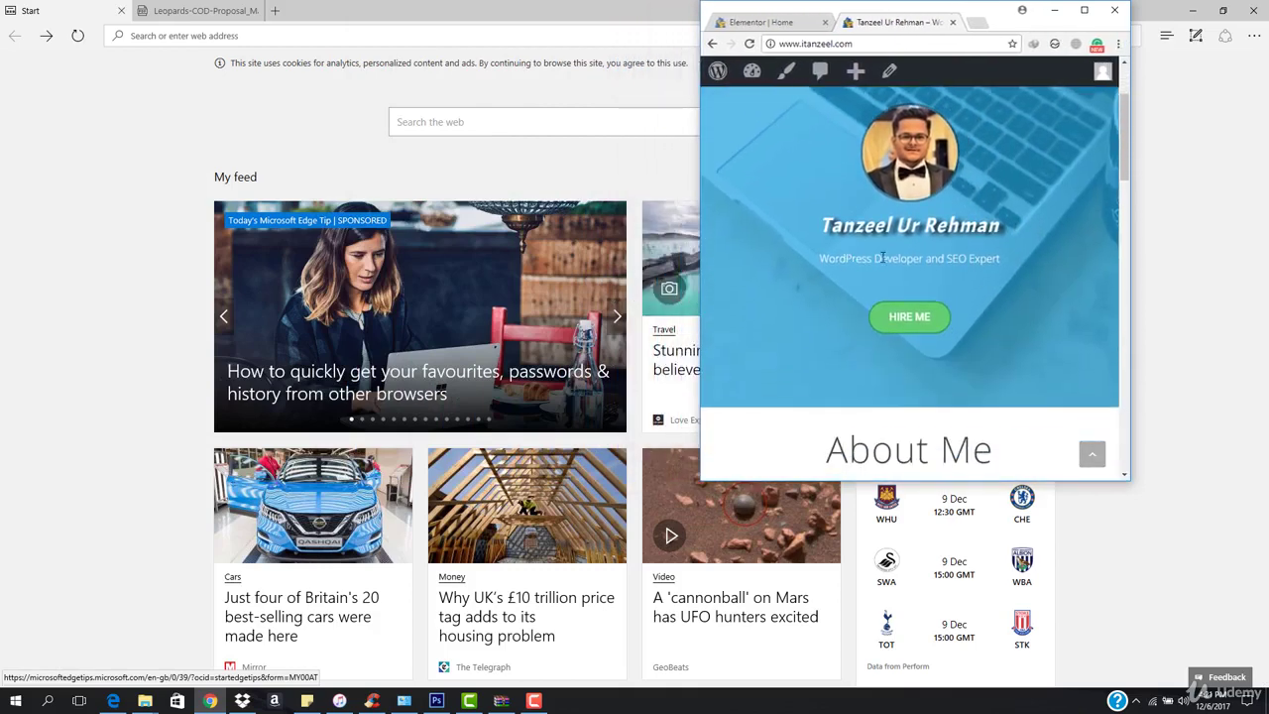
pyautogui.click(916, 321)
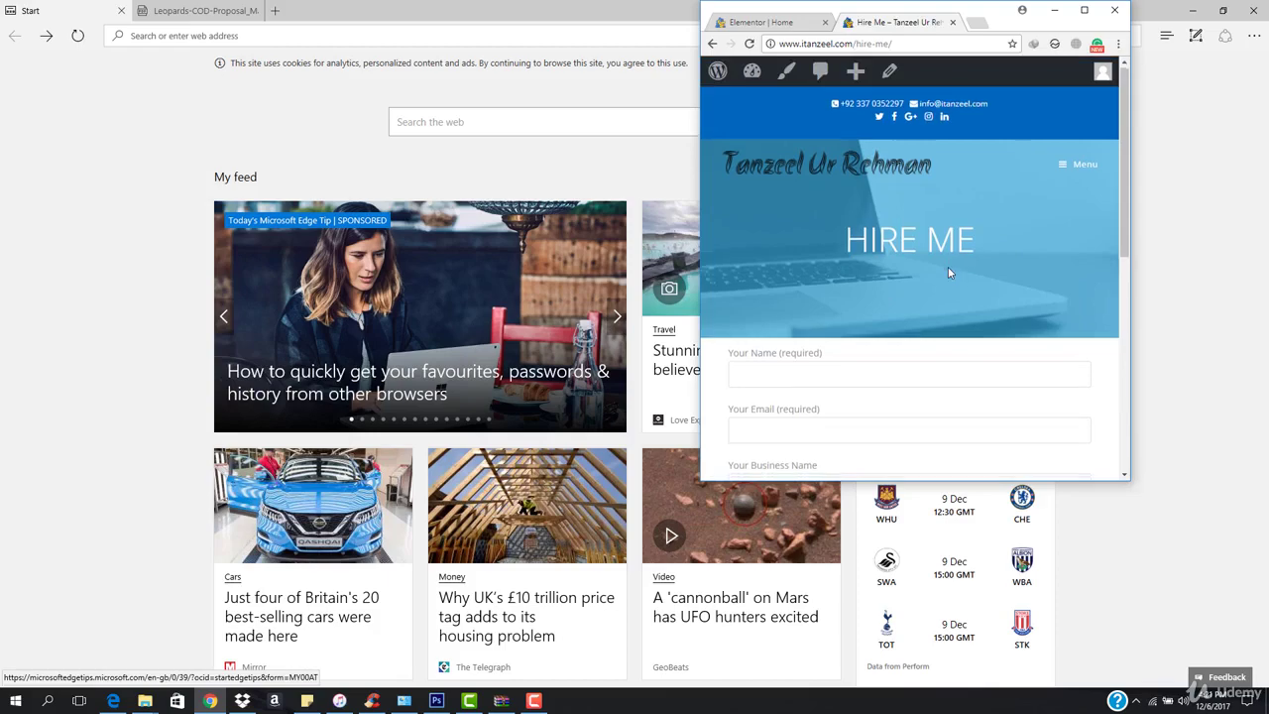
pyautogui.scroll(-5, 948, 268)
pyautogui.scroll(5, 948, 267)
pyautogui.click(794, 171)
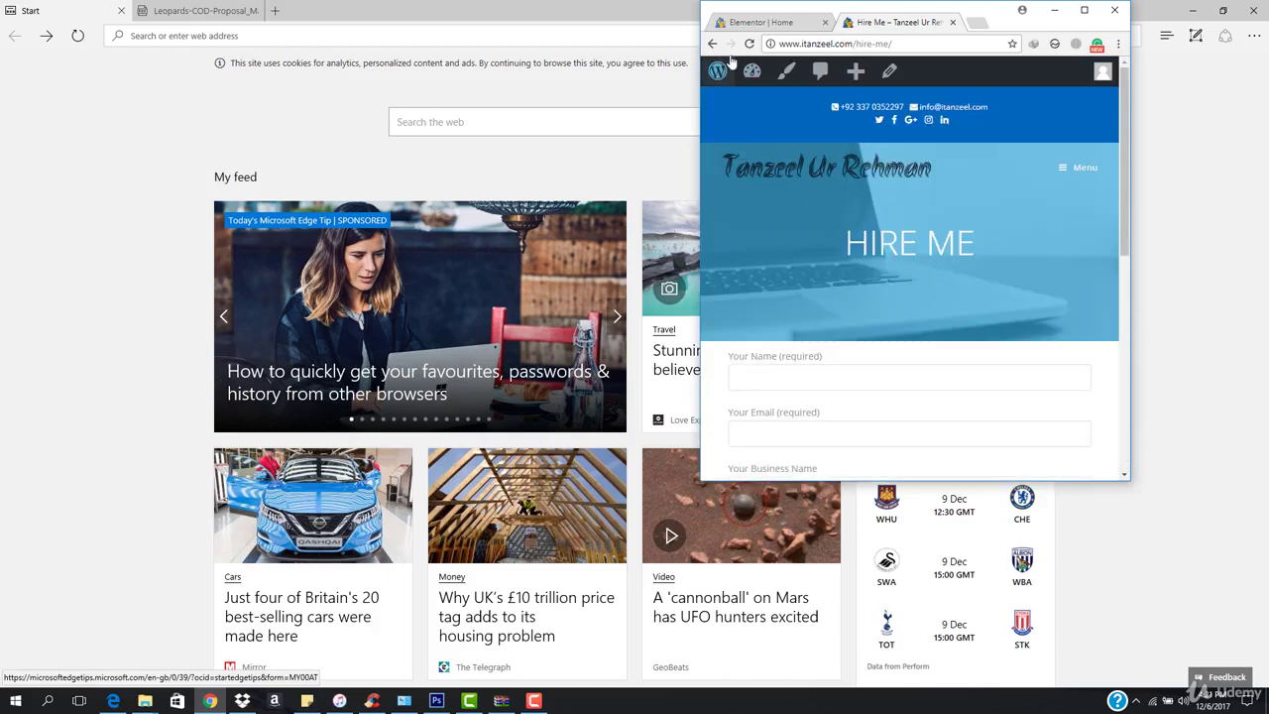
# - Test the red mobile Hire Me button in the "Need a Professional Developer?" section, return to the home page, and maximize the browser window
pyautogui.scroll(-20, 906, 314)
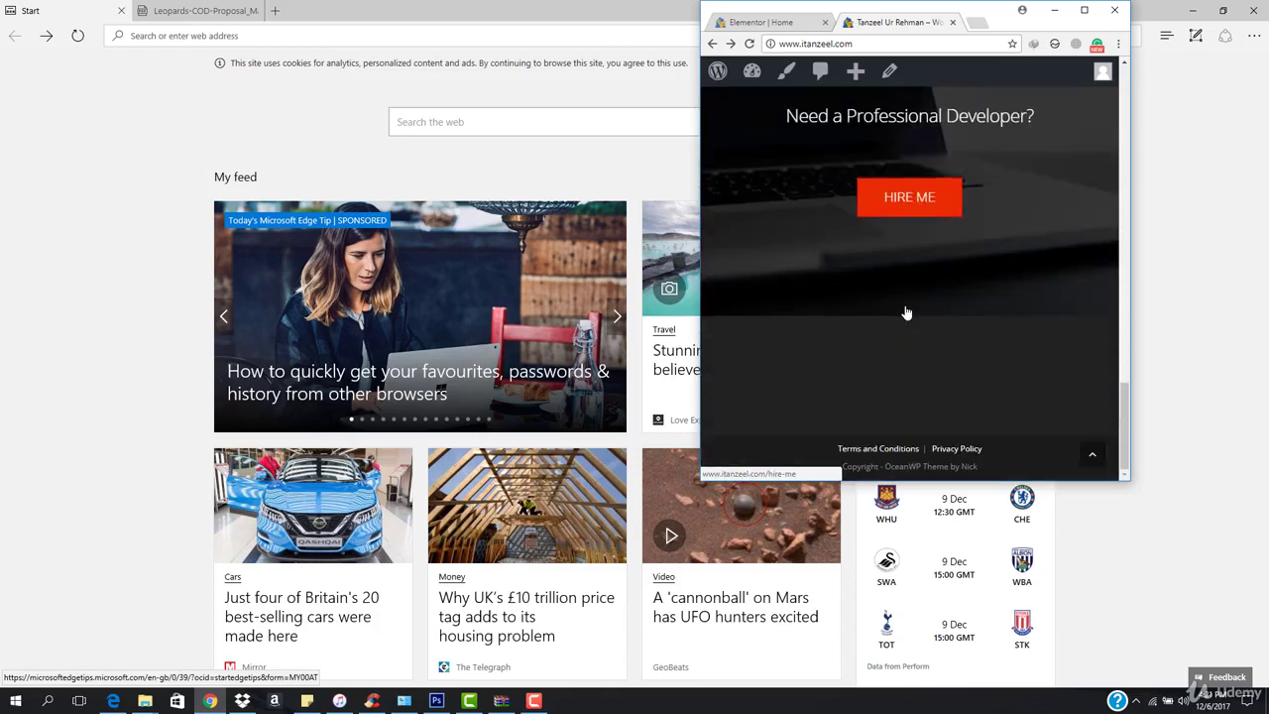
pyautogui.click(915, 204)
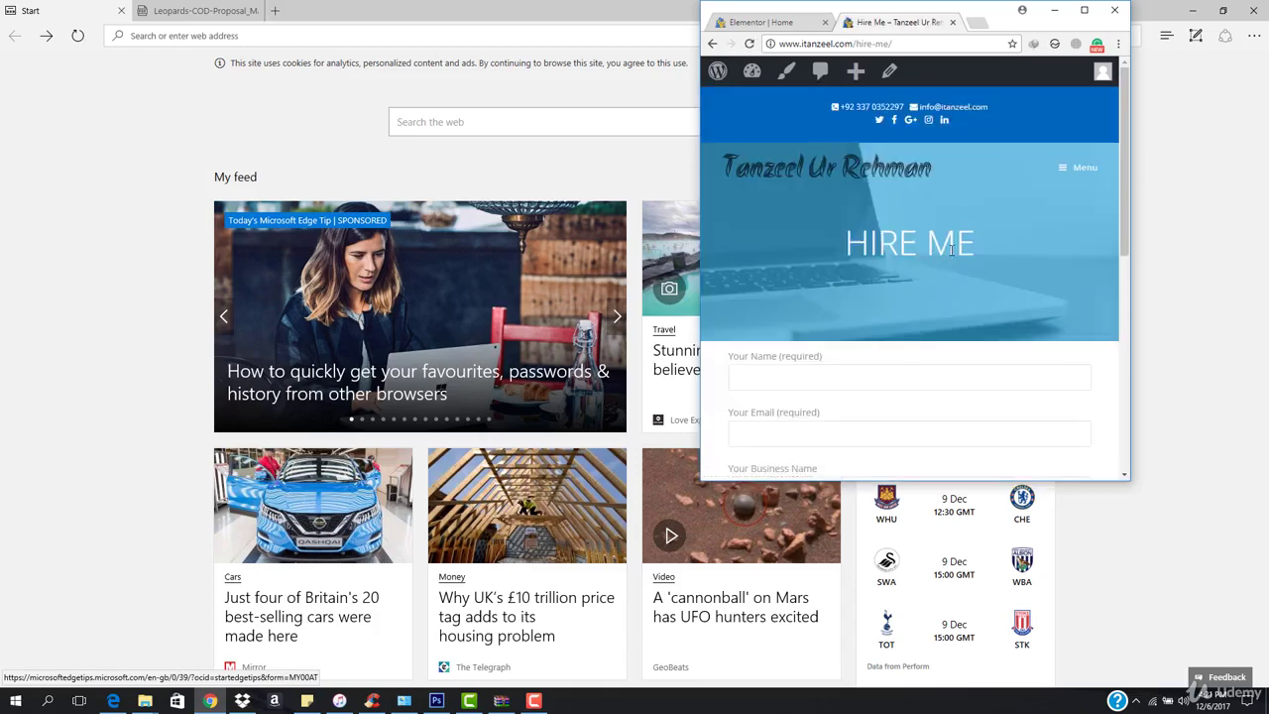
pyautogui.click(712, 45)
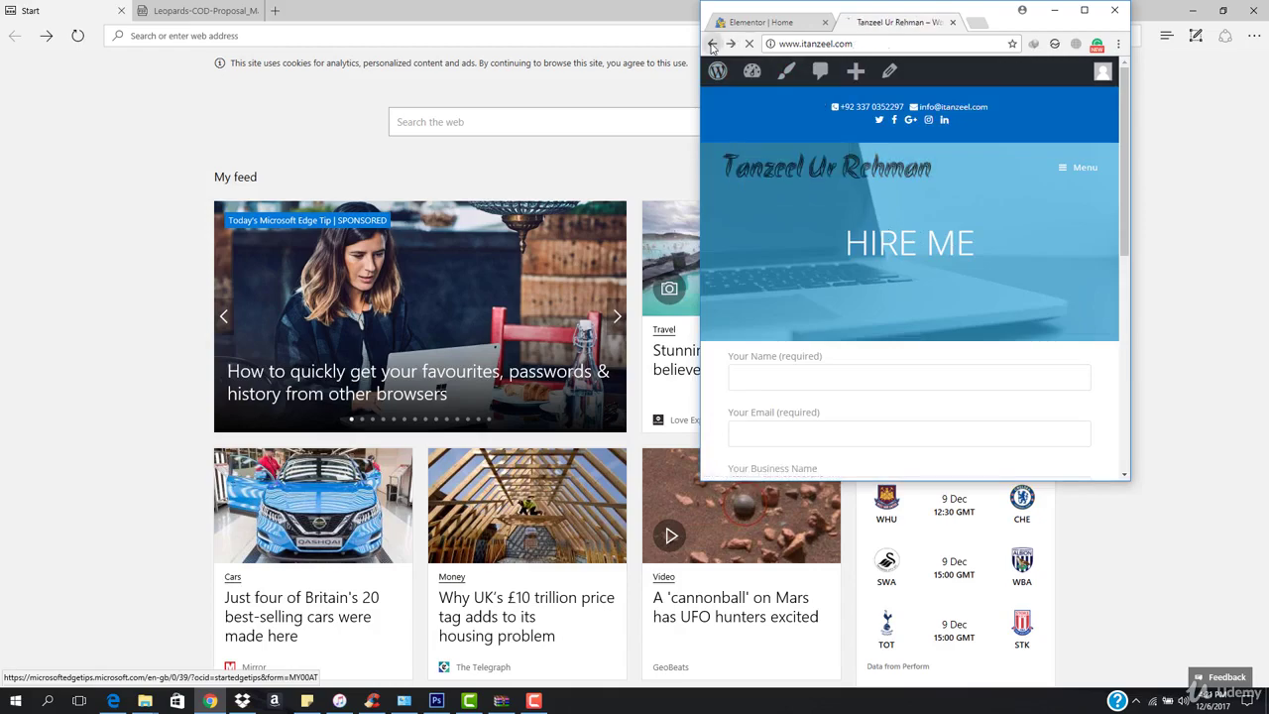
pyautogui.click(1085, 10)
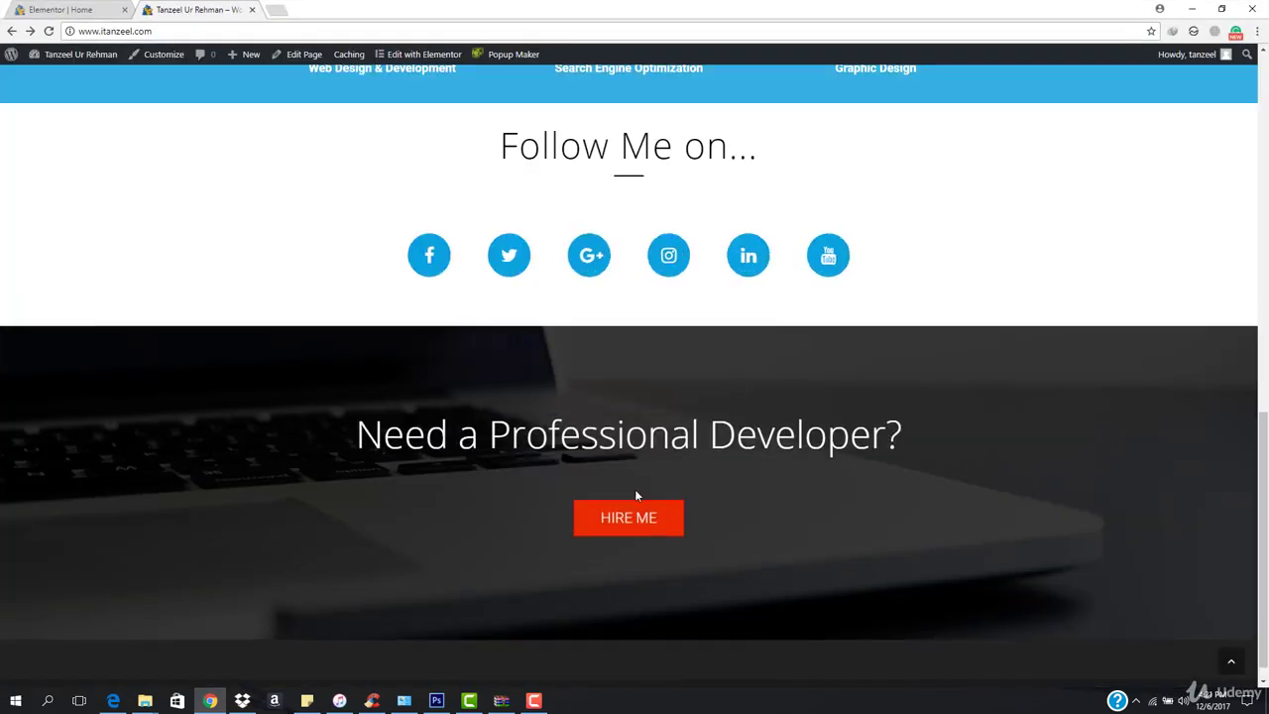
# - Review the full-width home page from the hero buttons through the About Me and "What I can do!" sections
pyautogui.scroll(15, 640, 511)
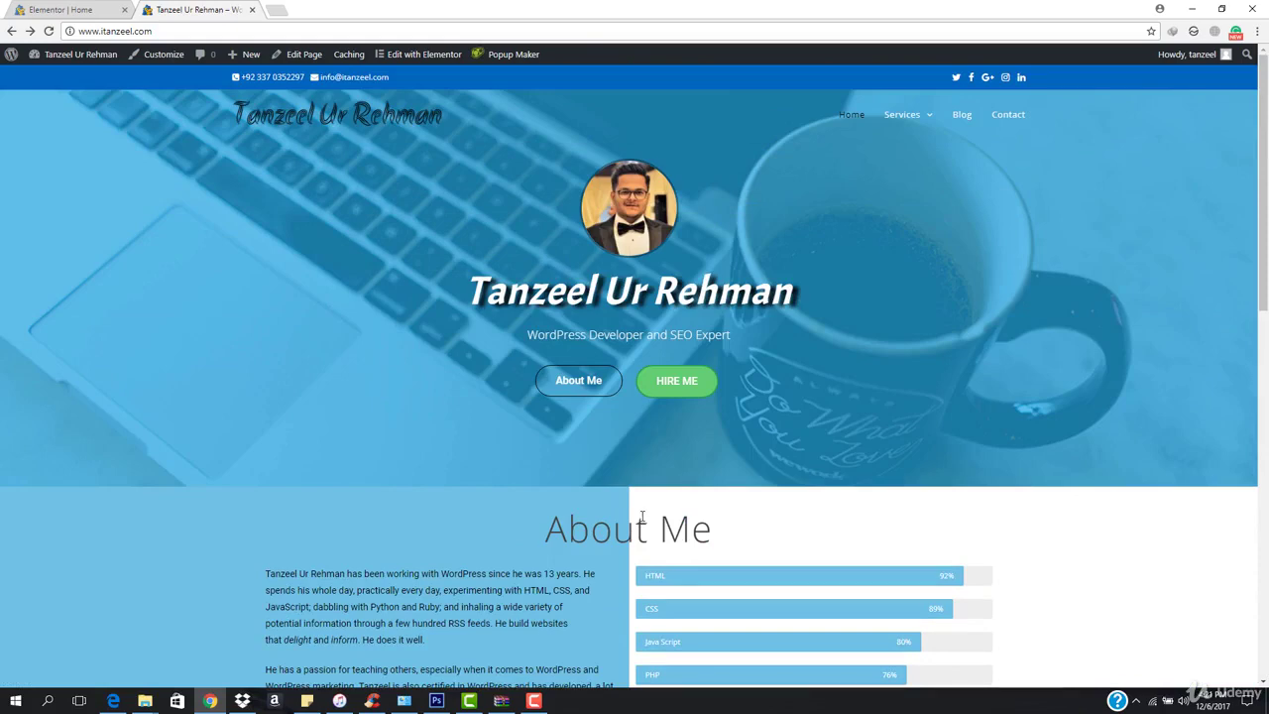
pyautogui.click(679, 396)
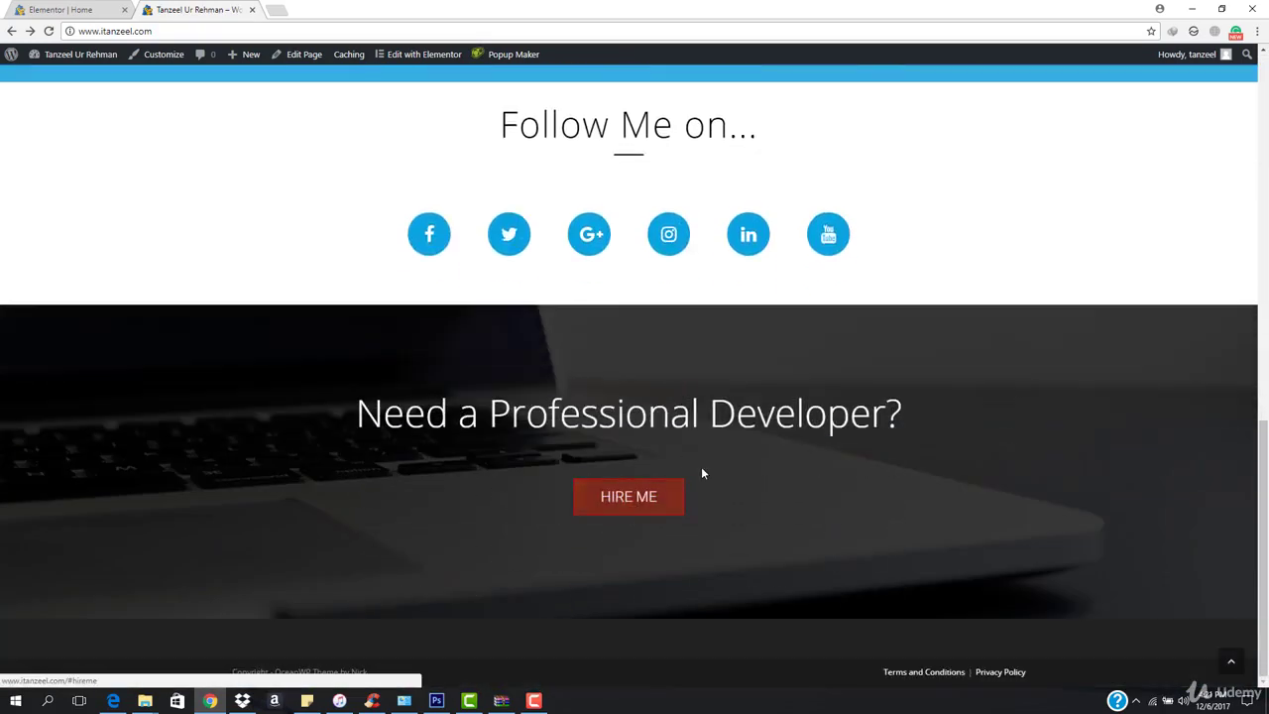
pyautogui.scroll(12, 701, 466)
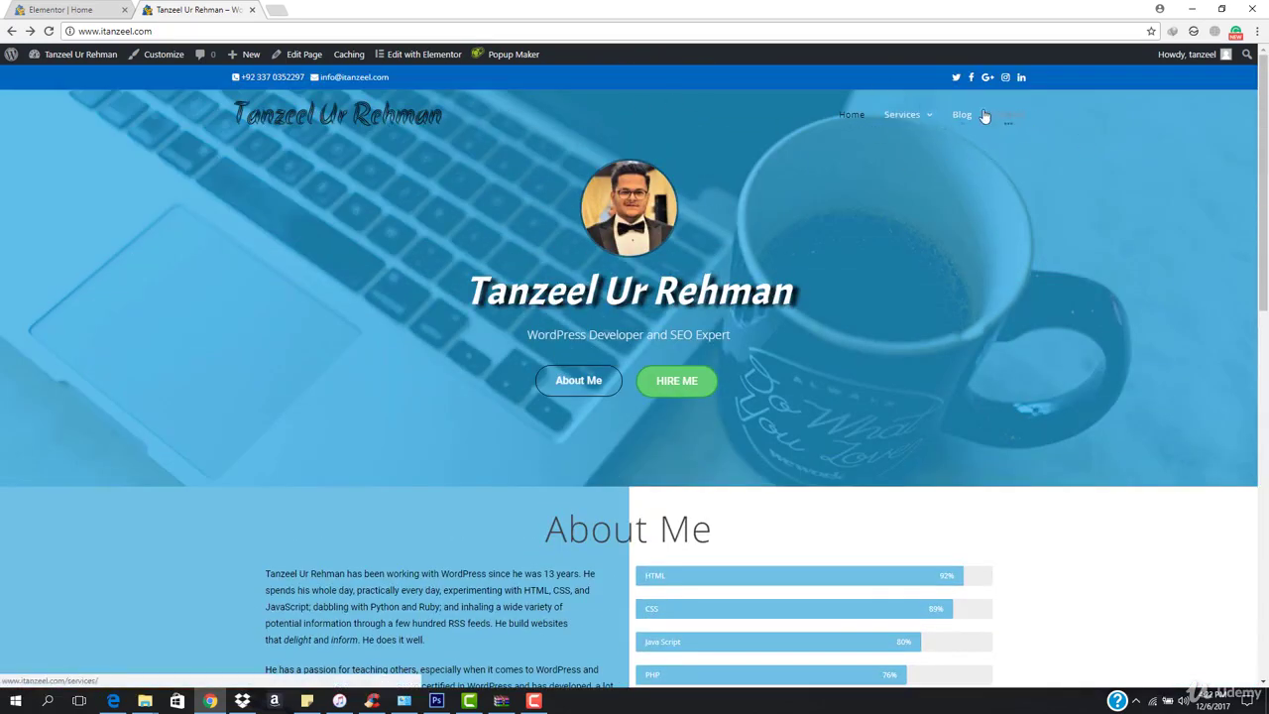
pyautogui.scroll(-2, 665, 442)
pyautogui.scroll(-1, 665, 442)
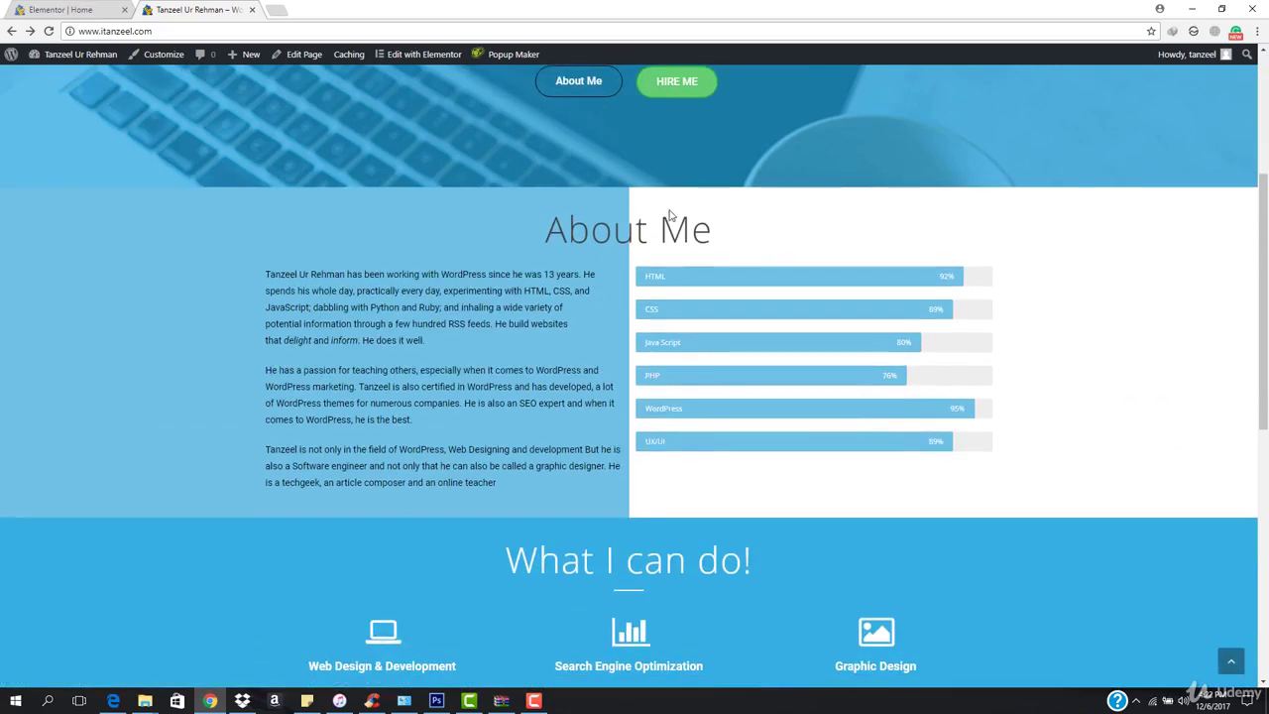
pyautogui.scroll(-2, 686, 266)
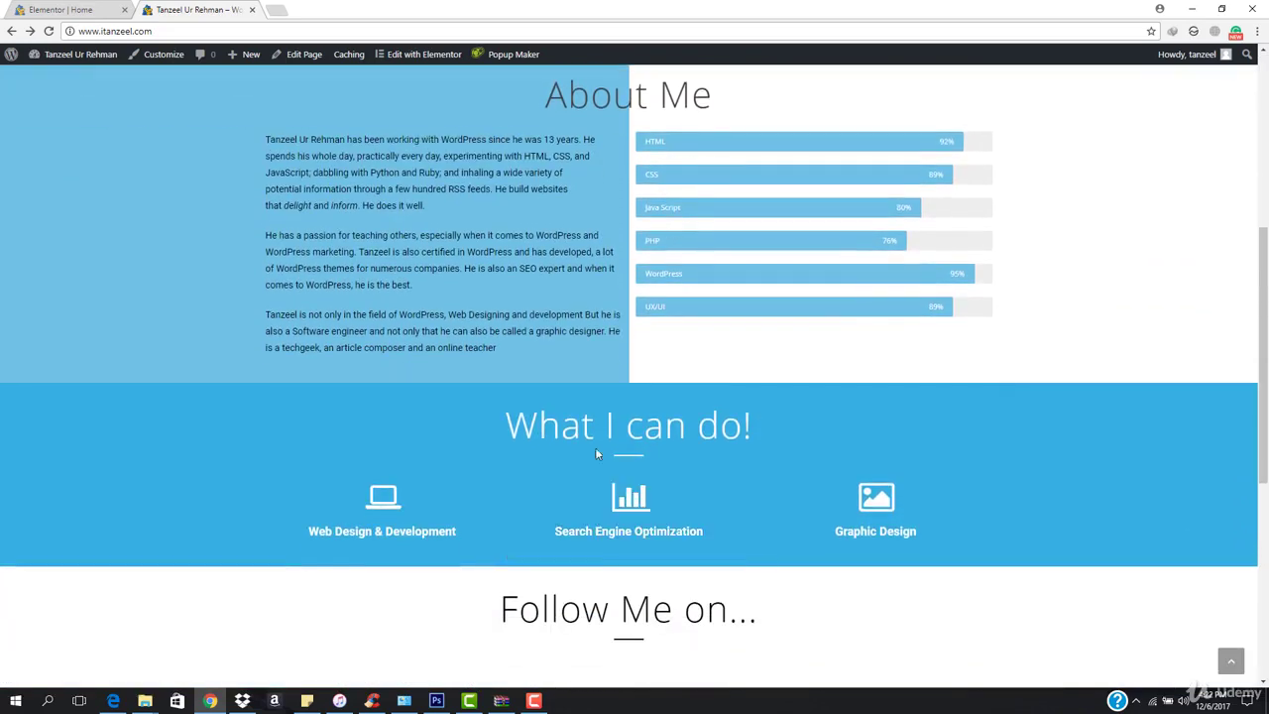
# - Switch to the Elementor tab and preview the home page with the editing panel hidden
pyautogui.click(88, 8)
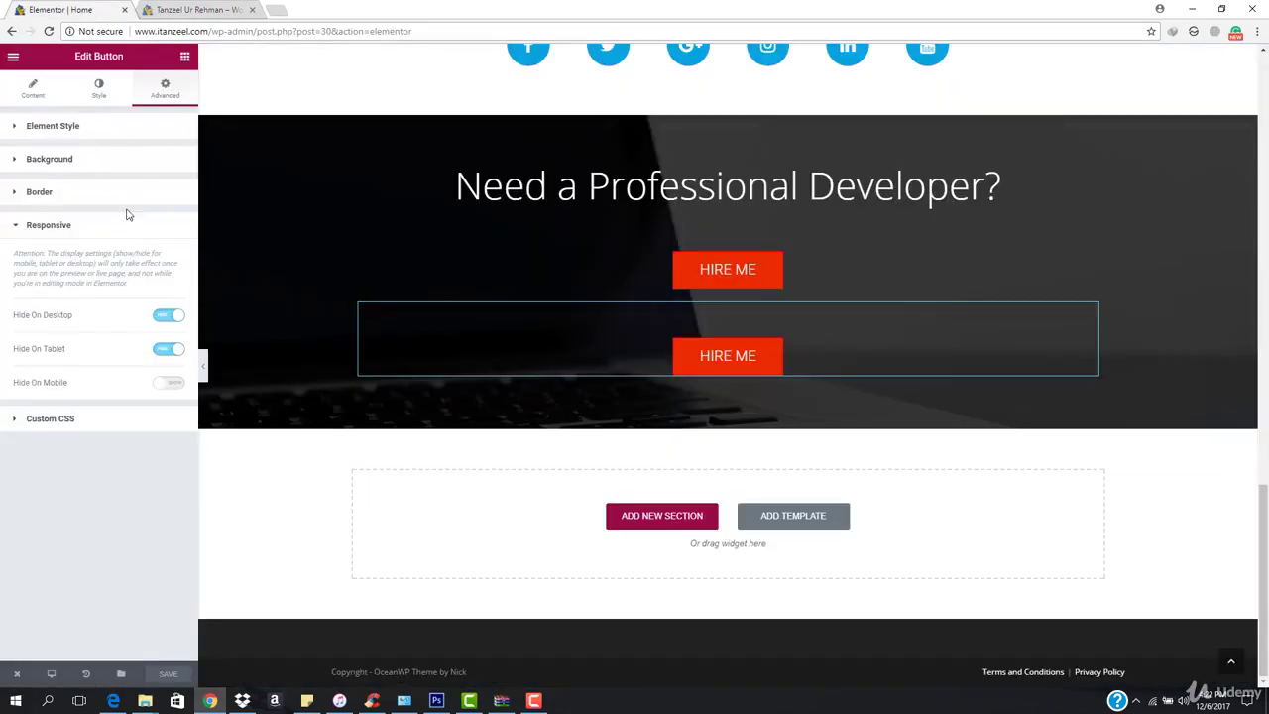
pyautogui.click(205, 369)
pyautogui.scroll(20, 358, 287)
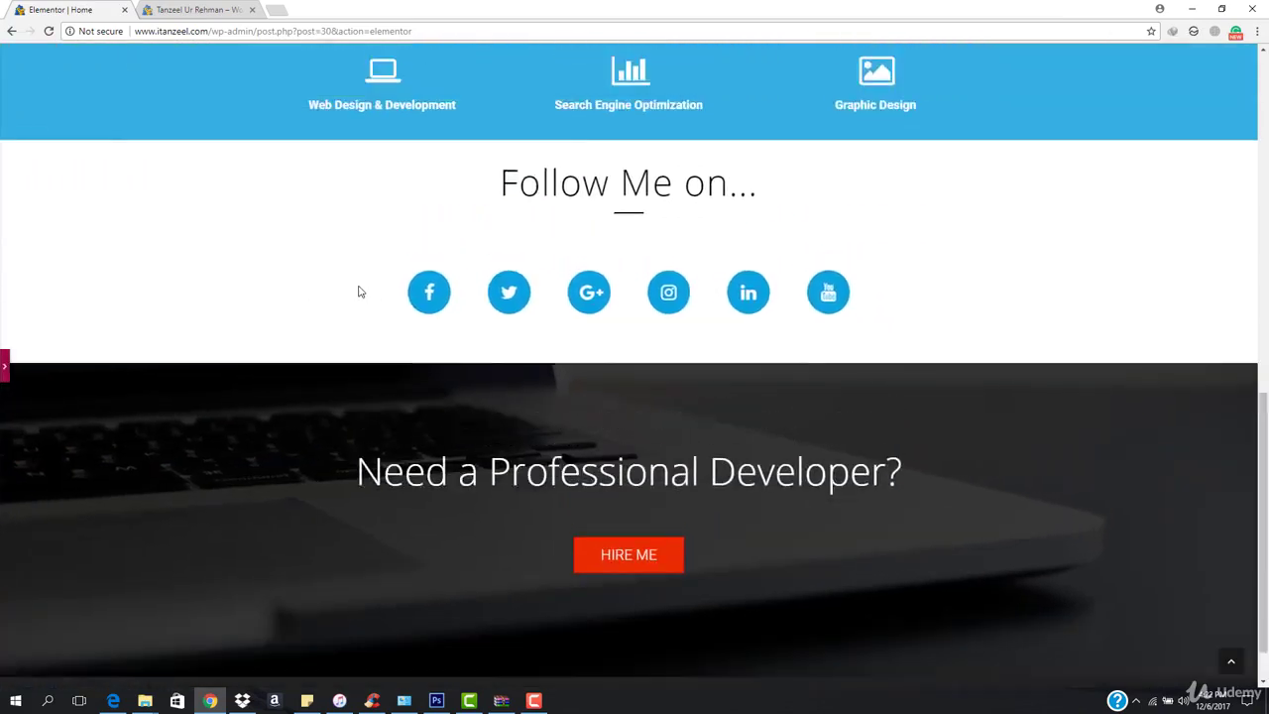
pyautogui.scroll(-3, 358, 290)
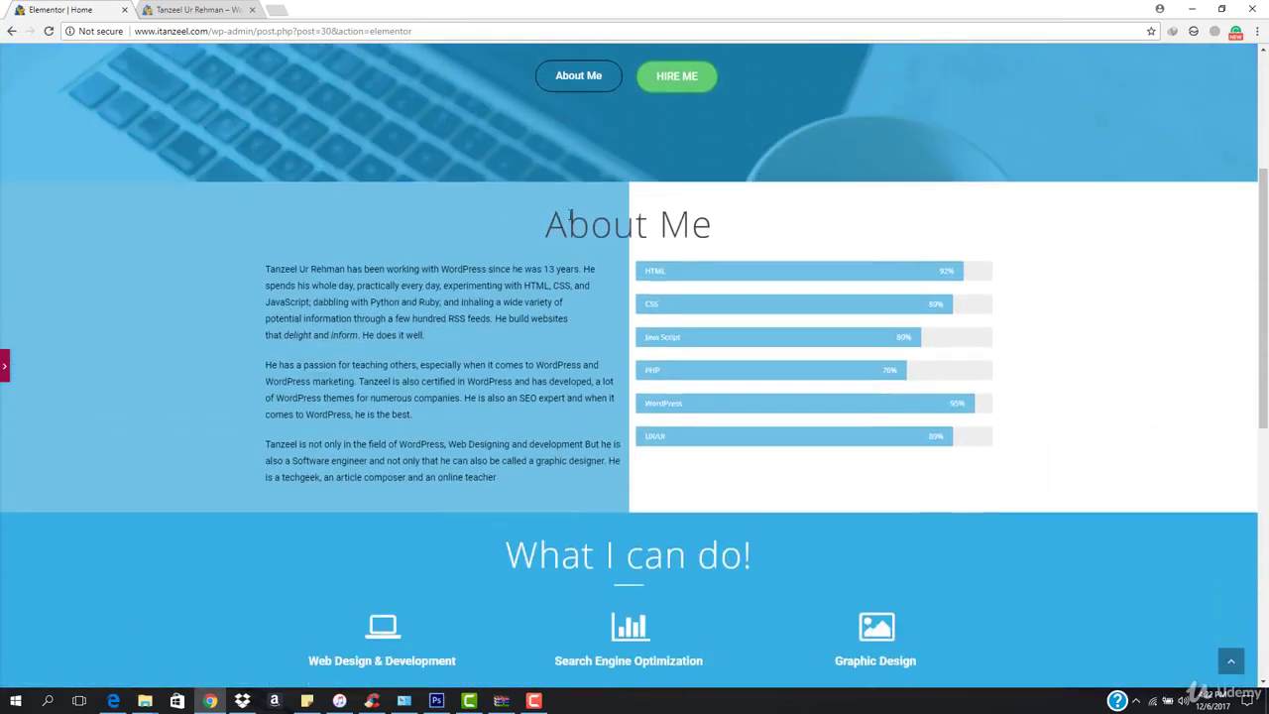
# - Return to editing mode and check the CSS ID in the upper About Me section's advanced settings
pyautogui.click(6, 369)
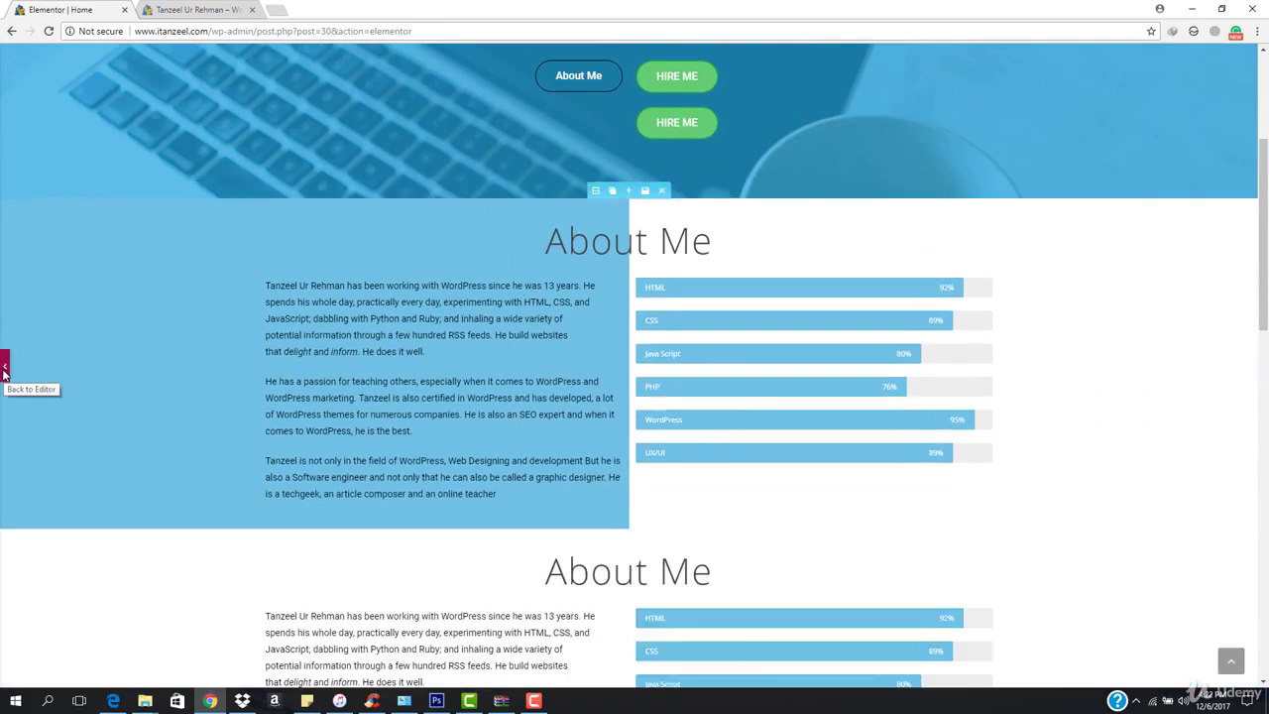
pyautogui.click(695, 190)
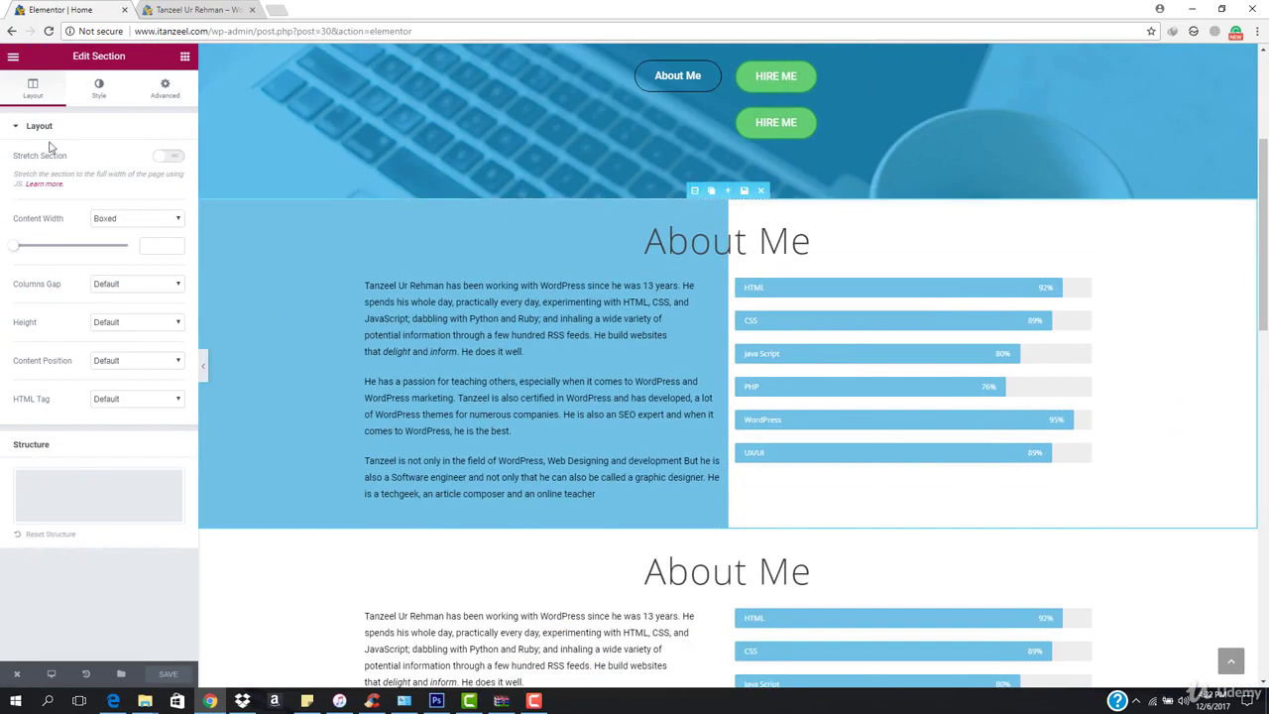
pyautogui.click(162, 96)
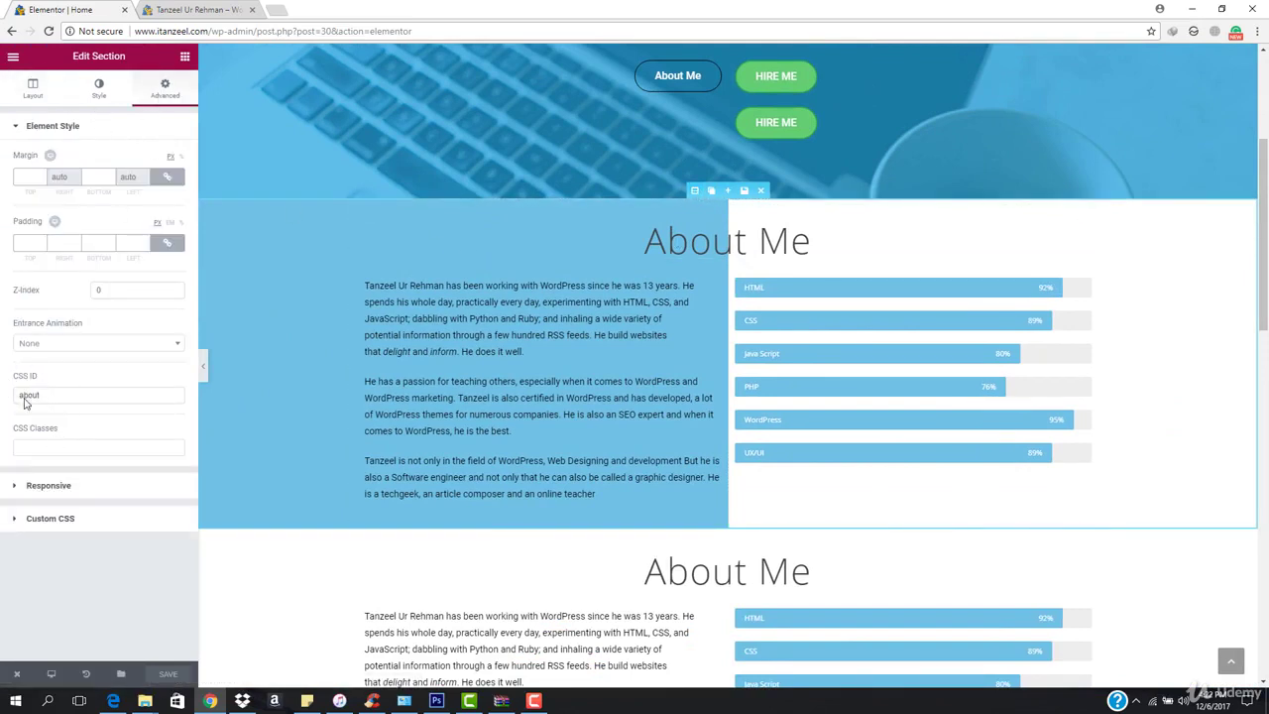
# - Set the CSS ID of the "What I can do!" section to services
pyautogui.scroll(-4, 552, 347)
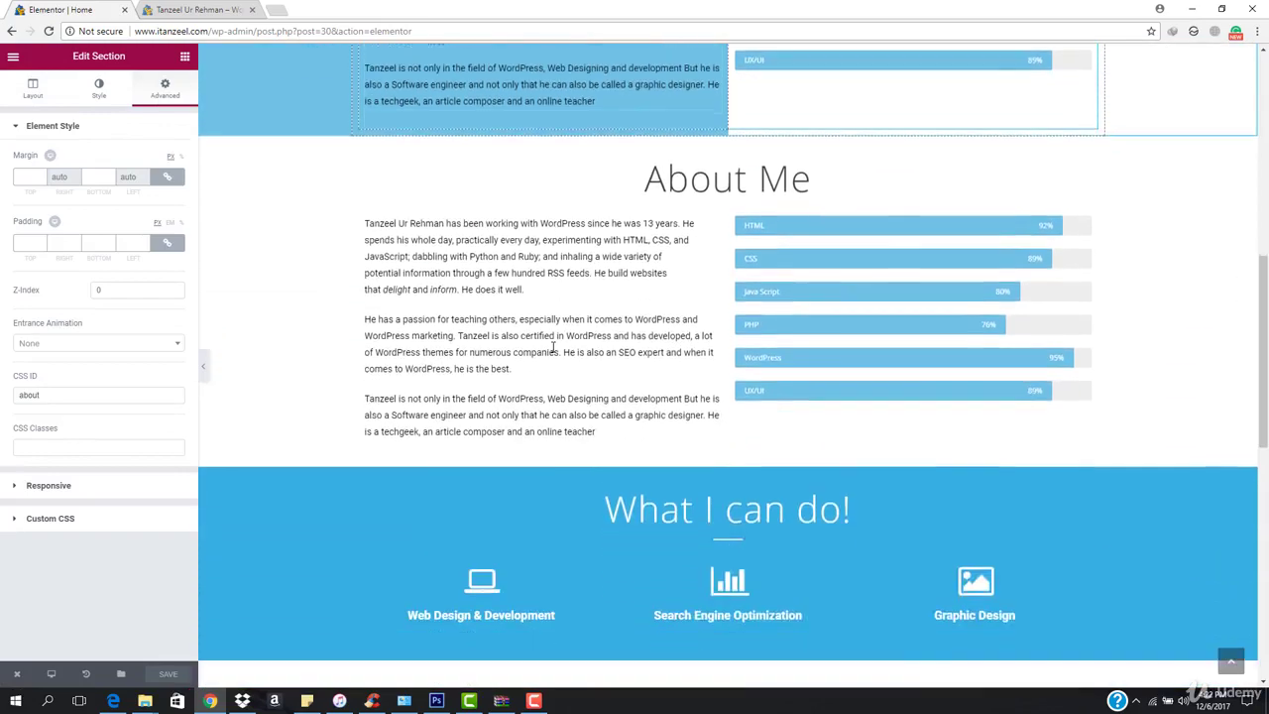
pyautogui.scroll(-4, 552, 347)
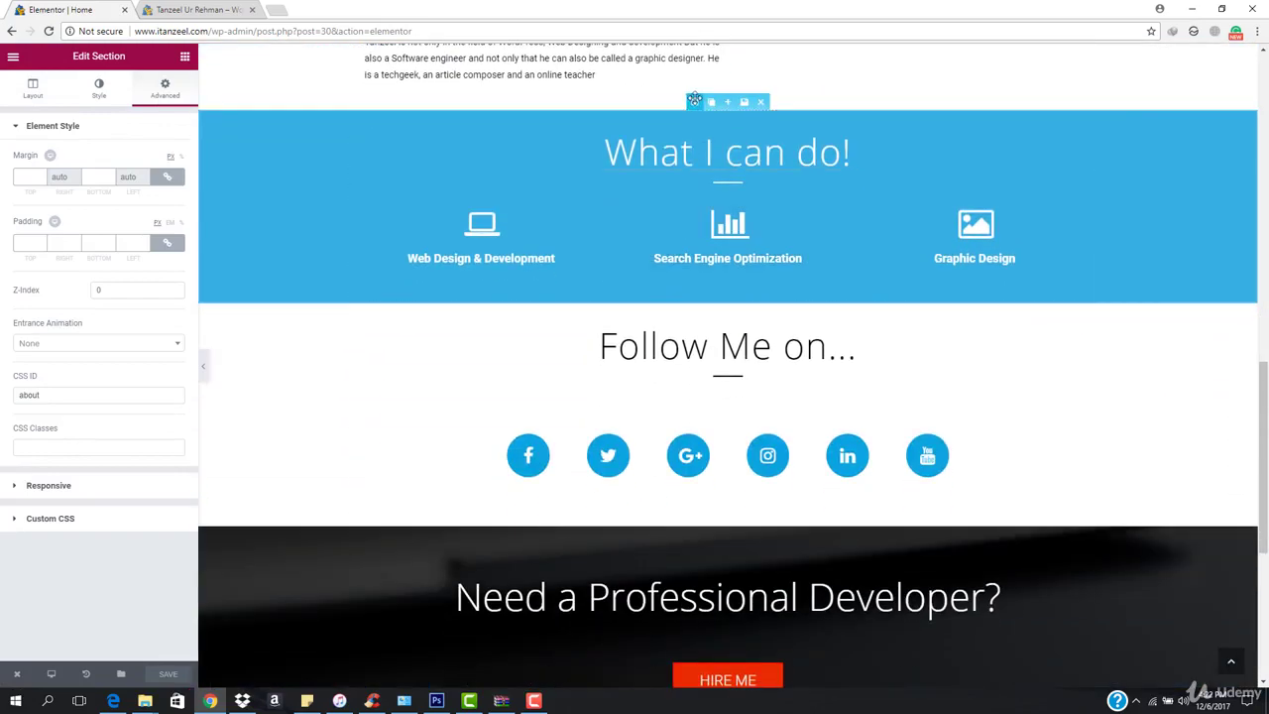
pyautogui.click(693, 100)
pyautogui.click(97, 89)
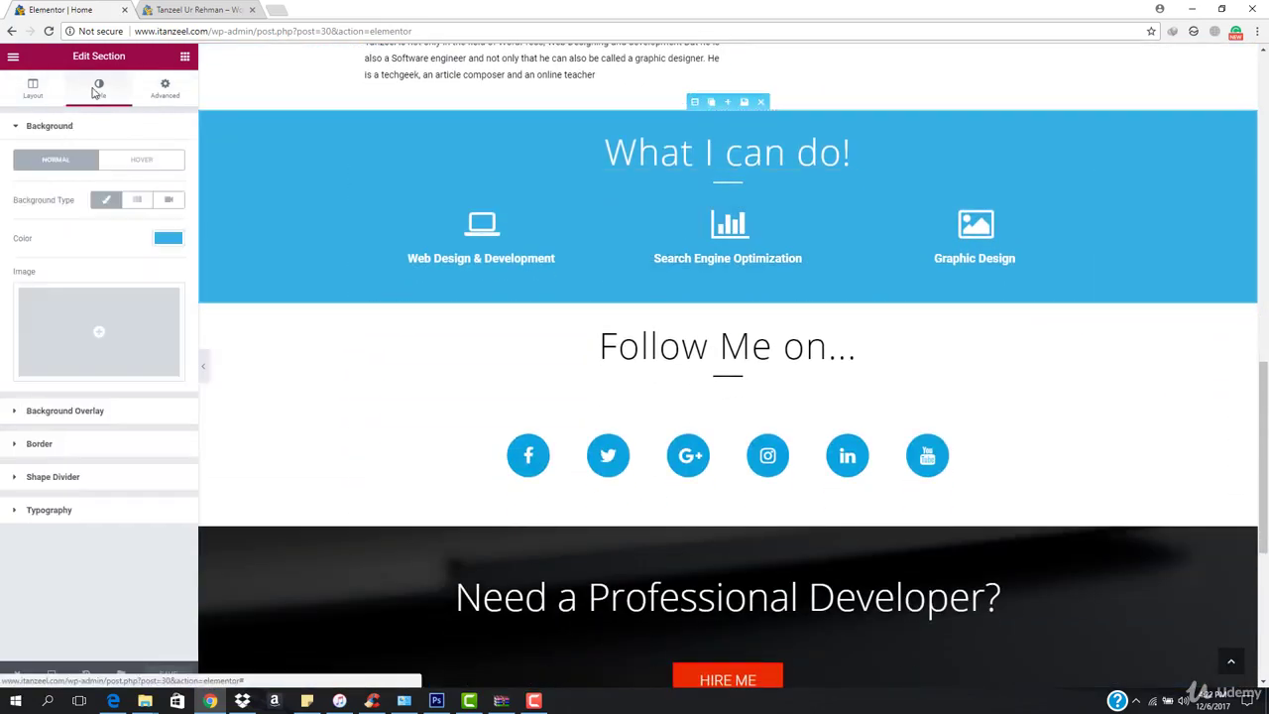
pyautogui.click(158, 93)
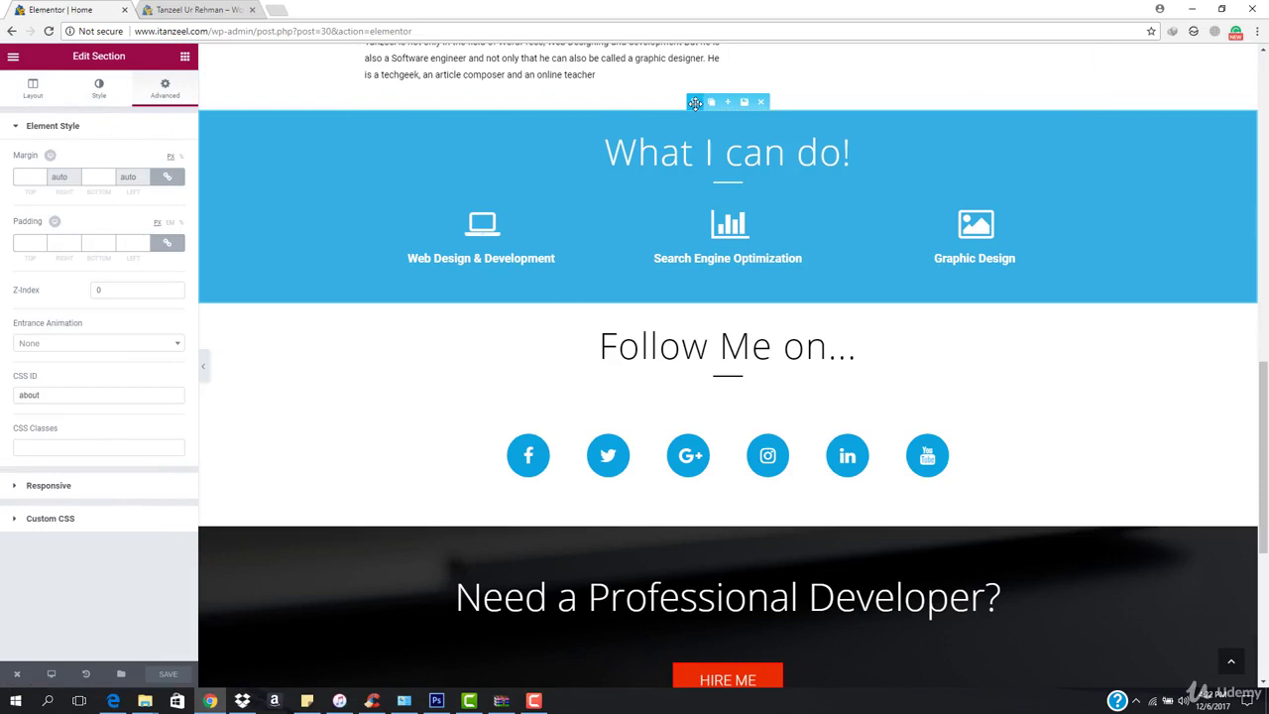
pyautogui.doubleClick(54, 396)
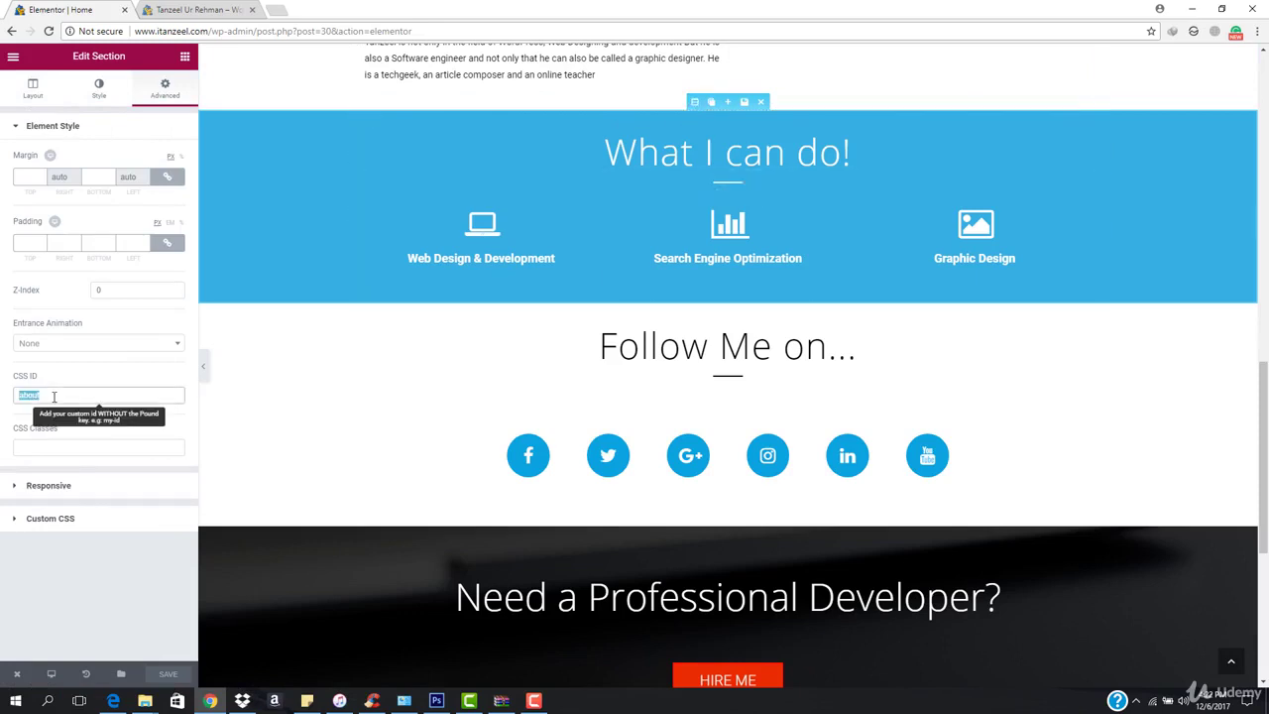
pyautogui.write('services')
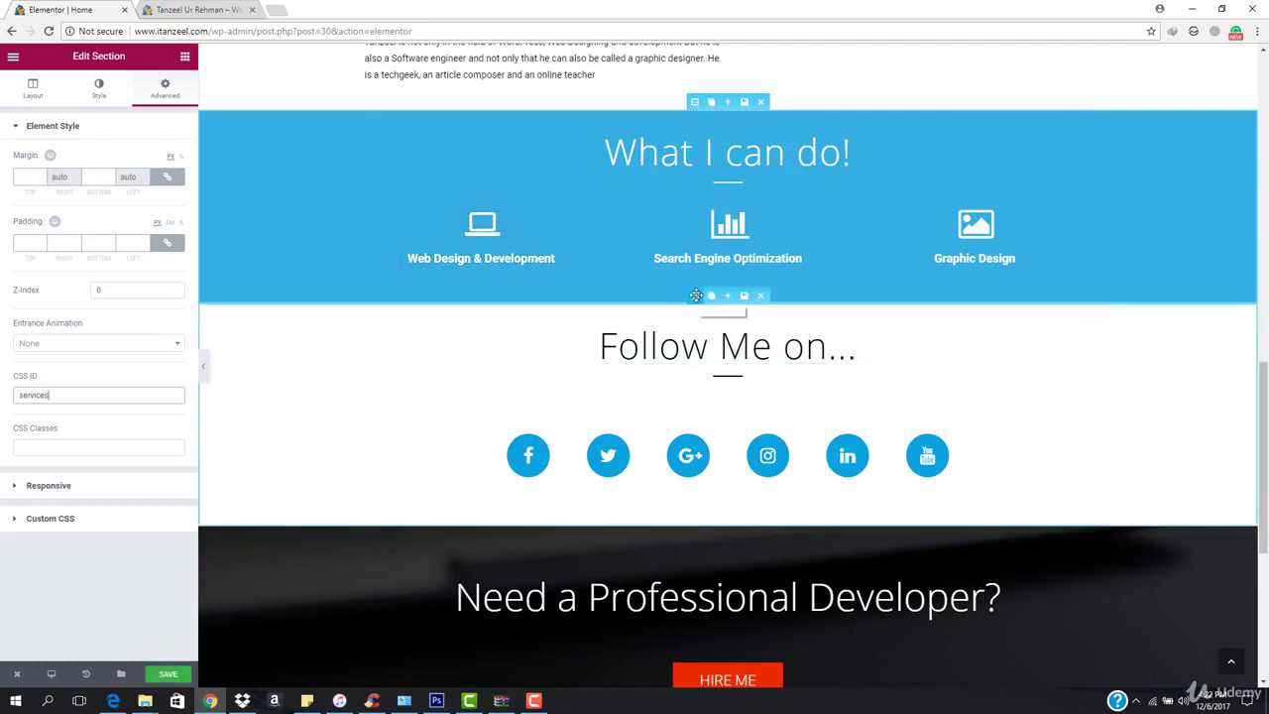
# - Set the CSS ID of the "Follow Me on..." section to follow and save the page
pyautogui.click(695, 295)
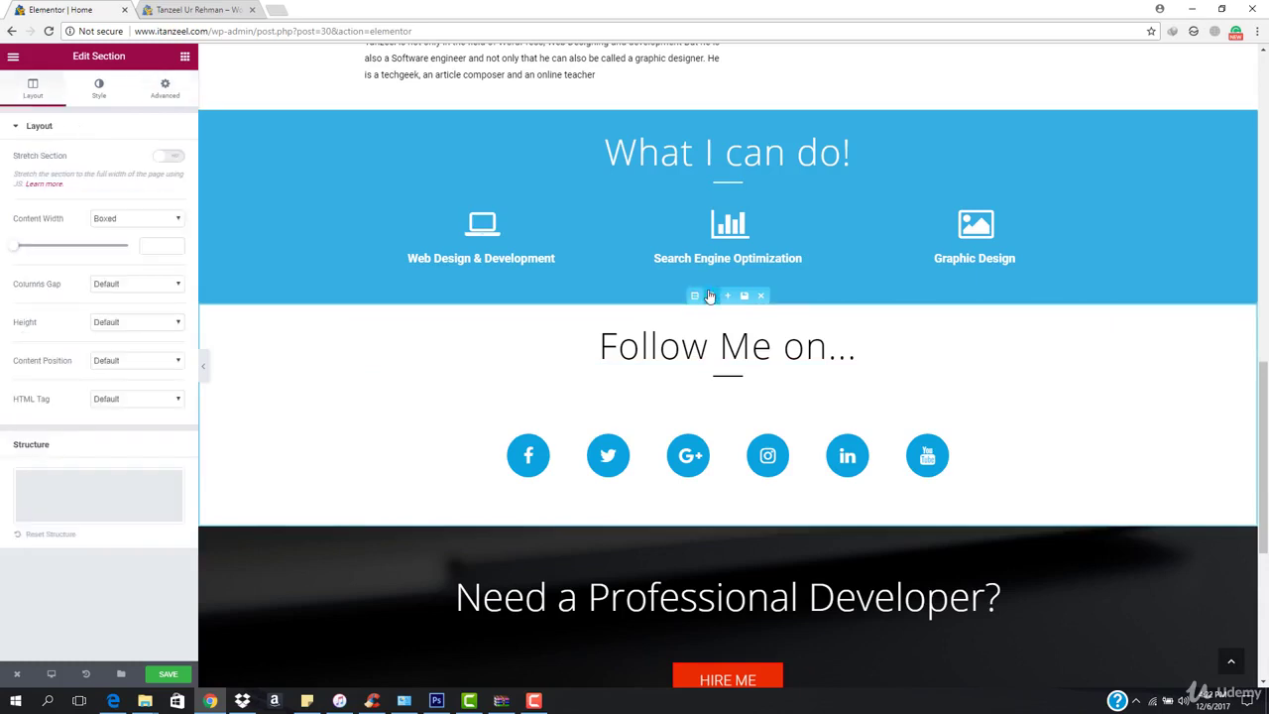
pyautogui.click(156, 94)
pyautogui.click(66, 398)
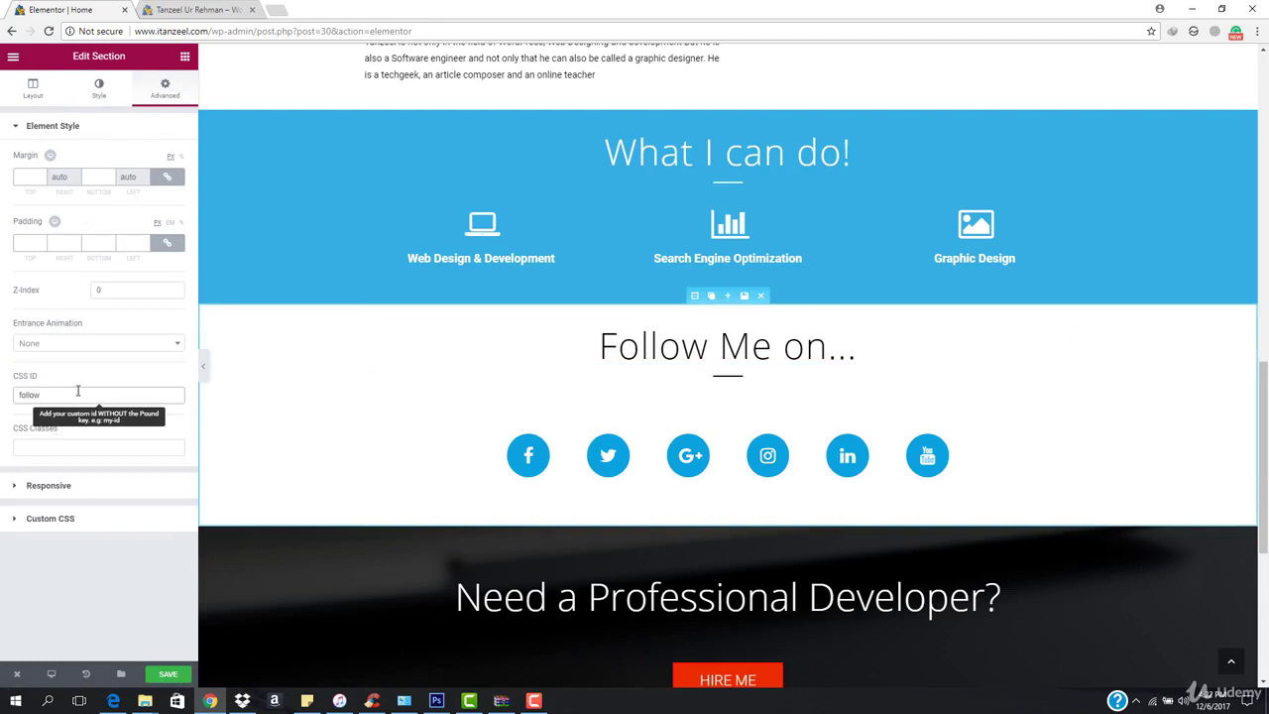
pyautogui.scroll(-4, 664, 504)
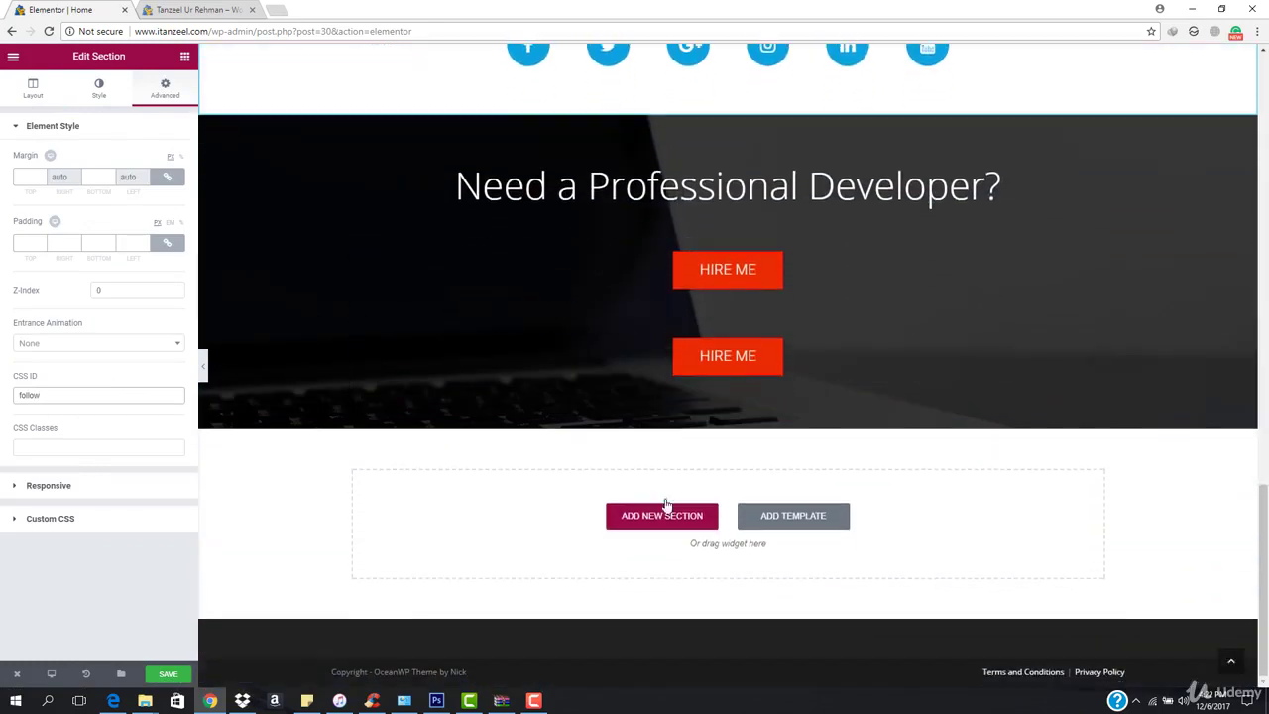
pyautogui.click(170, 675)
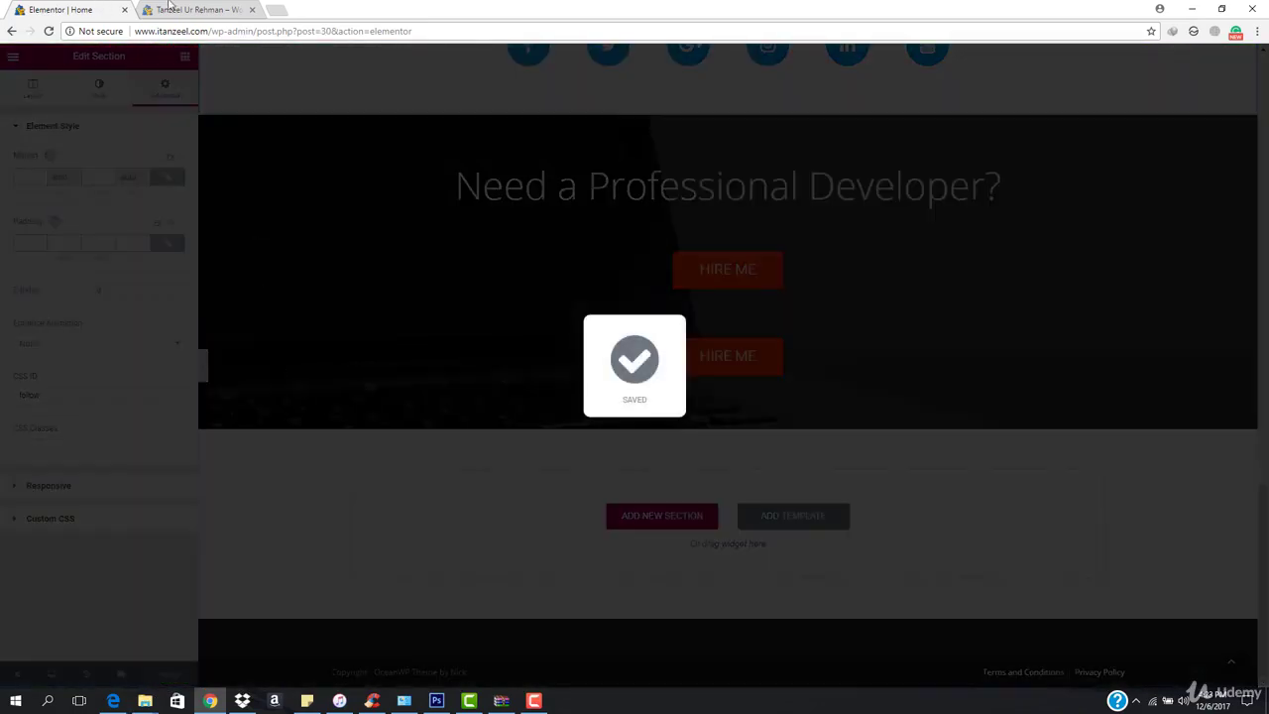
# - Switch to the live site tab and open the WordPress menu management page
pyautogui.click(169, 8)
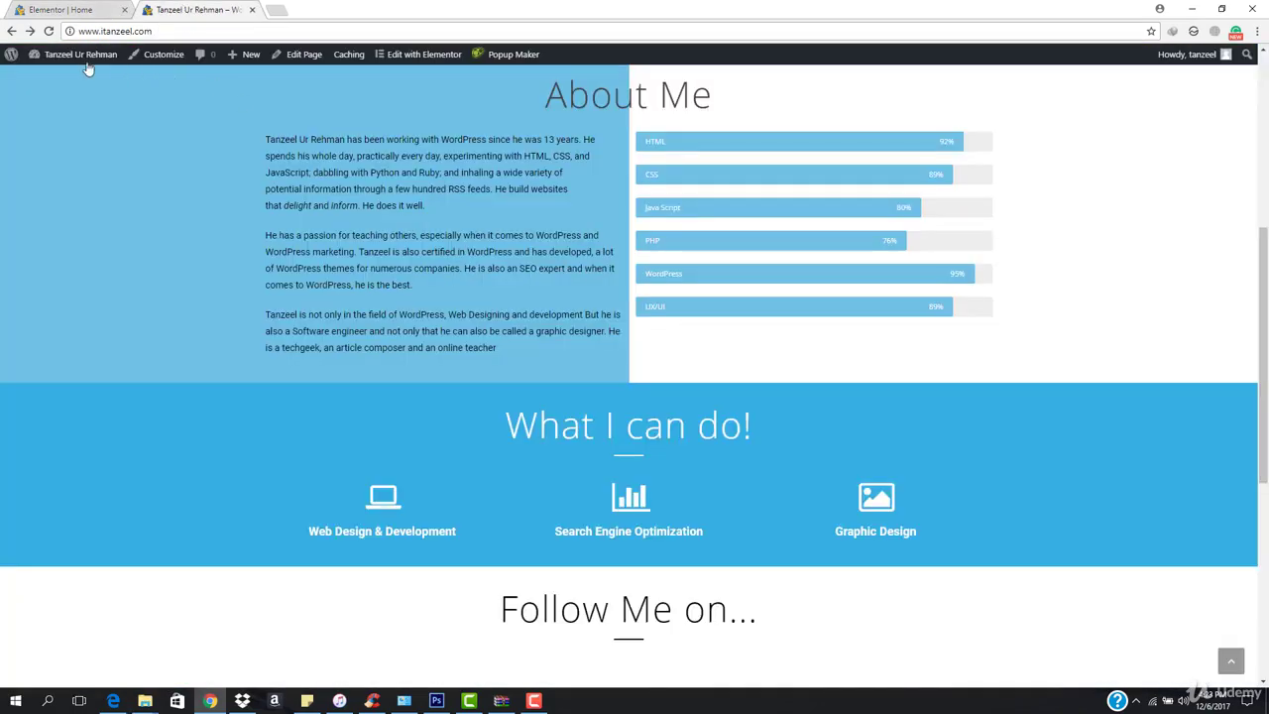
pyautogui.moveTo(85, 59)
pyautogui.click(44, 130)
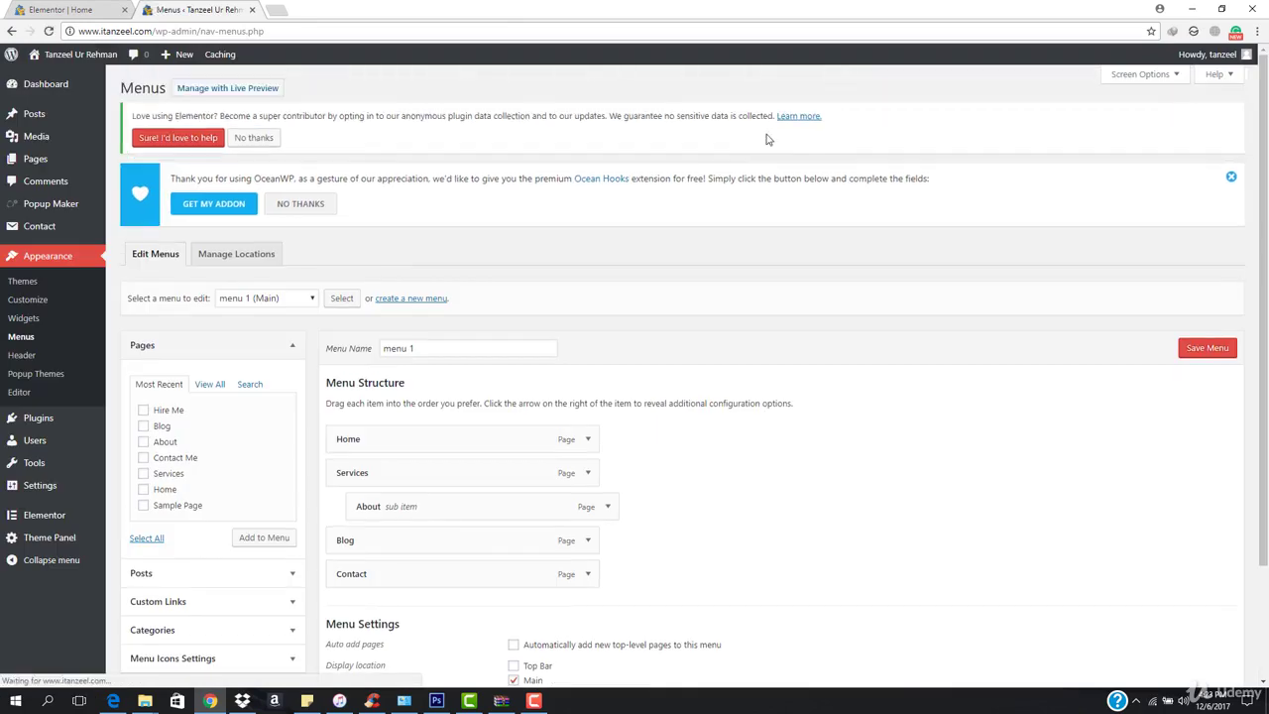
# - Remove the Services and About page items from menu 1
pyautogui.scroll(-2, 419, 352)
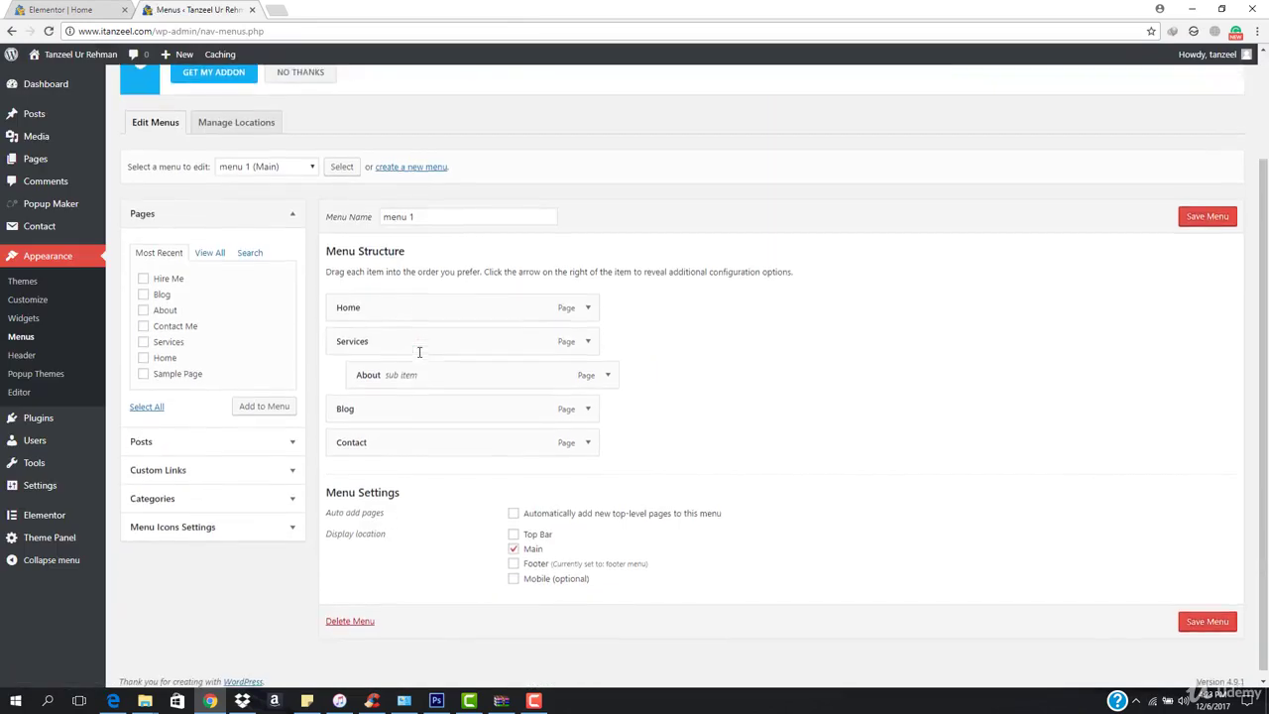
pyautogui.click(589, 342)
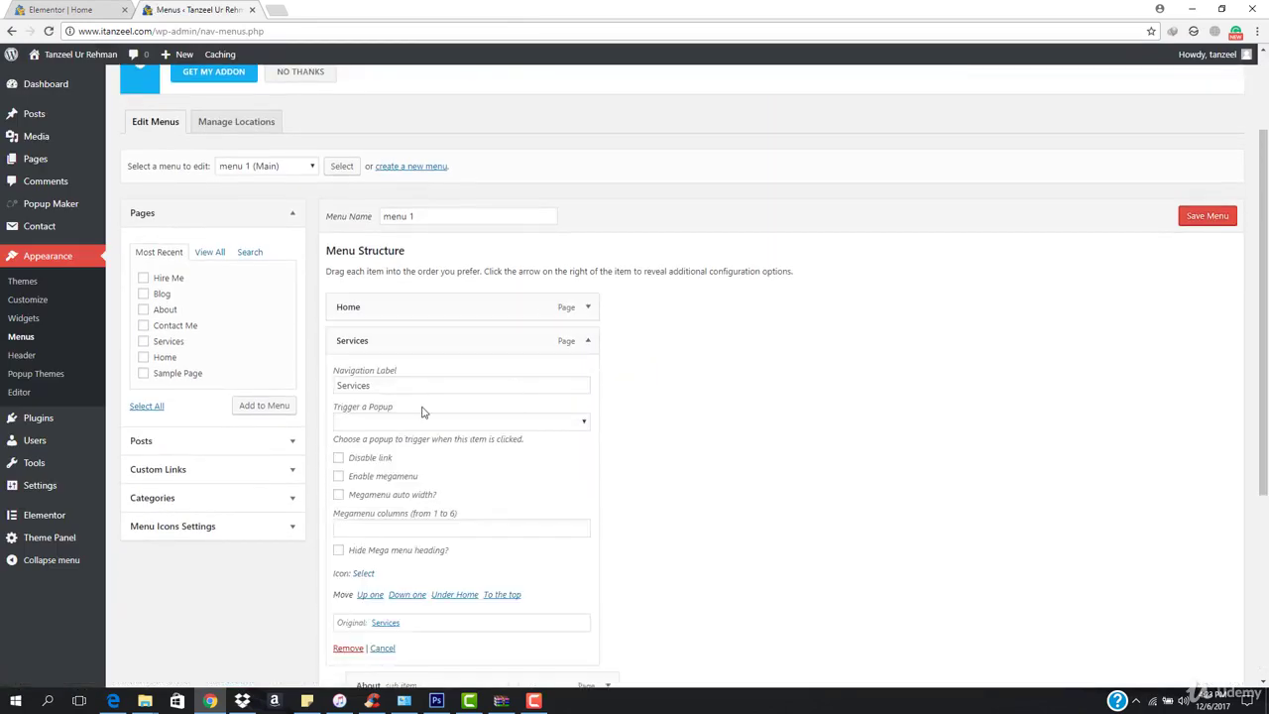
pyautogui.scroll(-2, 453, 467)
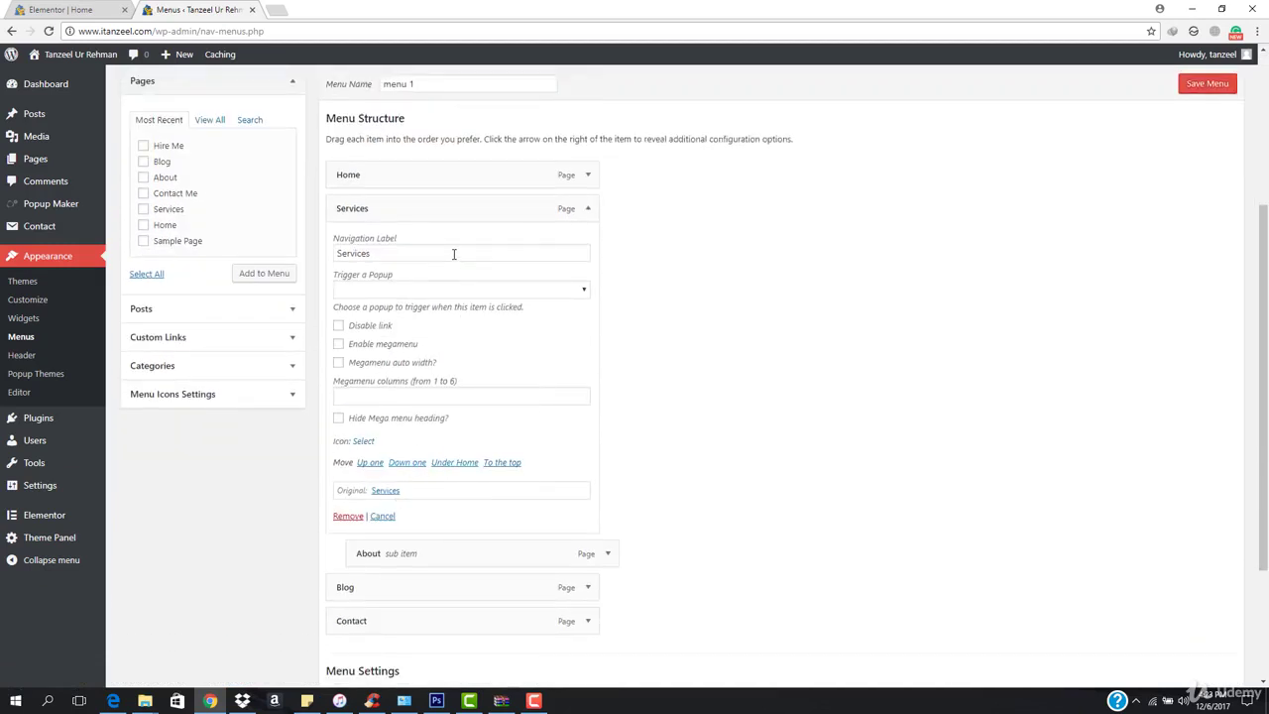
pyautogui.click(587, 208)
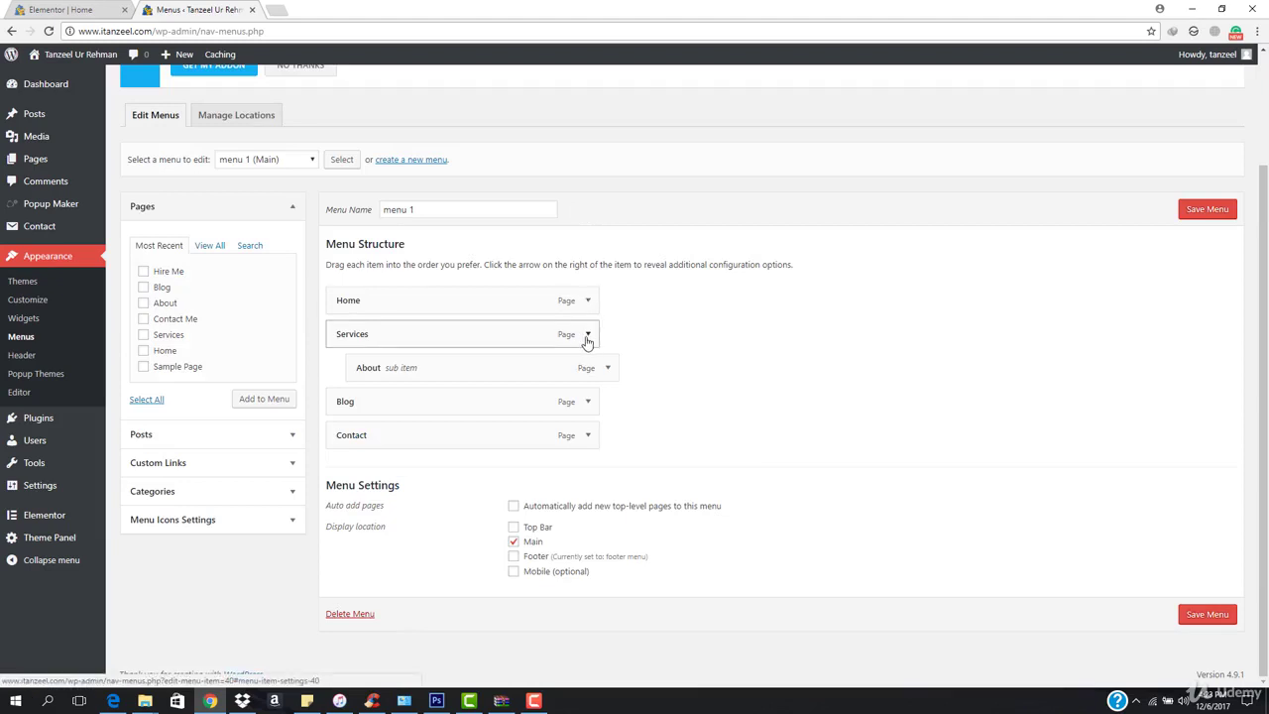
pyautogui.click(587, 336)
pyautogui.scroll(-1, 585, 343)
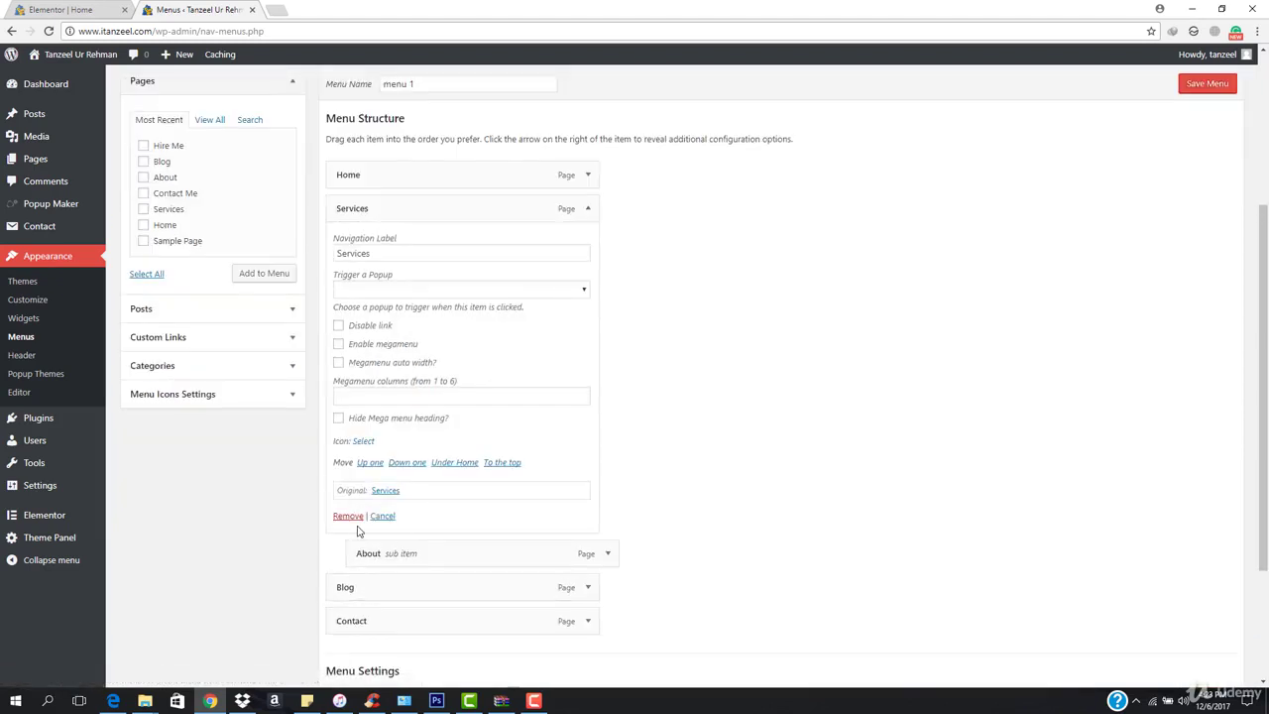
pyautogui.click(355, 519)
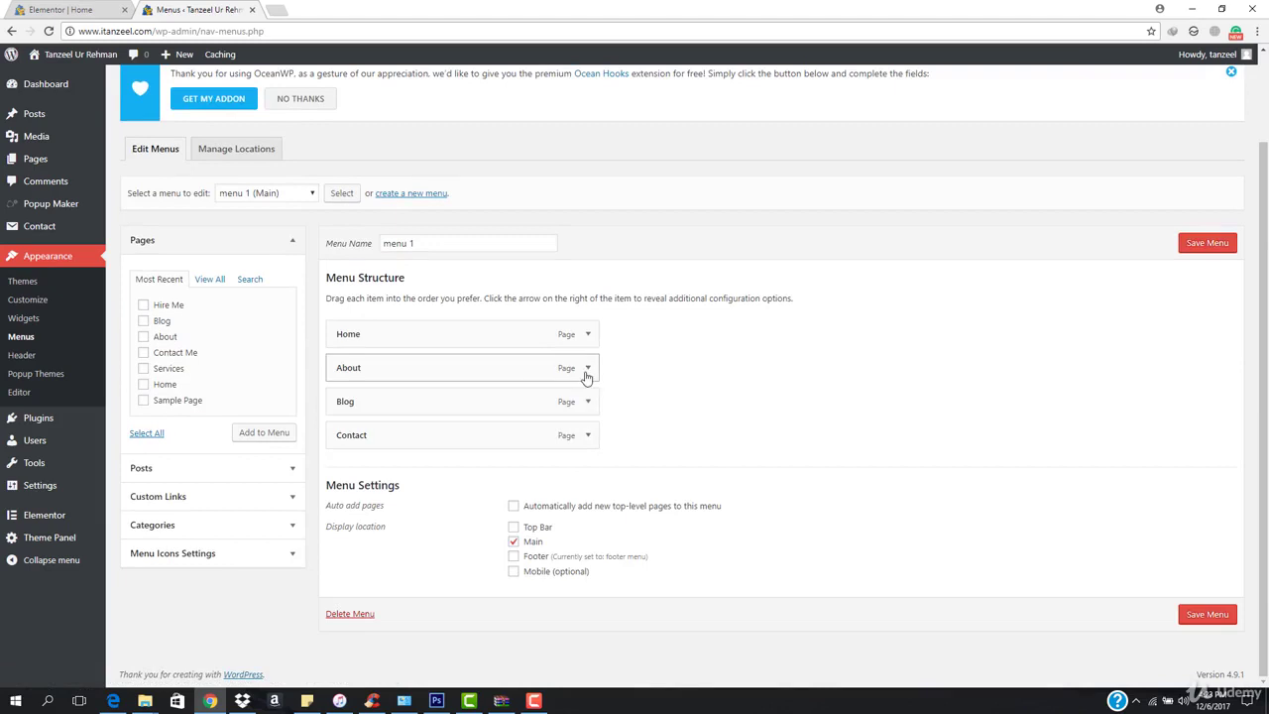
pyautogui.click(586, 373)
pyautogui.scroll(-2, 437, 424)
pyautogui.click(343, 515)
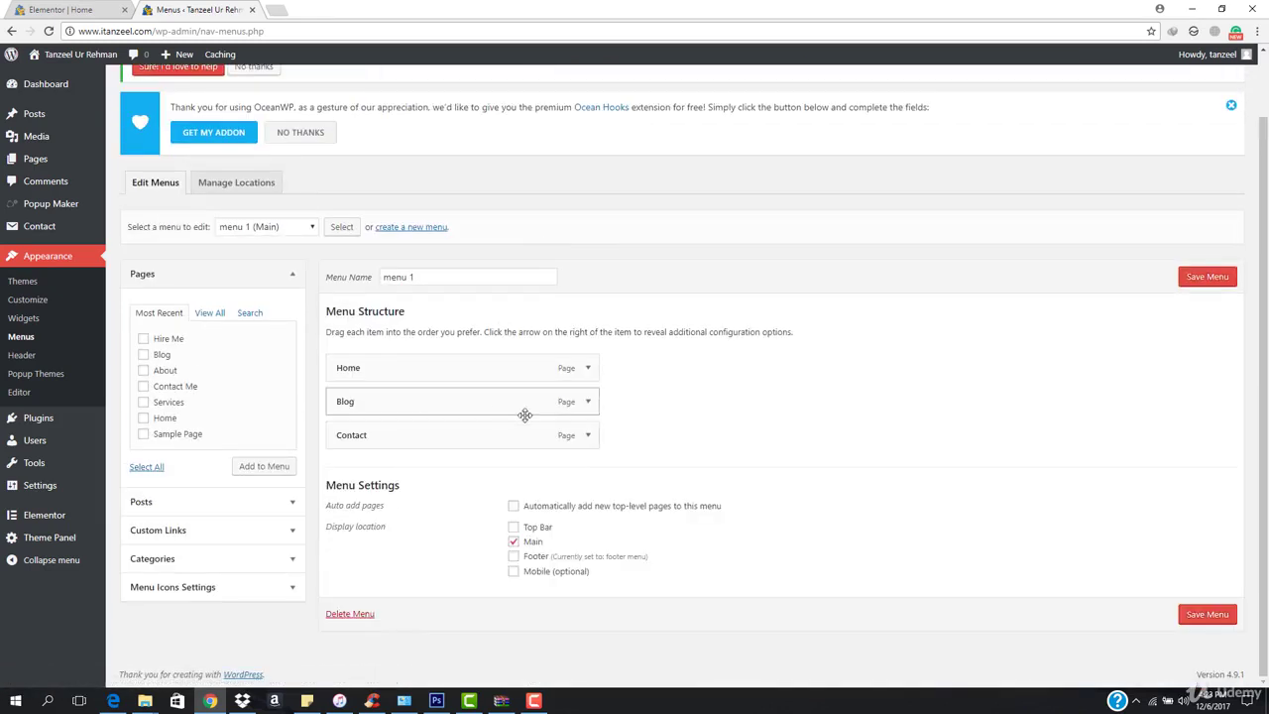
# - Remove the Blog and Contact page items from menu 1, keeping only Home
pyautogui.click(586, 407)
pyautogui.scroll(-2, 452, 473)
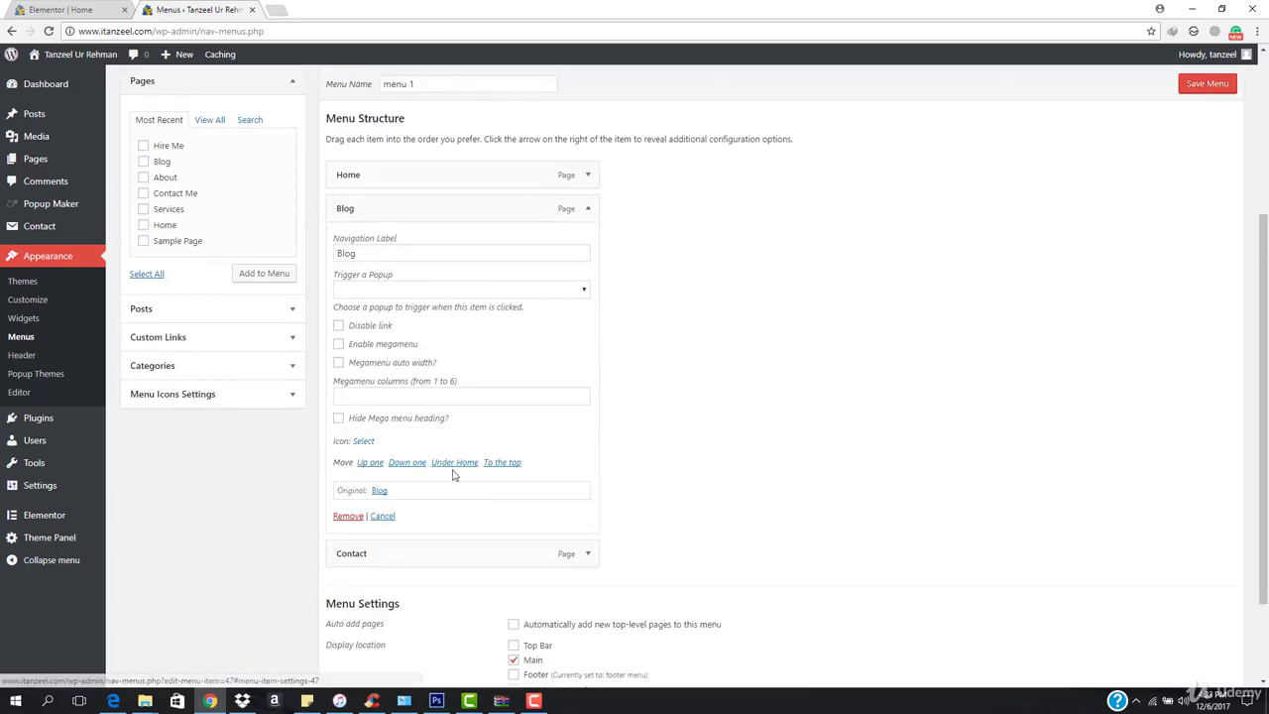
pyautogui.click(348, 516)
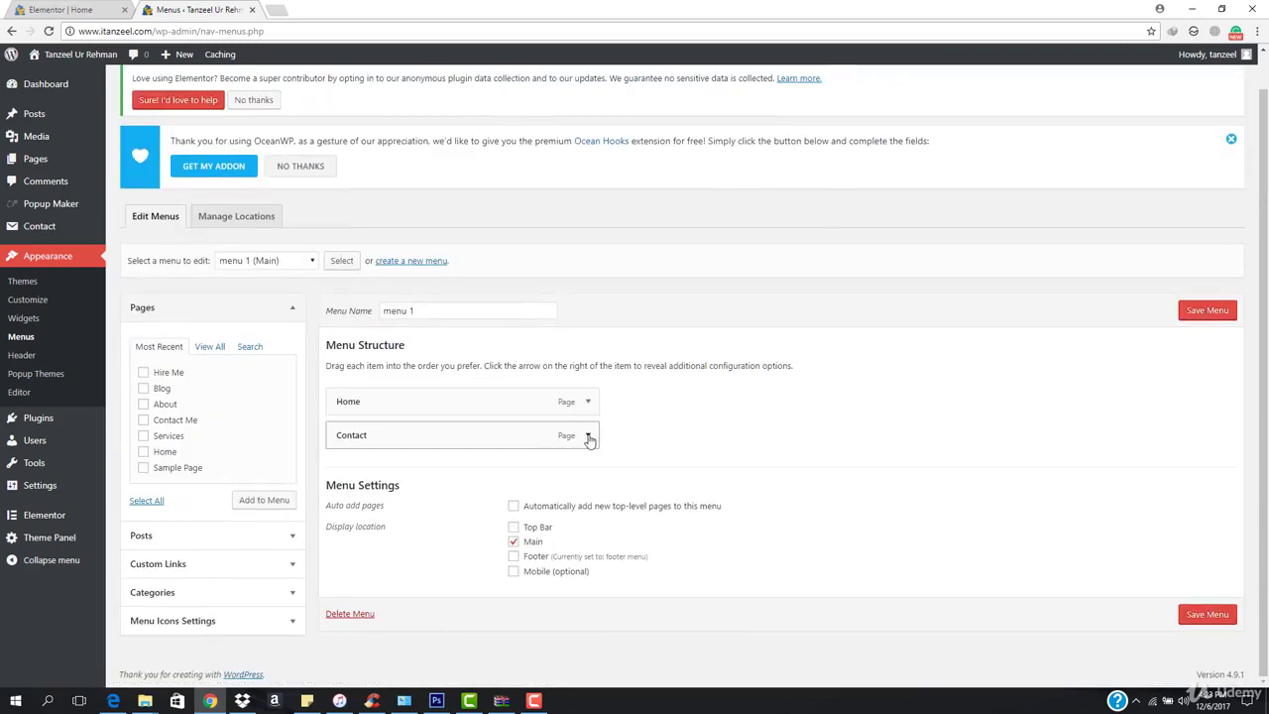
pyautogui.click(587, 437)
pyautogui.scroll(-2, 412, 494)
pyautogui.click(342, 515)
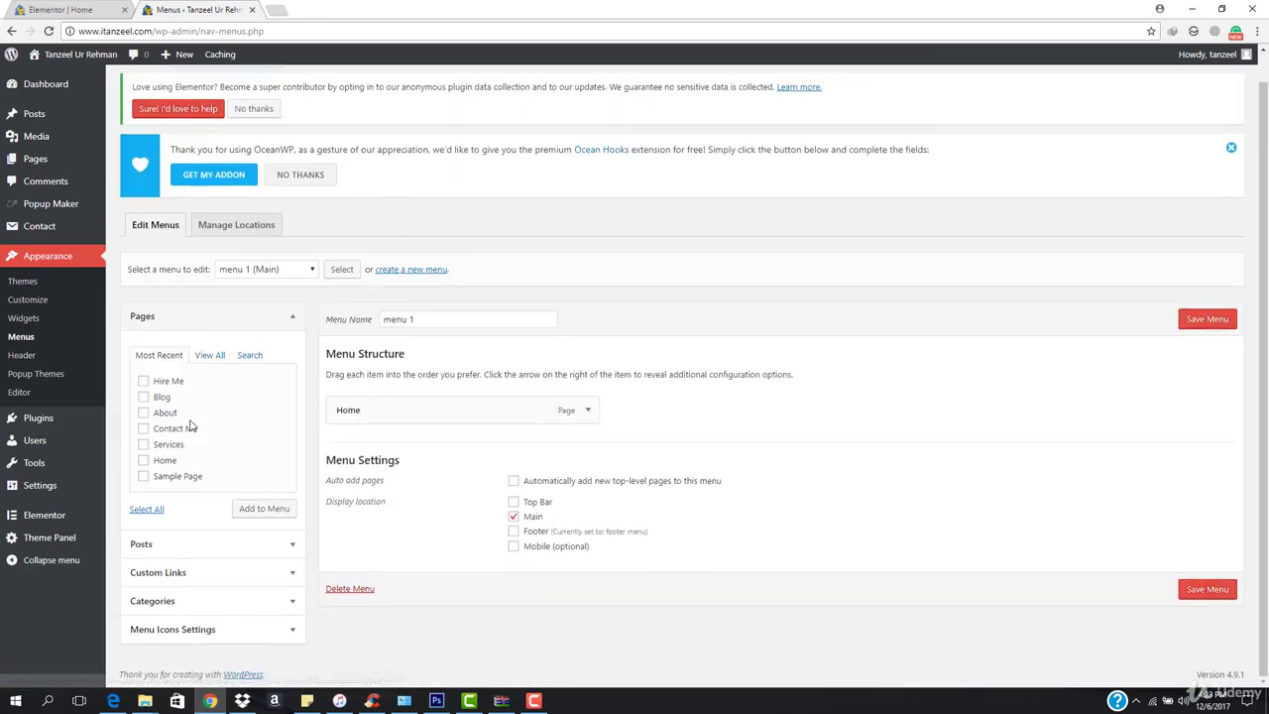
# - Add a custom link to the menu with URL #services and link text Services
pyautogui.click(186, 572)
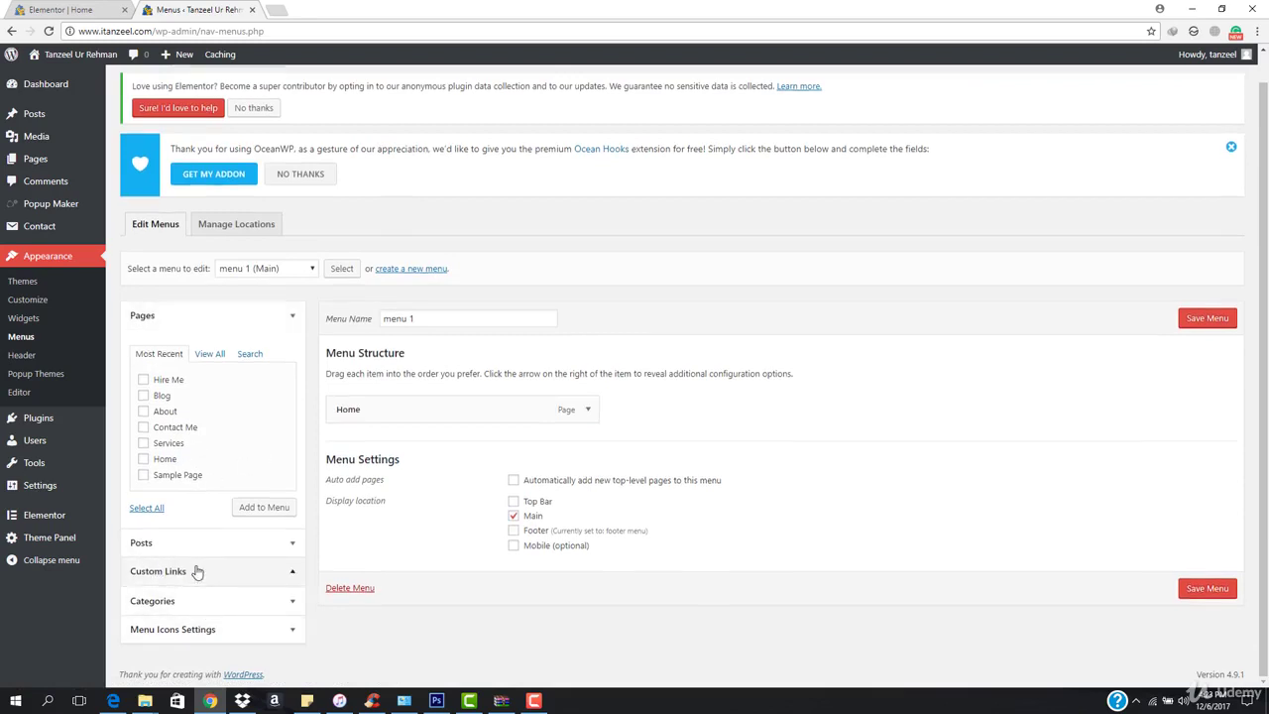
pyautogui.tripleClick(239, 445)
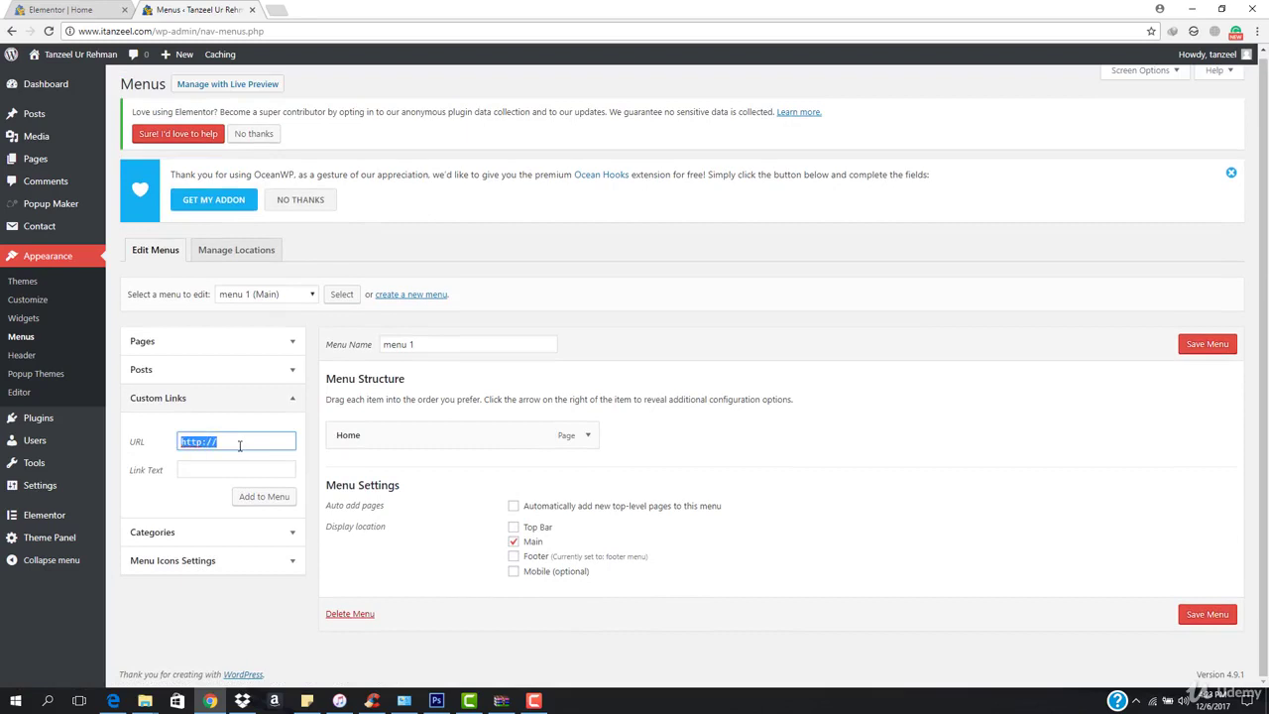
pyautogui.write('#services')
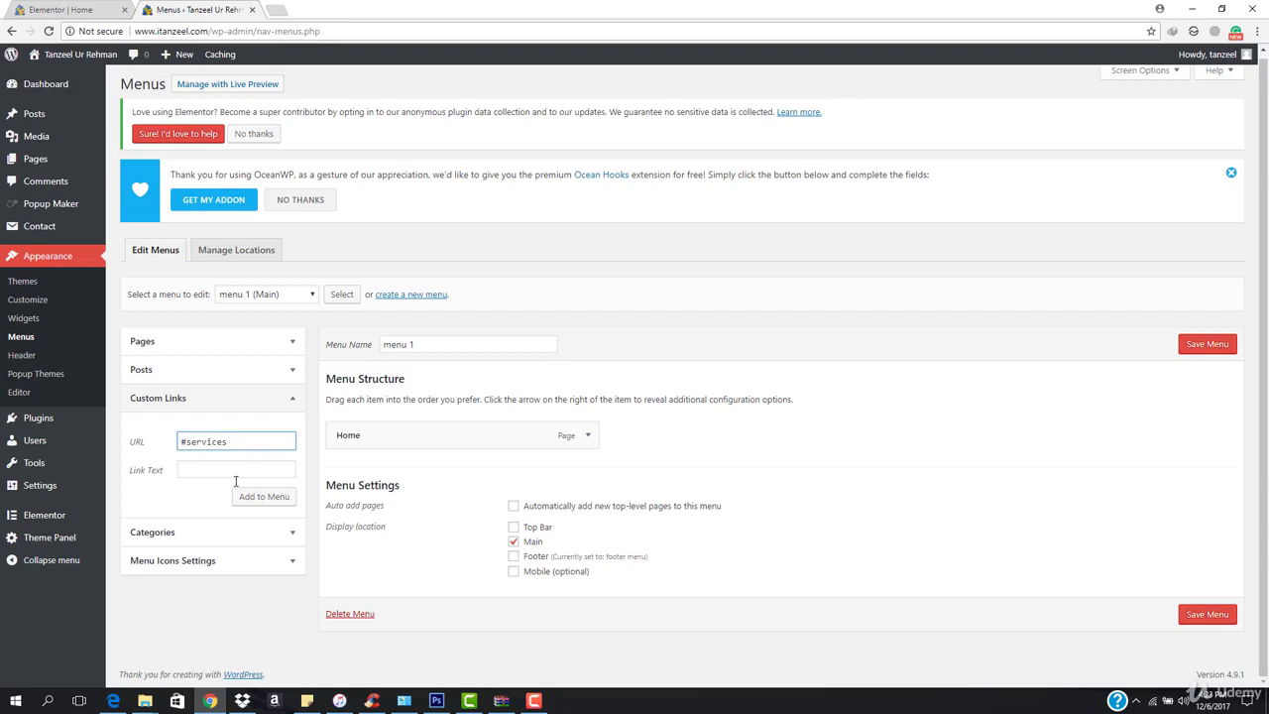
pyautogui.click(246, 469)
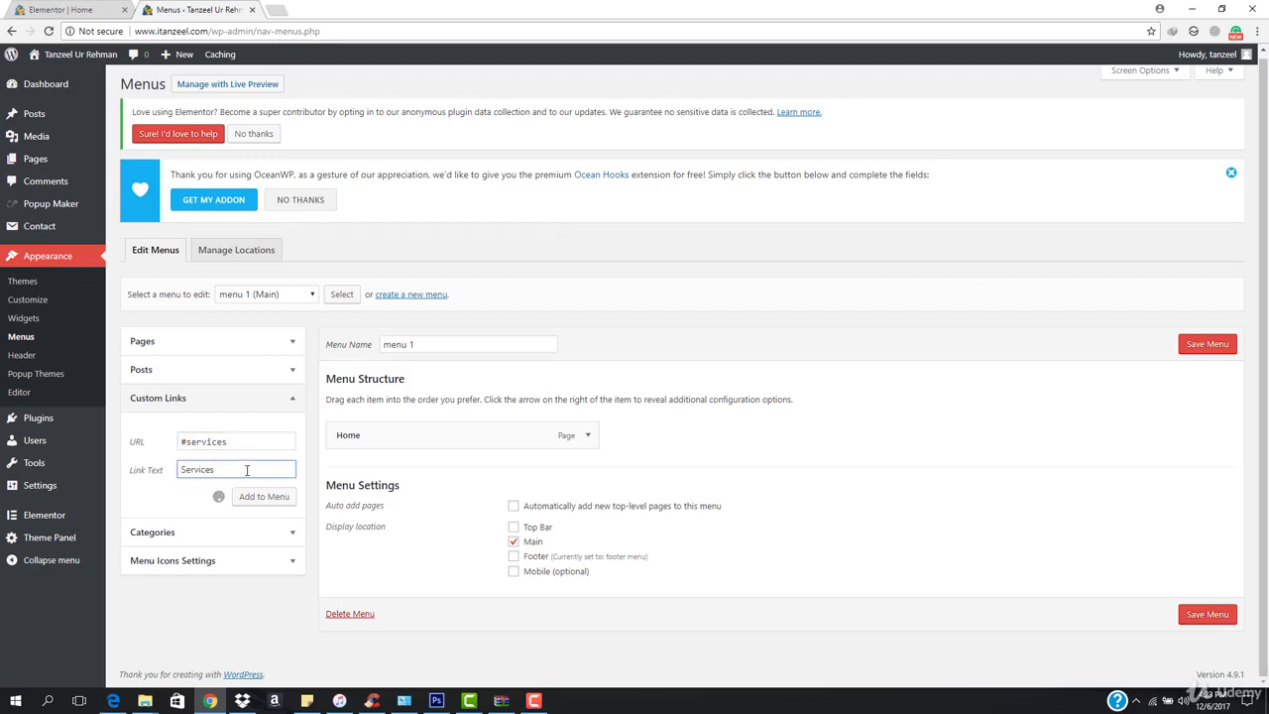
# - Add a custom link to the menu with URL #about and link text About
pyautogui.click(256, 408)
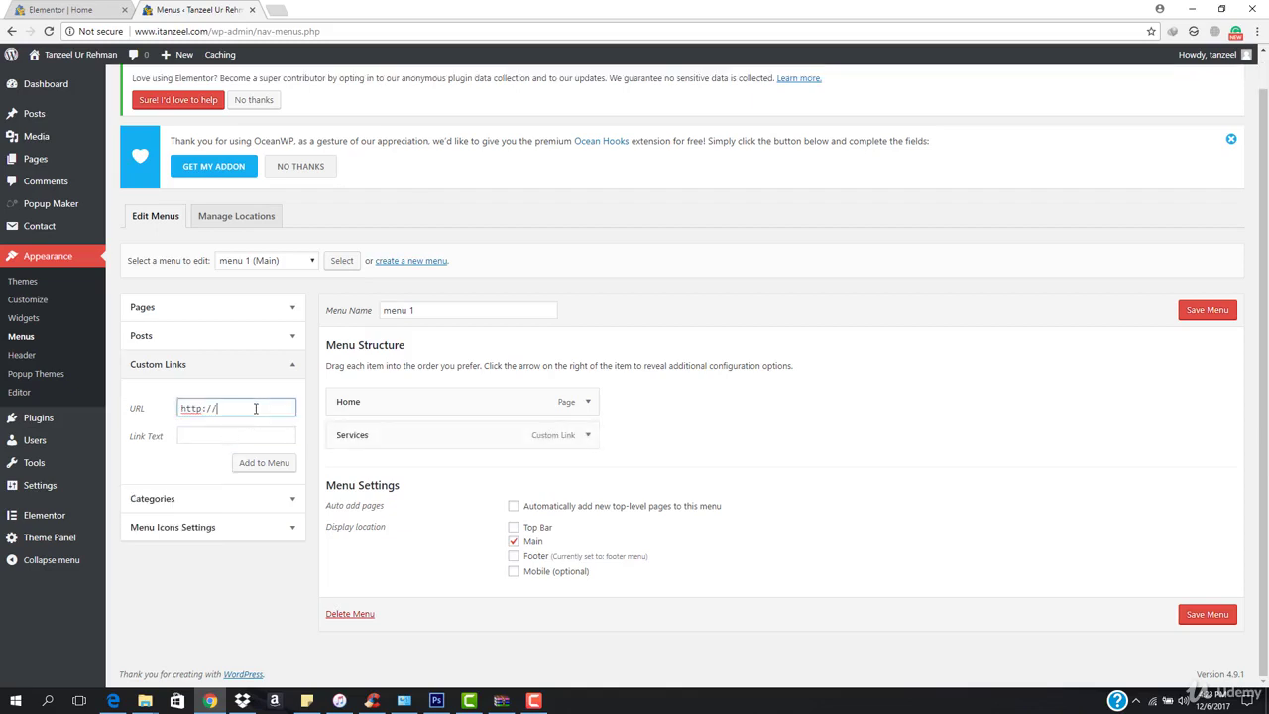
pyautogui.hotkey('ctrl', 'a')
pyautogui.write('About')
pyautogui.hotkey('ctrl', 'a')
pyautogui.write('#')
pyautogui.press('Tab')
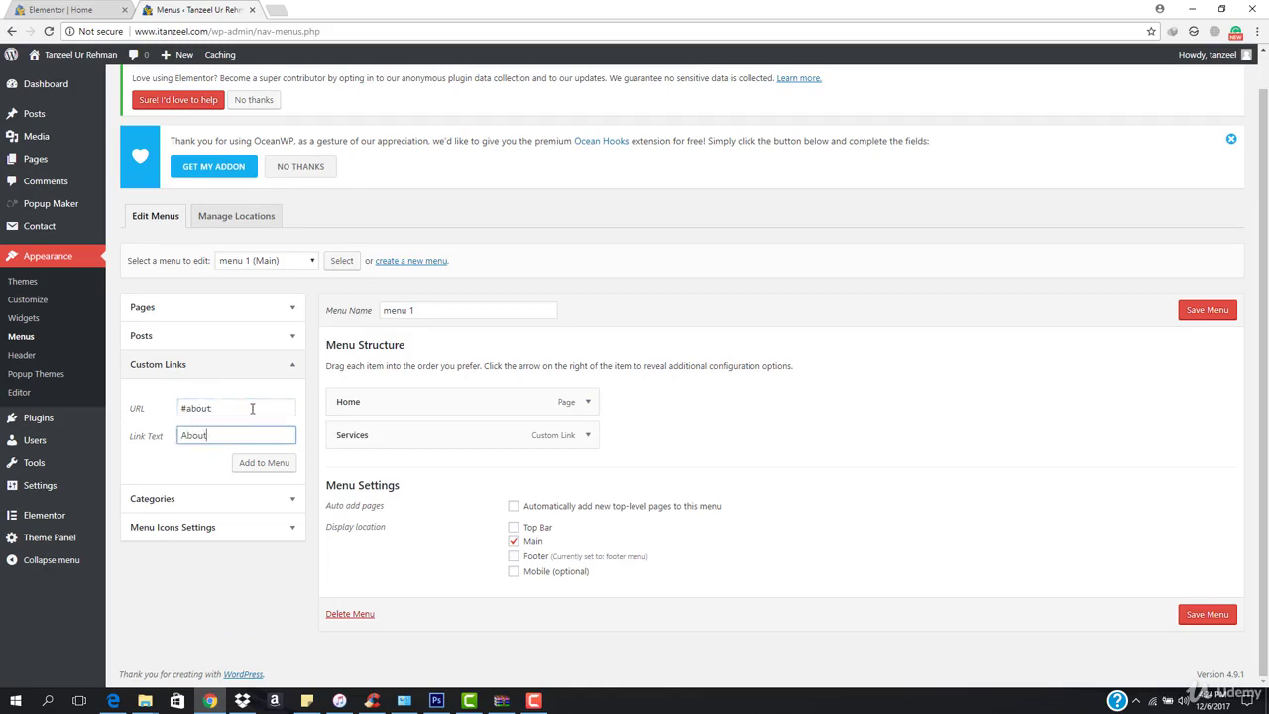
pyautogui.click(266, 463)
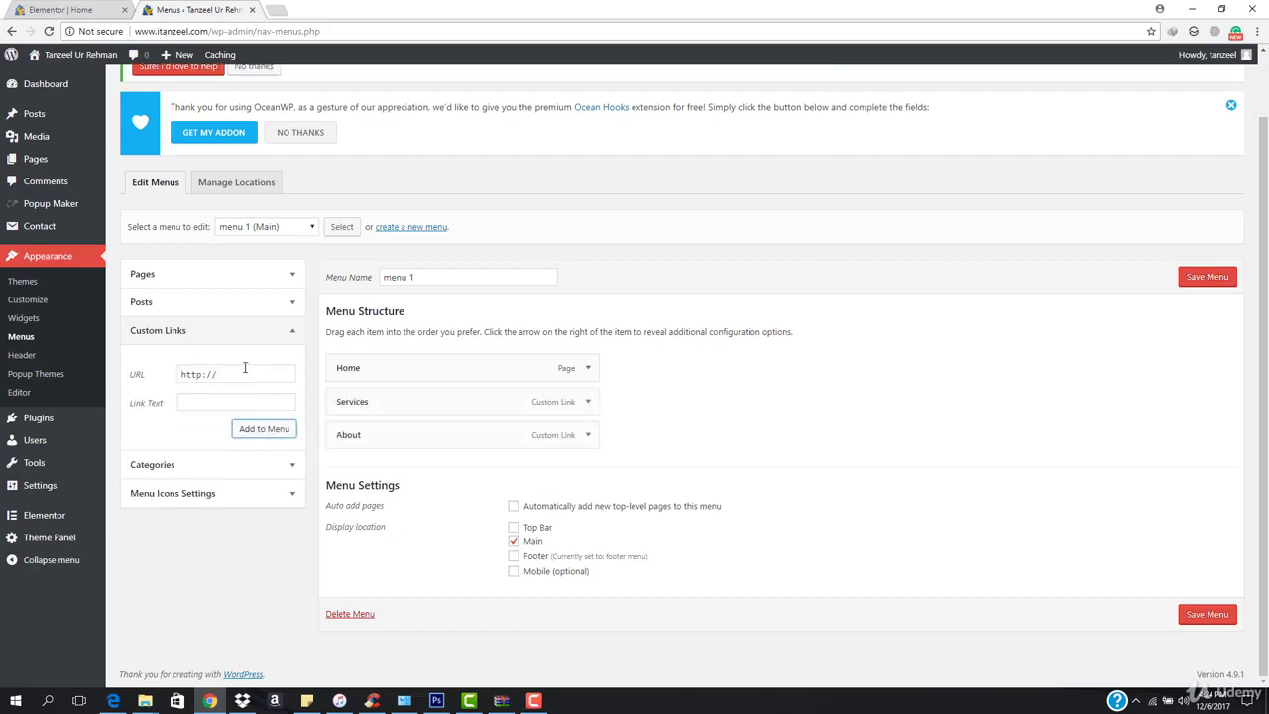
# - Add a custom link to the menu with URL #follow and link text "Find us on"
pyautogui.click(245, 374)
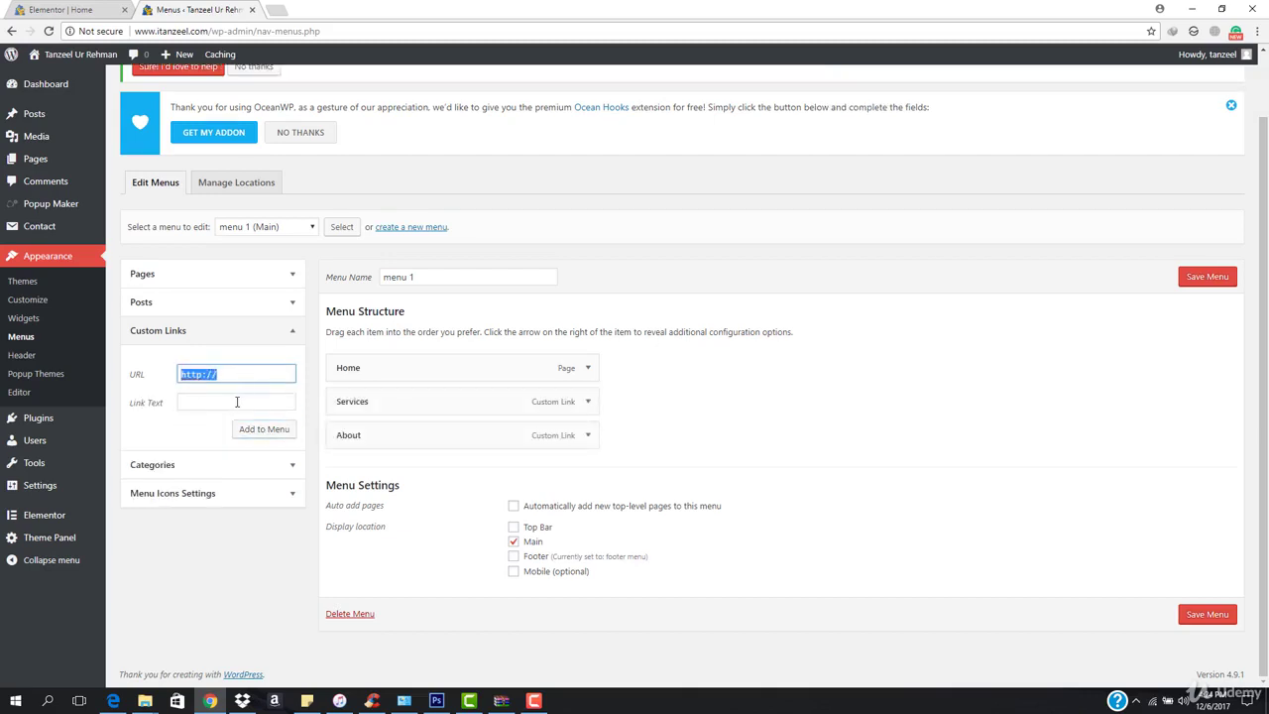
pyautogui.click(237, 401)
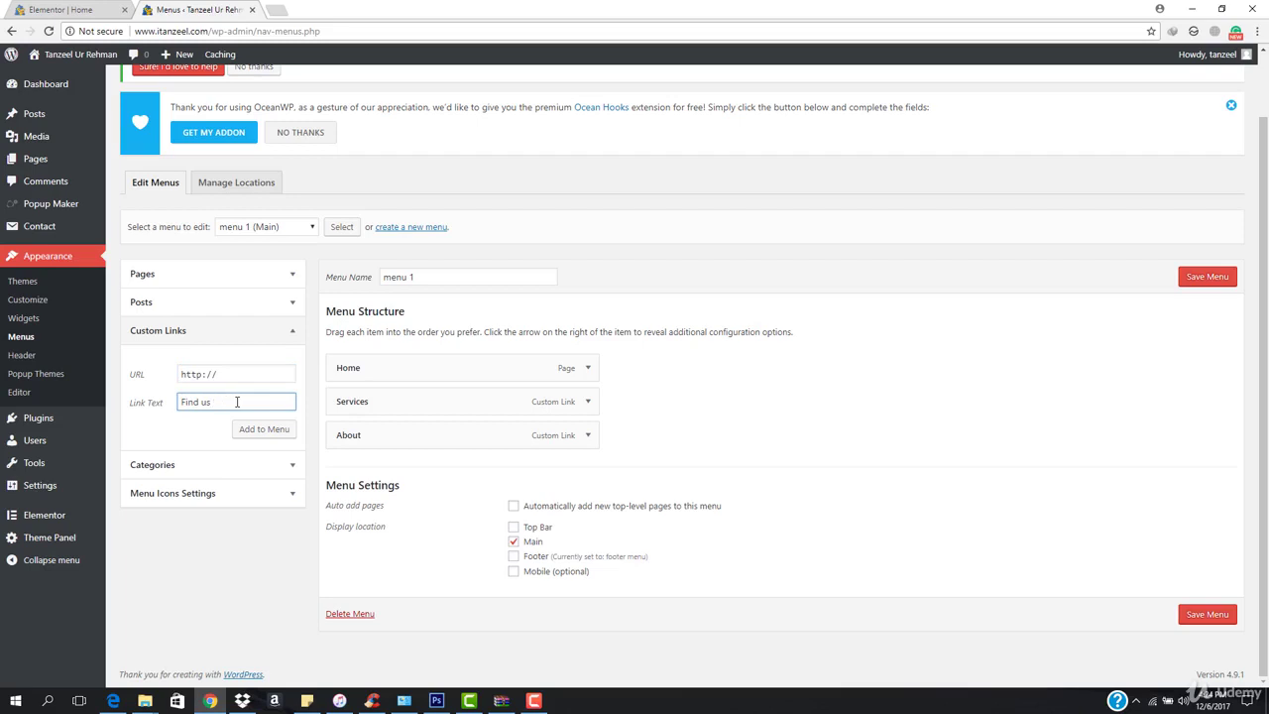
pyautogui.click(246, 374)
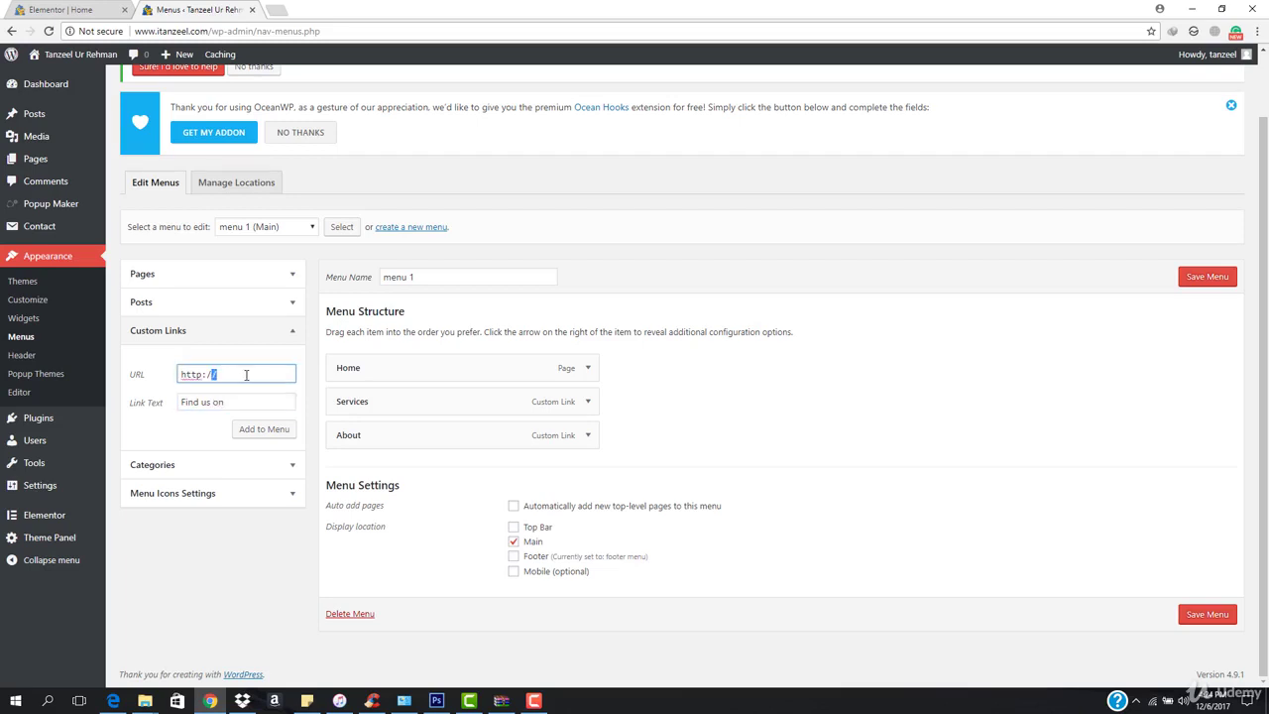
pyautogui.hotkey('ctrl', 'a')
pyautogui.write('#')
pyautogui.click(261, 433)
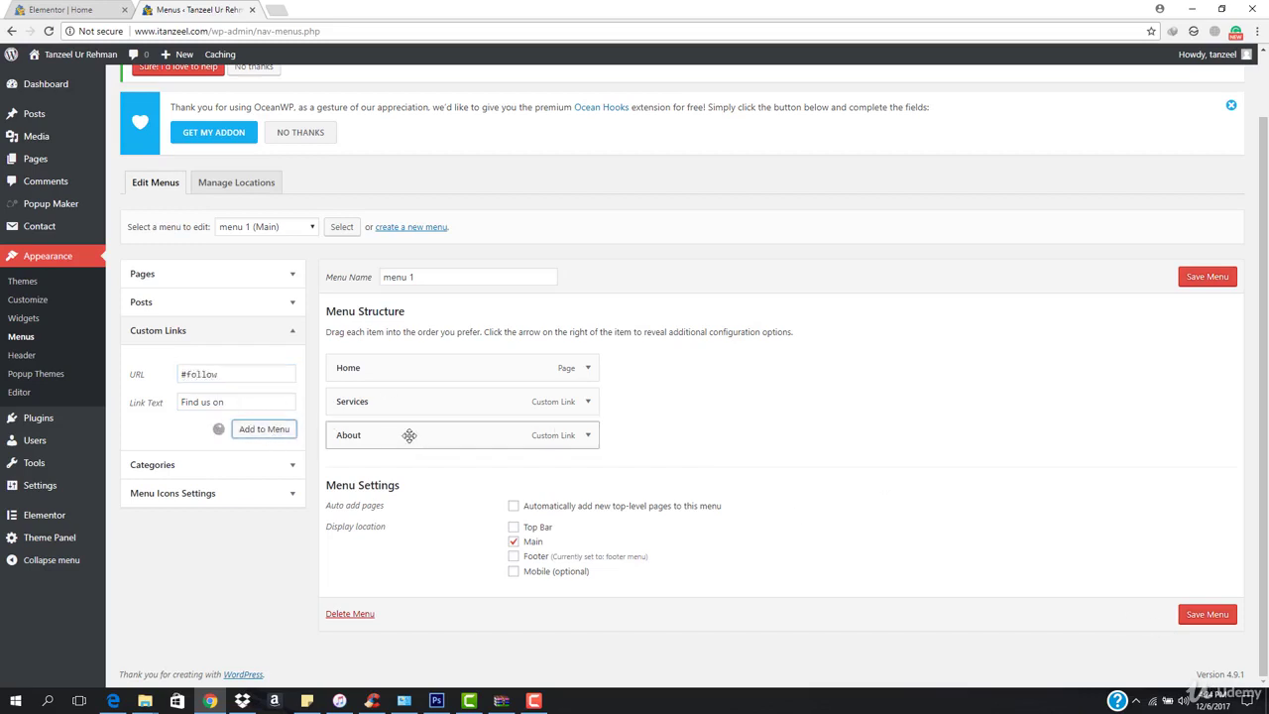
# - Reorder the menu so About comes before Services, and save menu 1
pyautogui.moveTo(405, 443); pyautogui.dragTo(367, 498)
pyautogui.scroll(-1, 576, 477)
pyautogui.click(1204, 653)
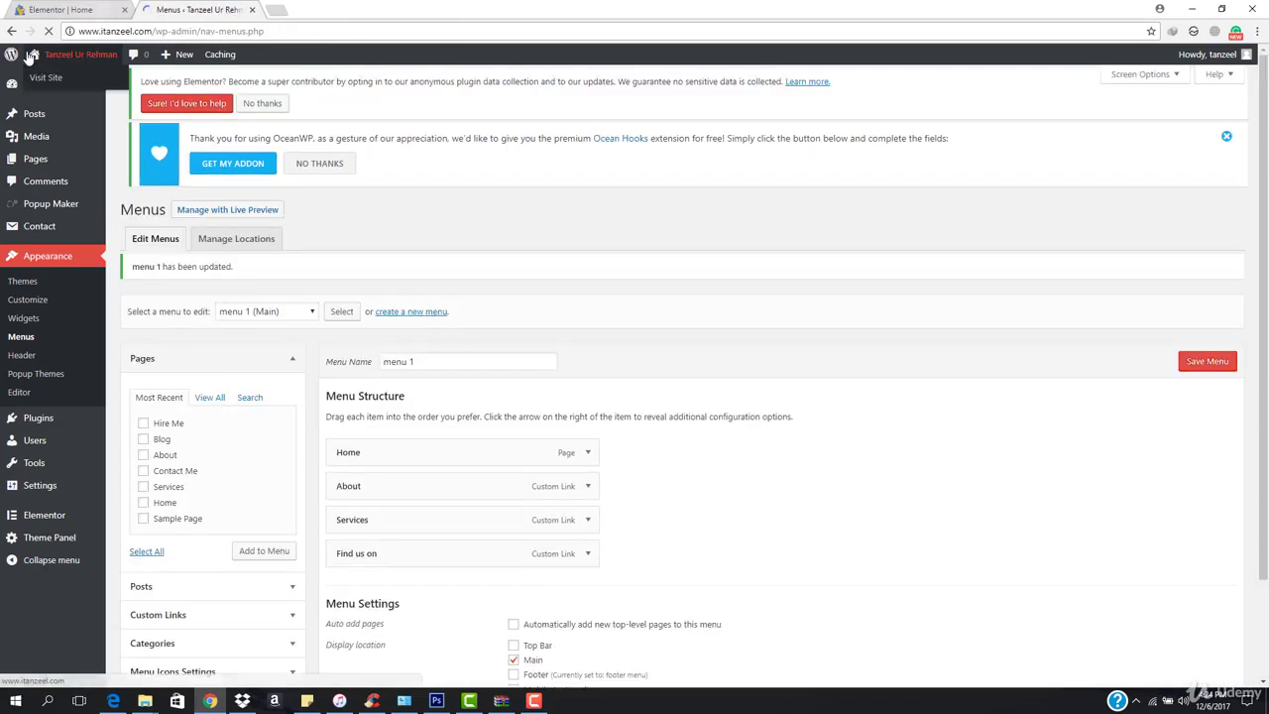
# - Visit the live home page and test the About, Services and "Find us on" menu links
pyautogui.click(96, 12)
pyautogui.click(195, 10)
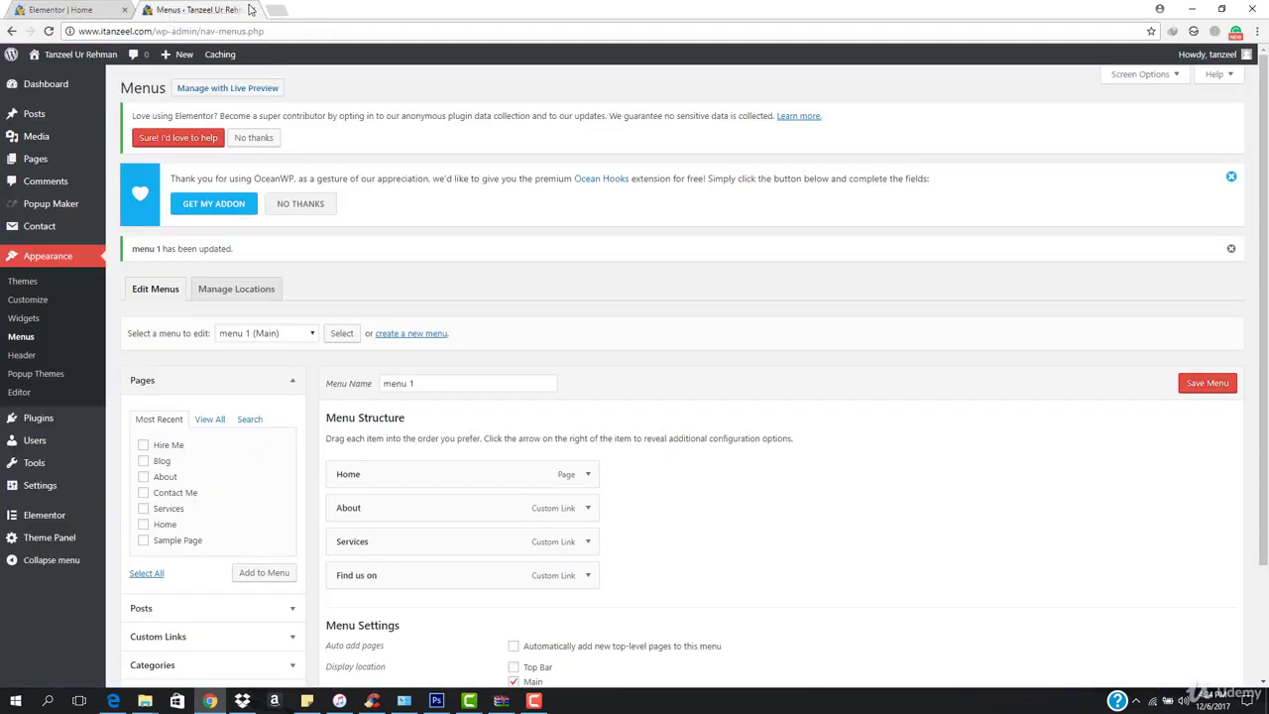
pyautogui.click(44, 81)
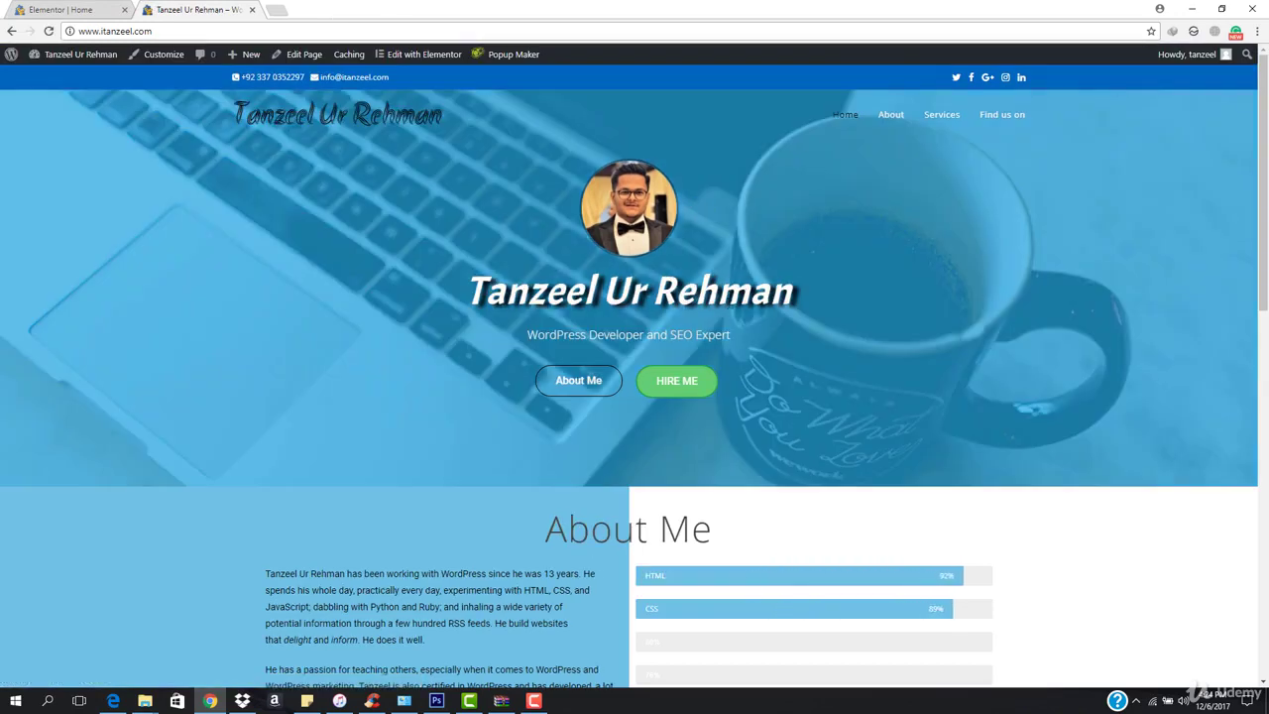
pyautogui.click(893, 119)
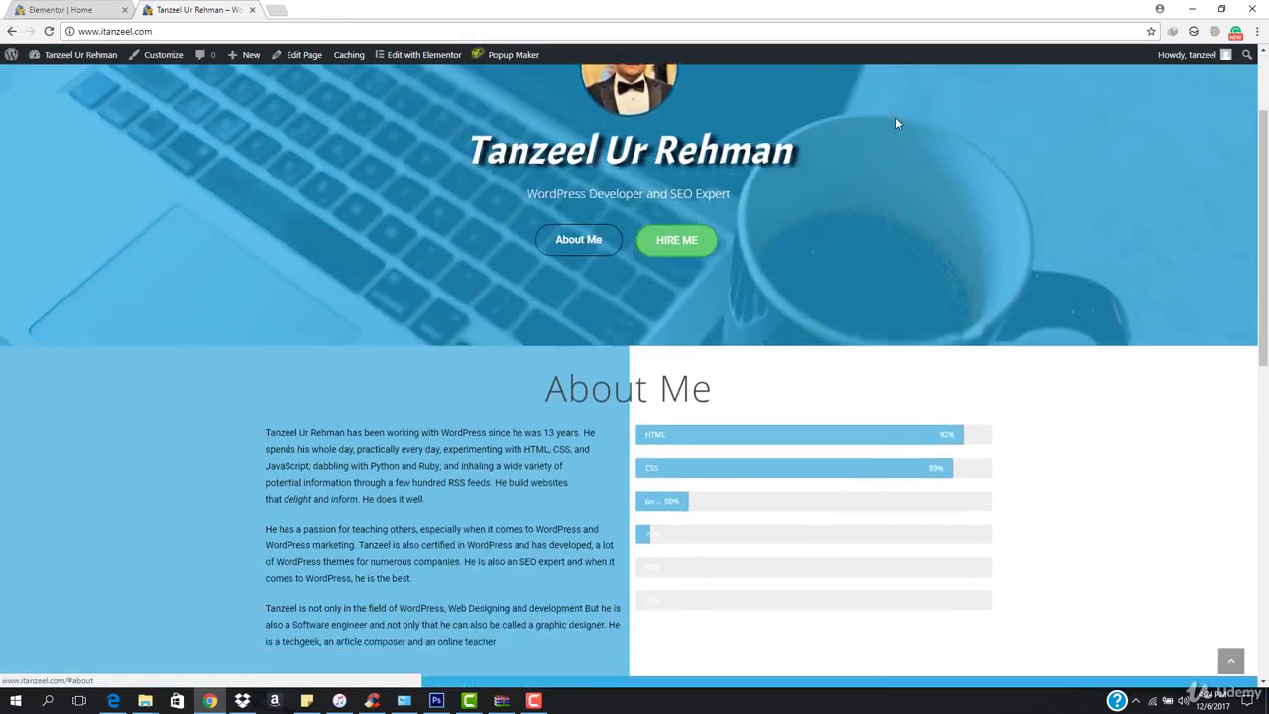
pyautogui.scroll(4, 723, 310)
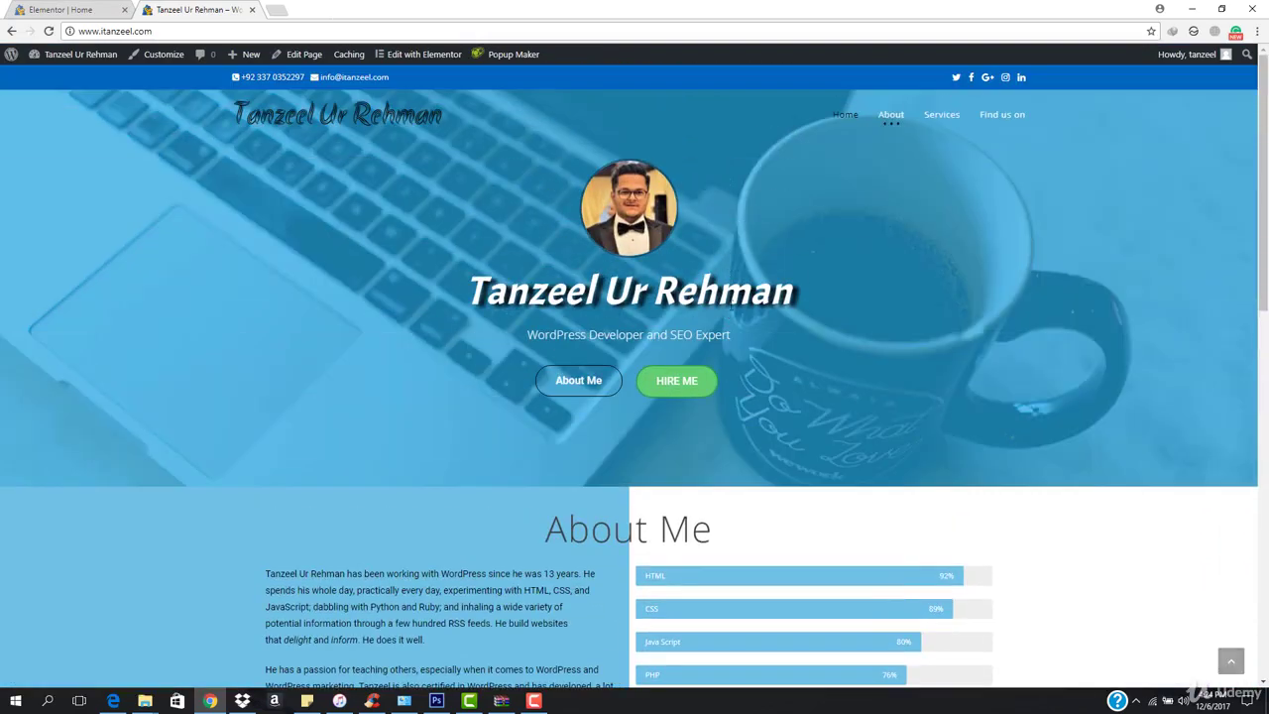
pyautogui.click(942, 118)
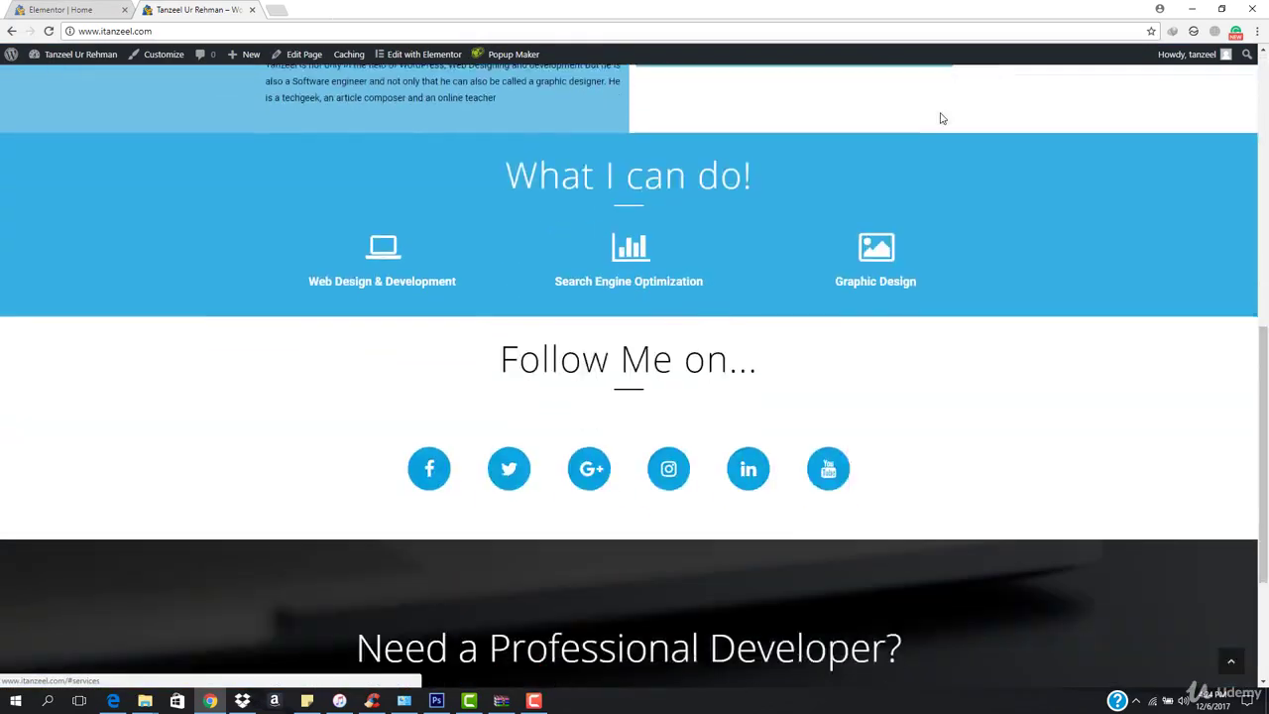
pyautogui.scroll(6, 793, 212)
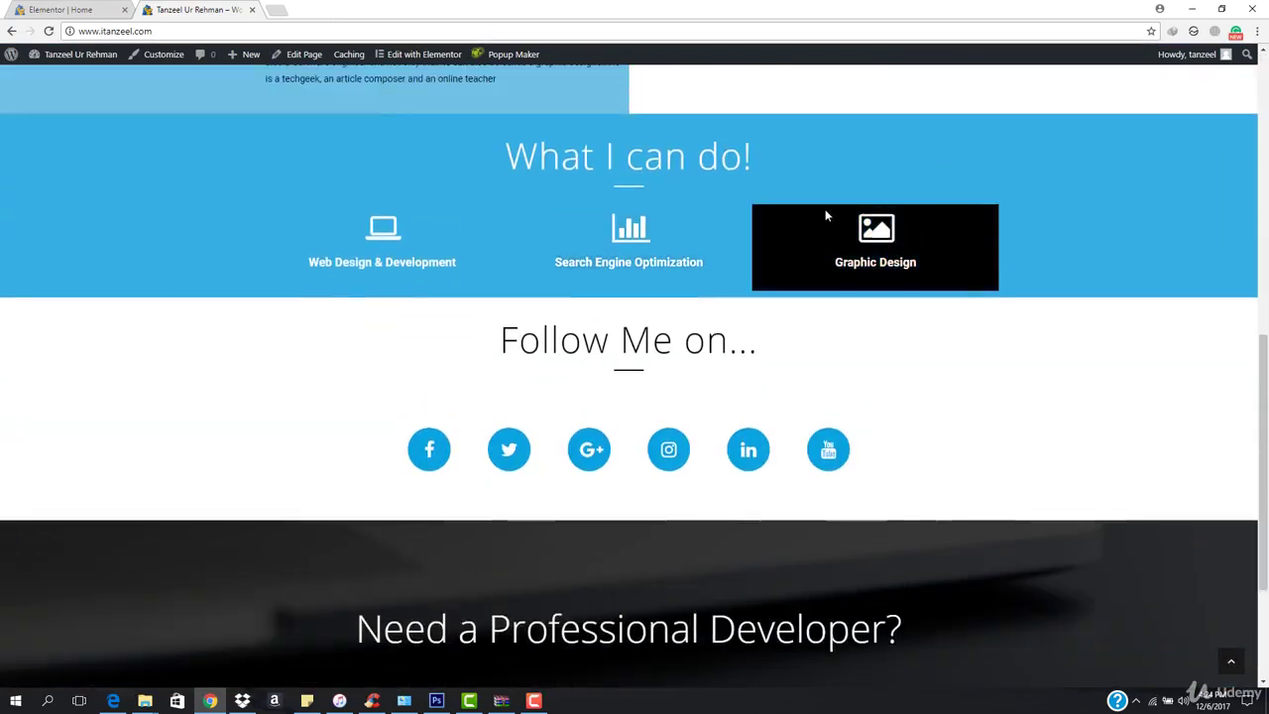
pyautogui.click(1001, 132)
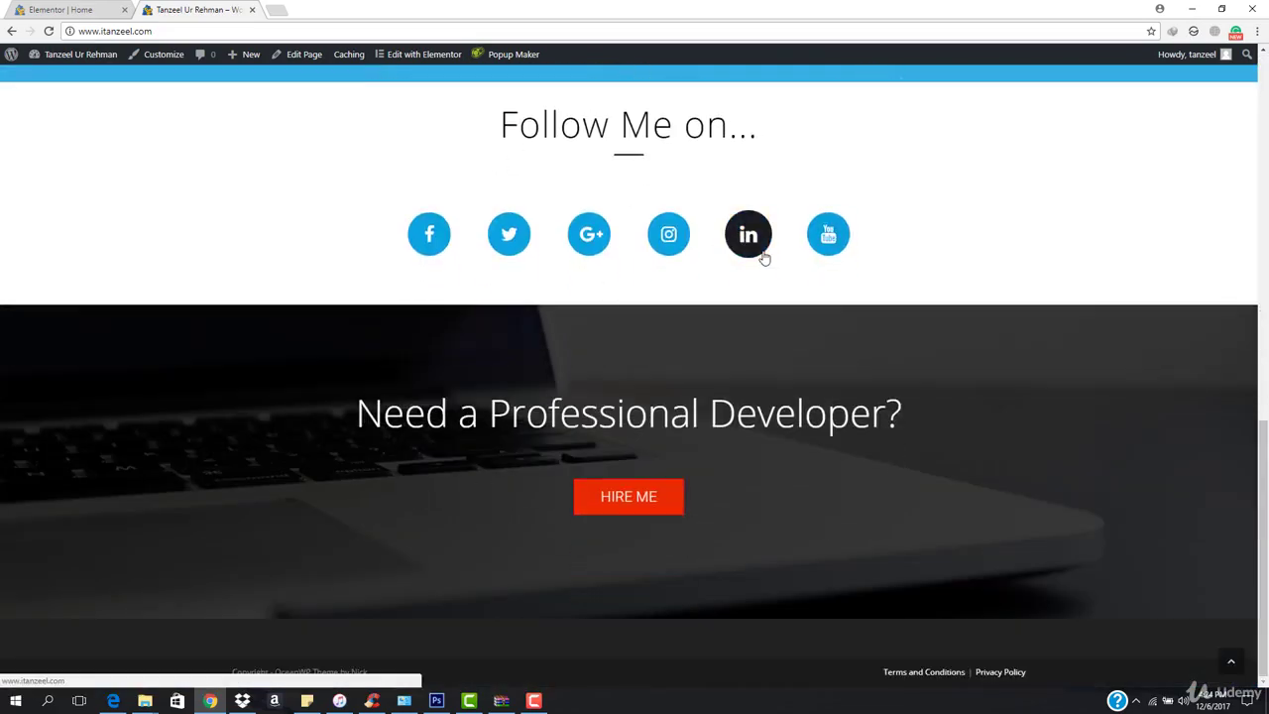
# - Shrink the browser window to phone width to check the home page header, and maximize the window again
pyautogui.scroll(1, 589, 493)
pyautogui.scroll(10, 587, 492)
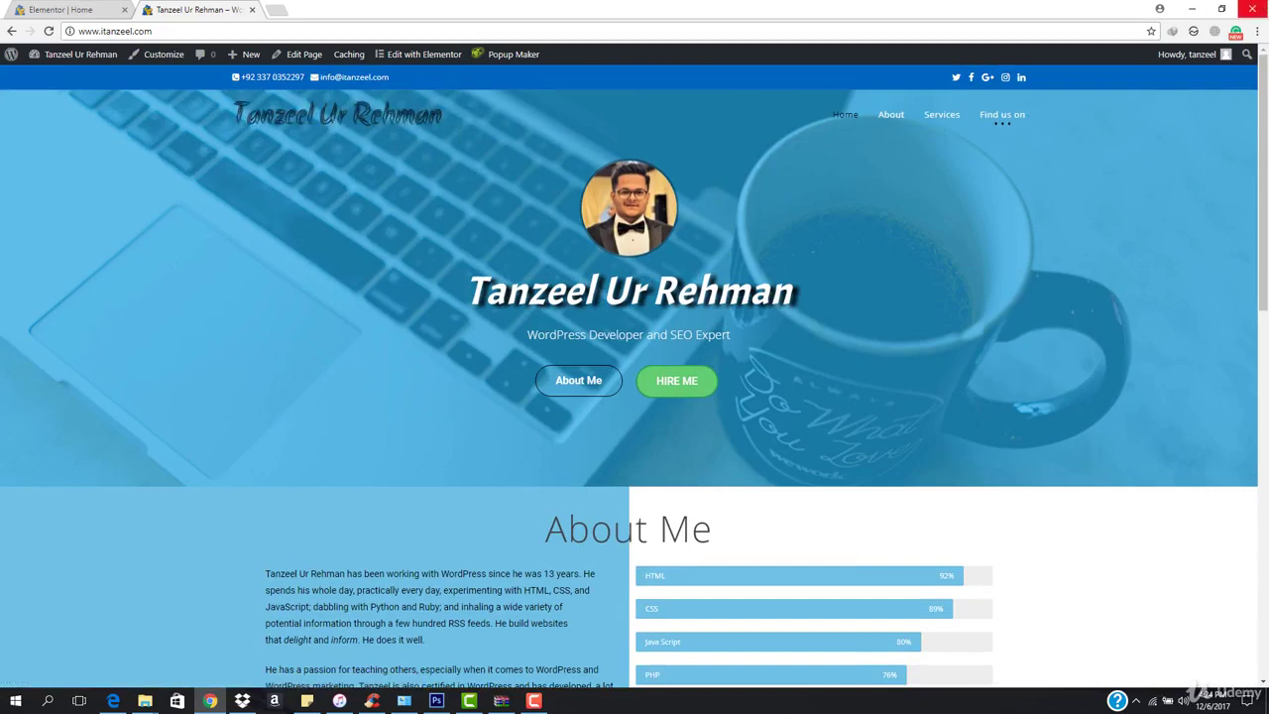
pyautogui.click(1220, 9)
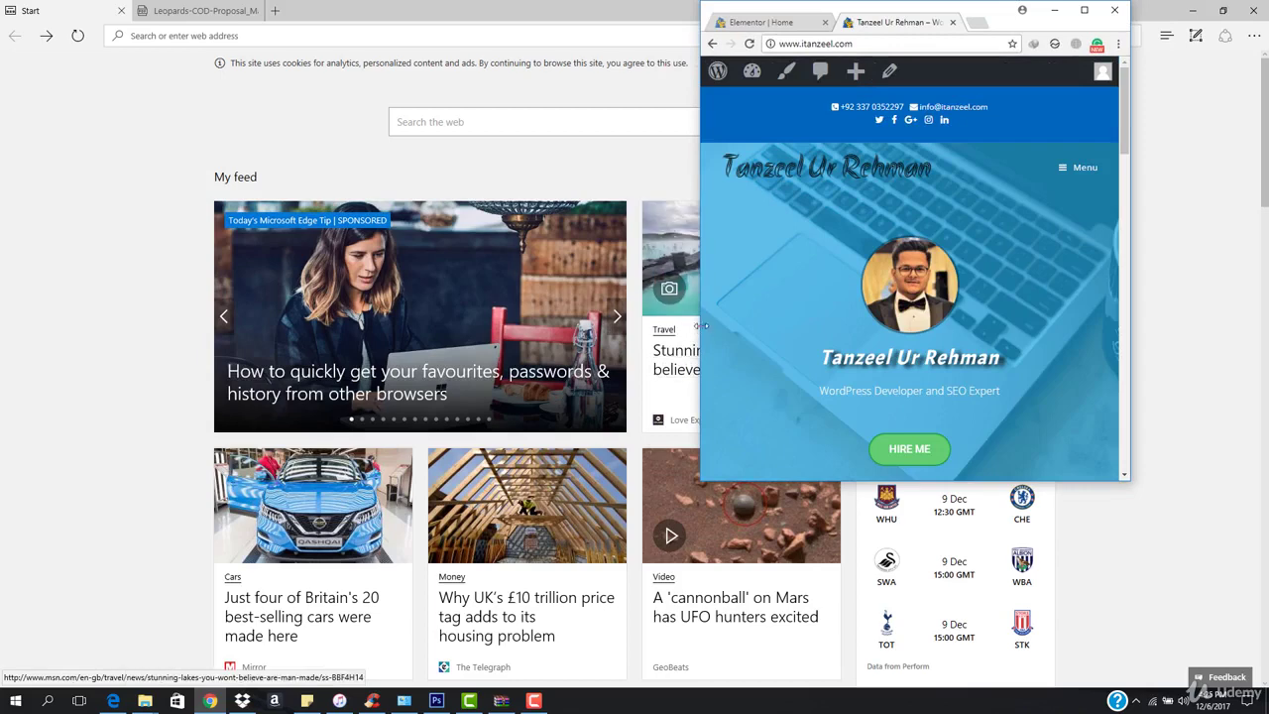
pyautogui.moveTo(700, 330); pyautogui.dragTo(936, 325)
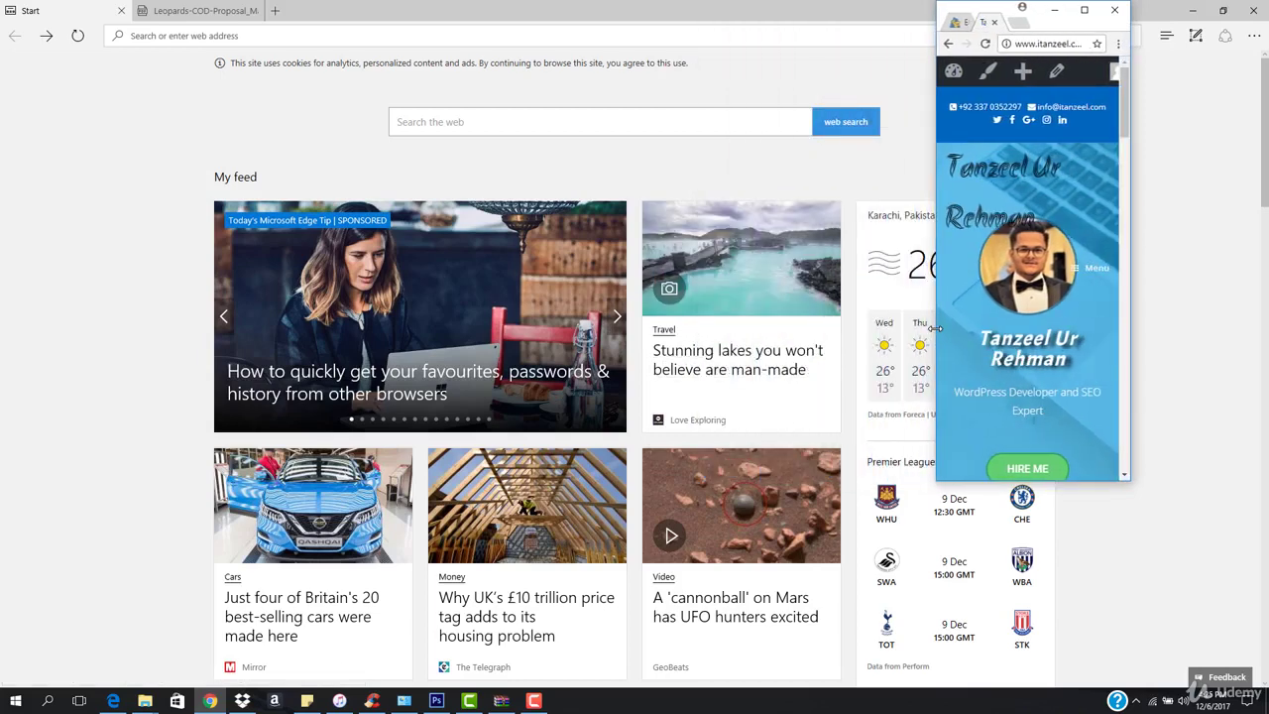
pyautogui.click(1084, 9)
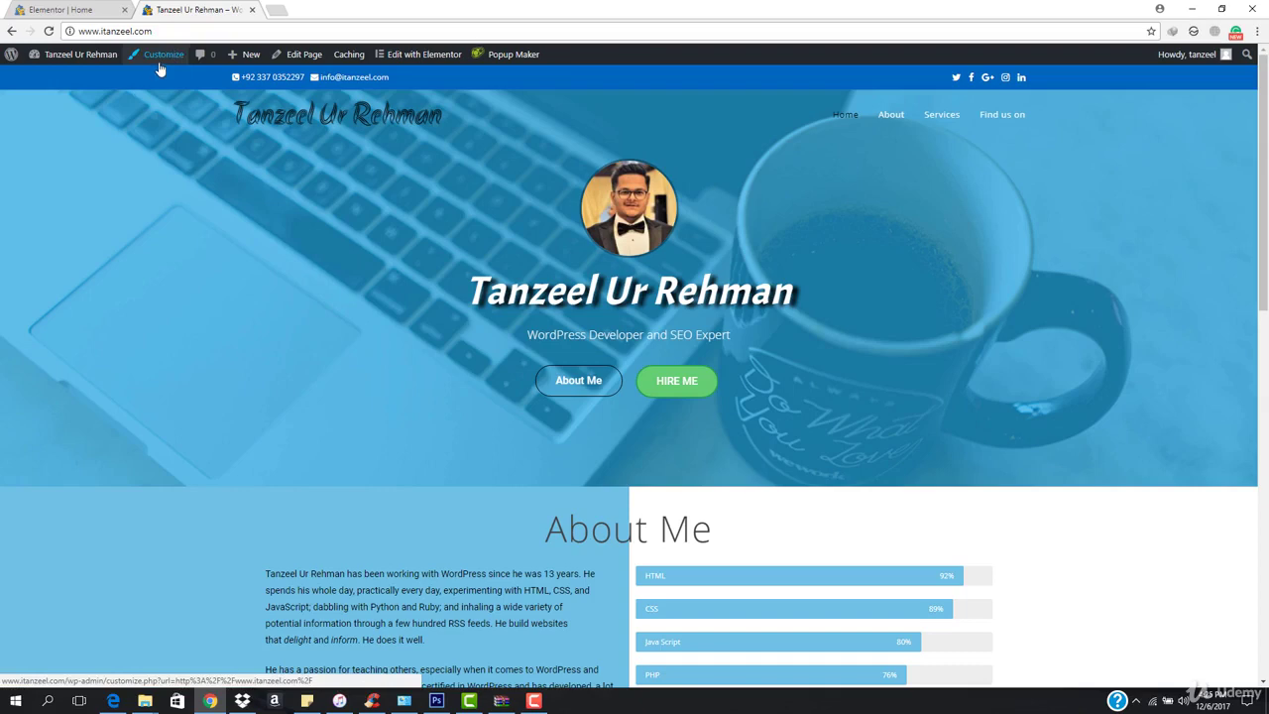
# - Close the Elementor tab and open the live home page in the Customizer
pyautogui.click(124, 9)
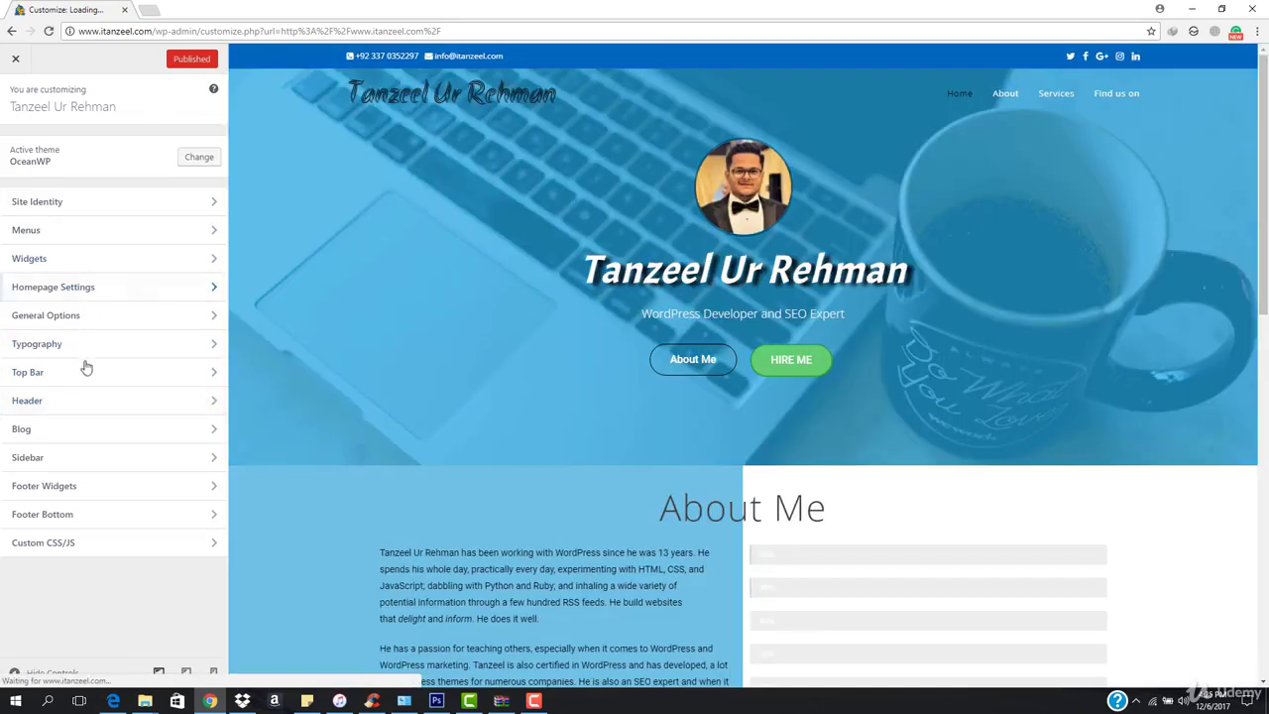
pyautogui.click(63, 402)
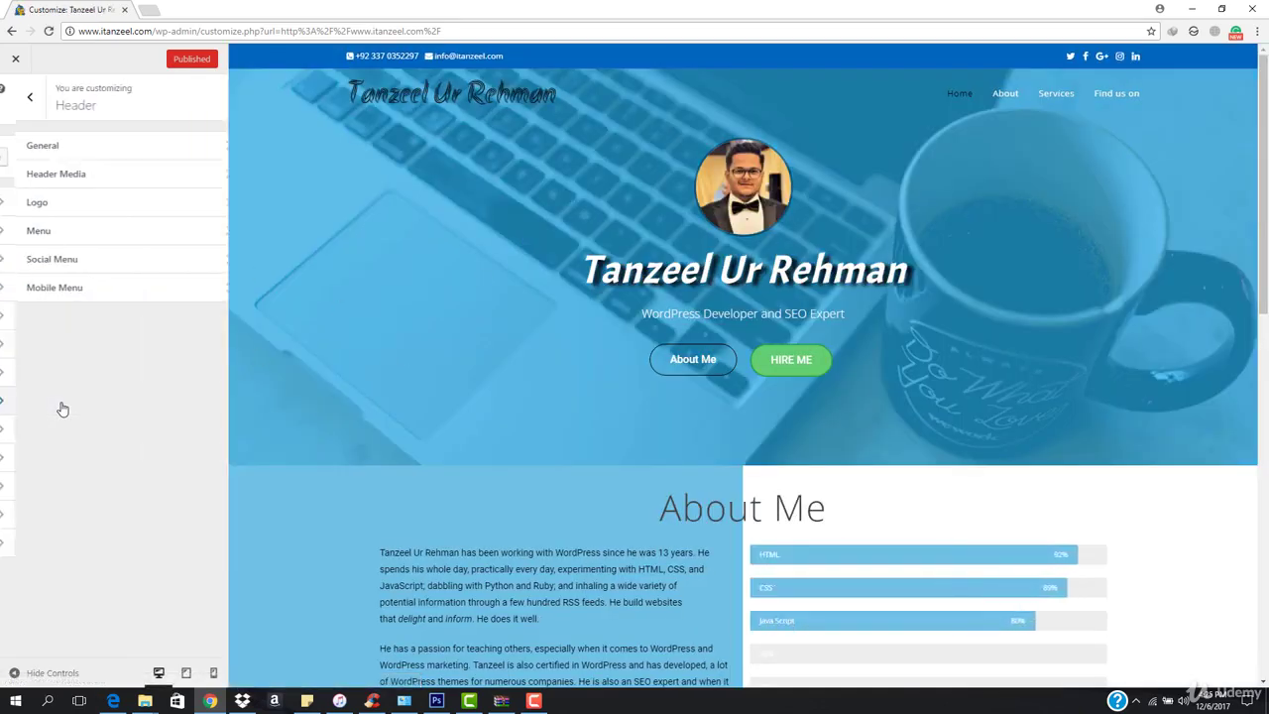
pyautogui.click(77, 203)
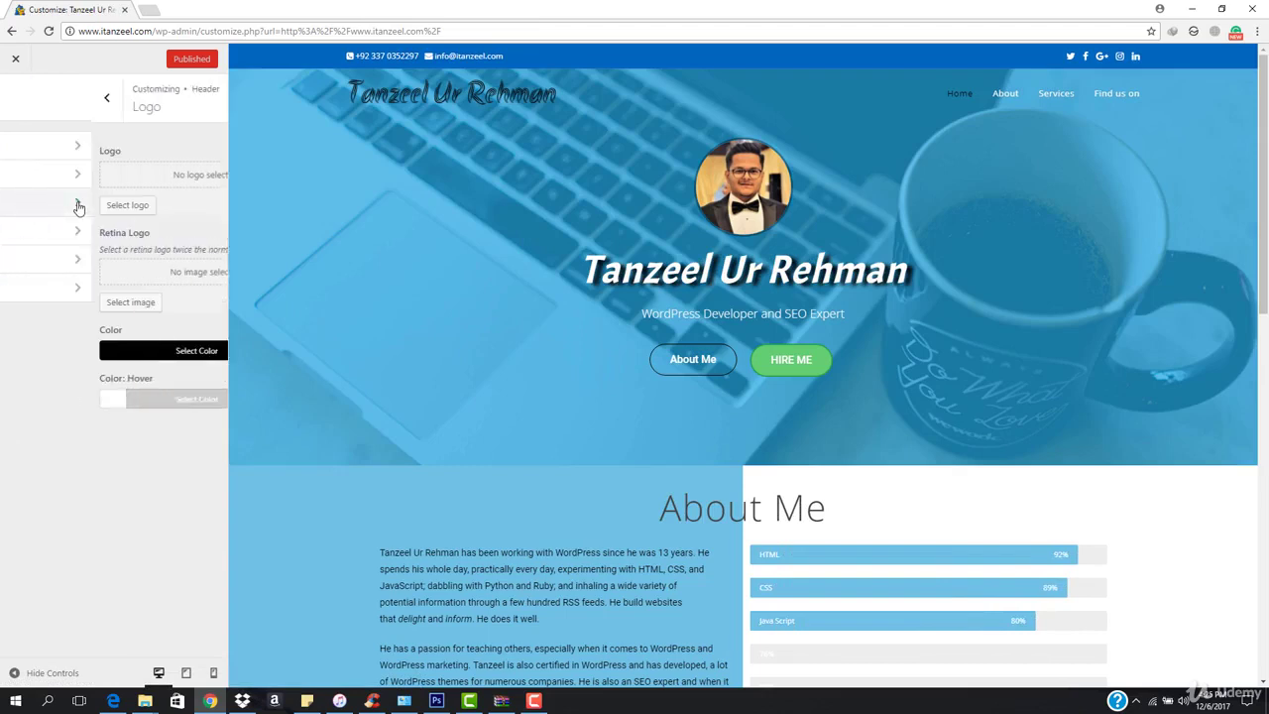
pyautogui.click(12, 98)
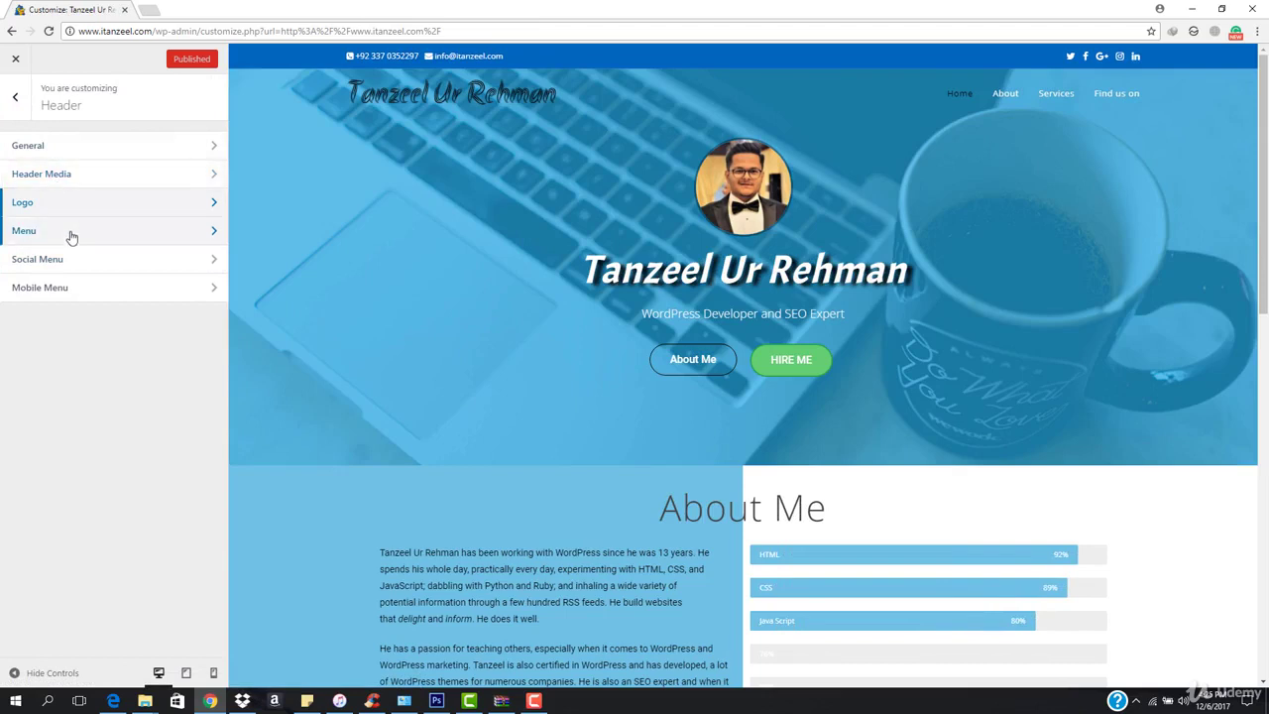
pyautogui.click(18, 101)
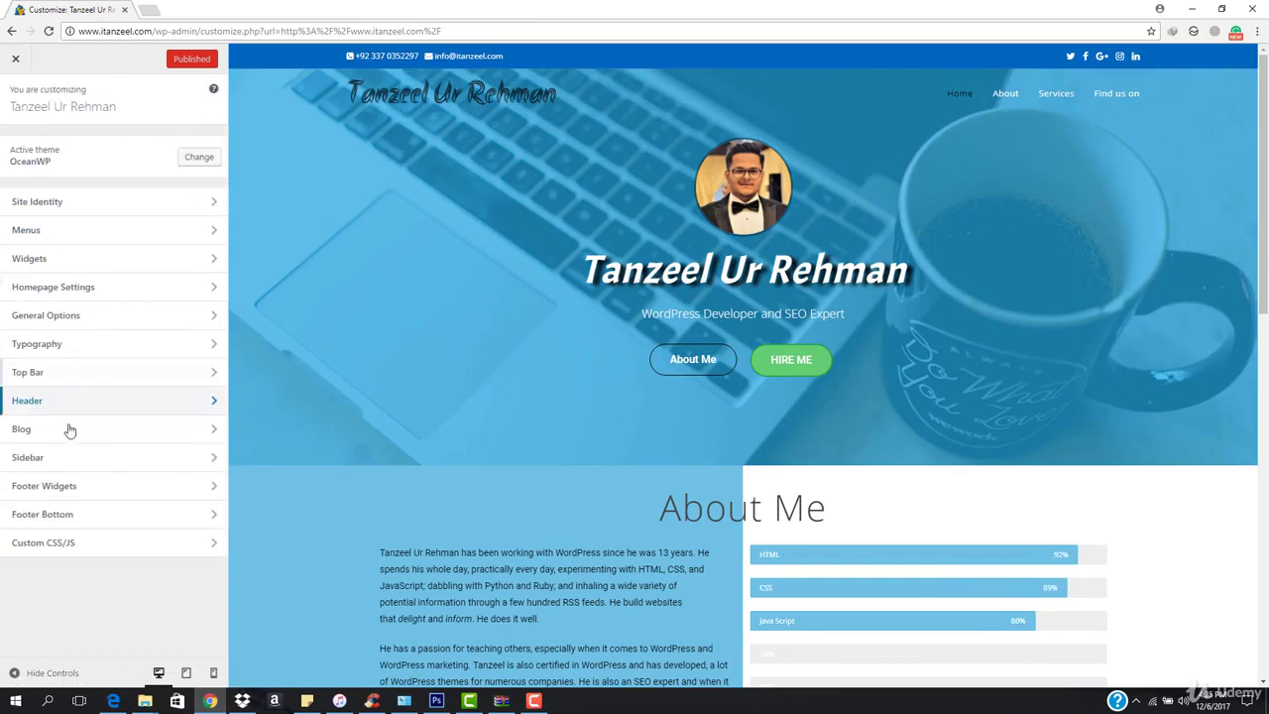
# - Set the logo's font size for mobile devices to 29 px in the Typography settings
pyautogui.click(66, 349)
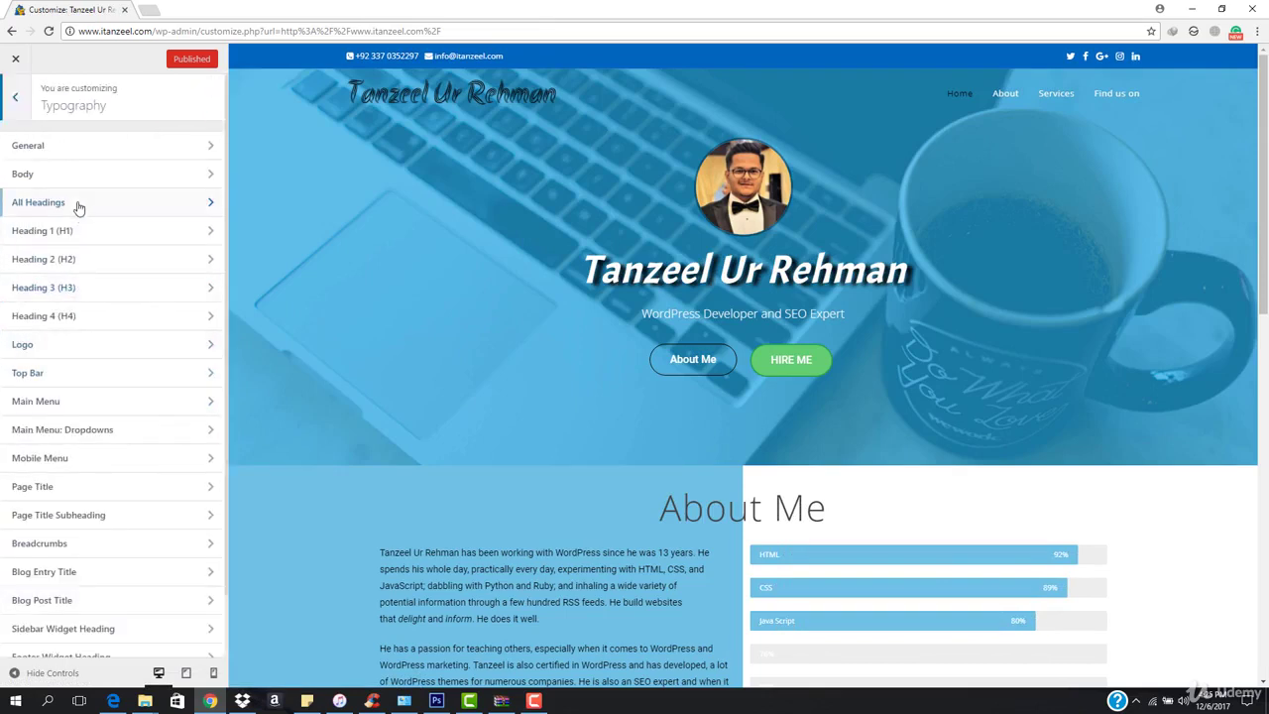
pyautogui.click(91, 356)
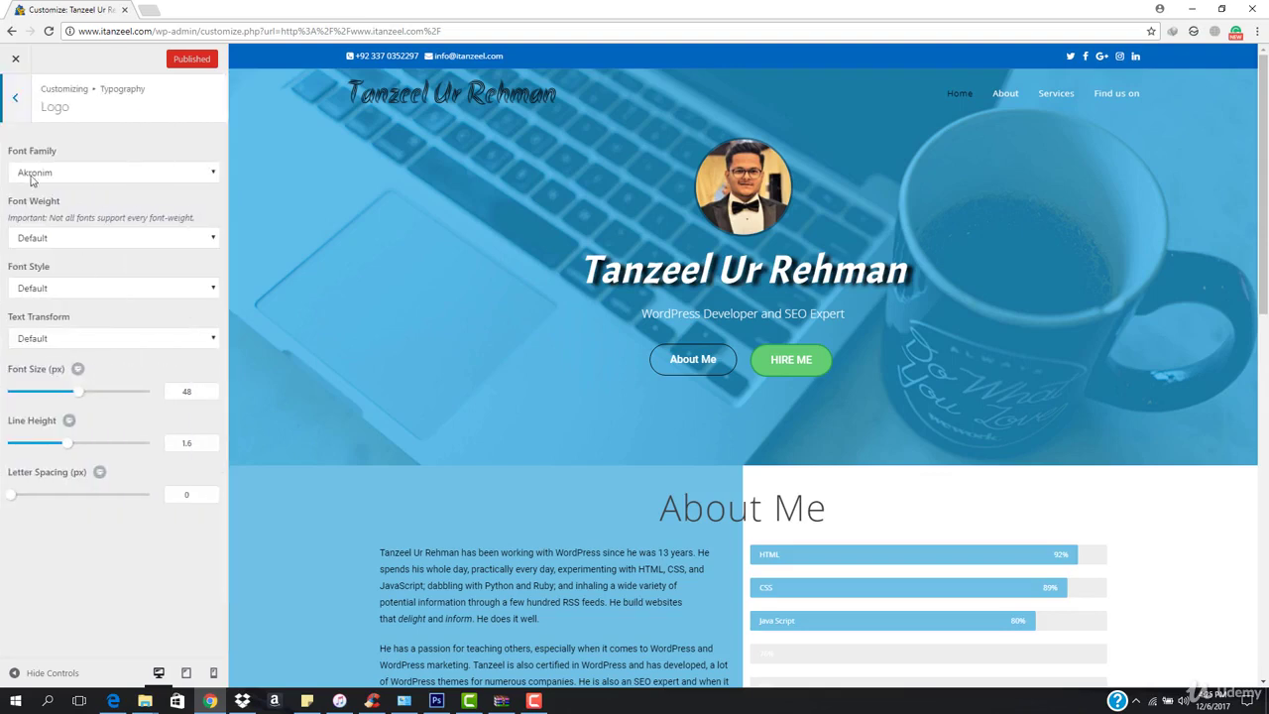
pyautogui.click(78, 371)
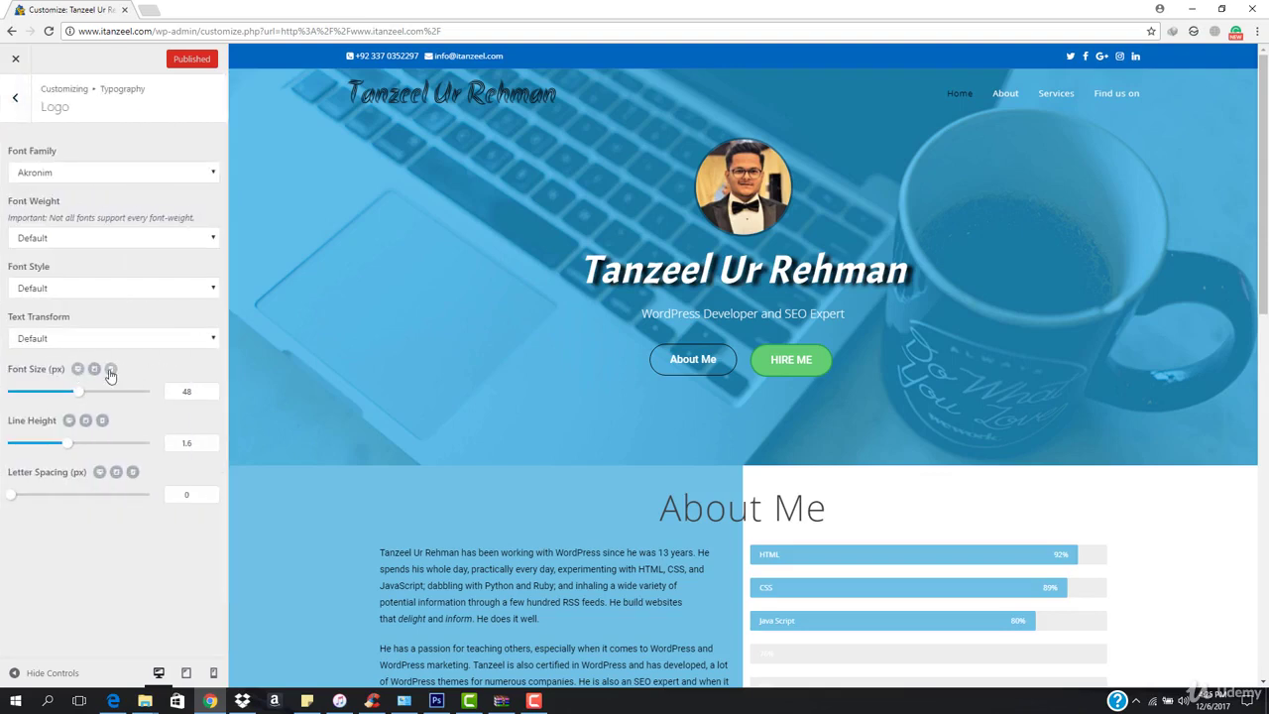
pyautogui.click(111, 370)
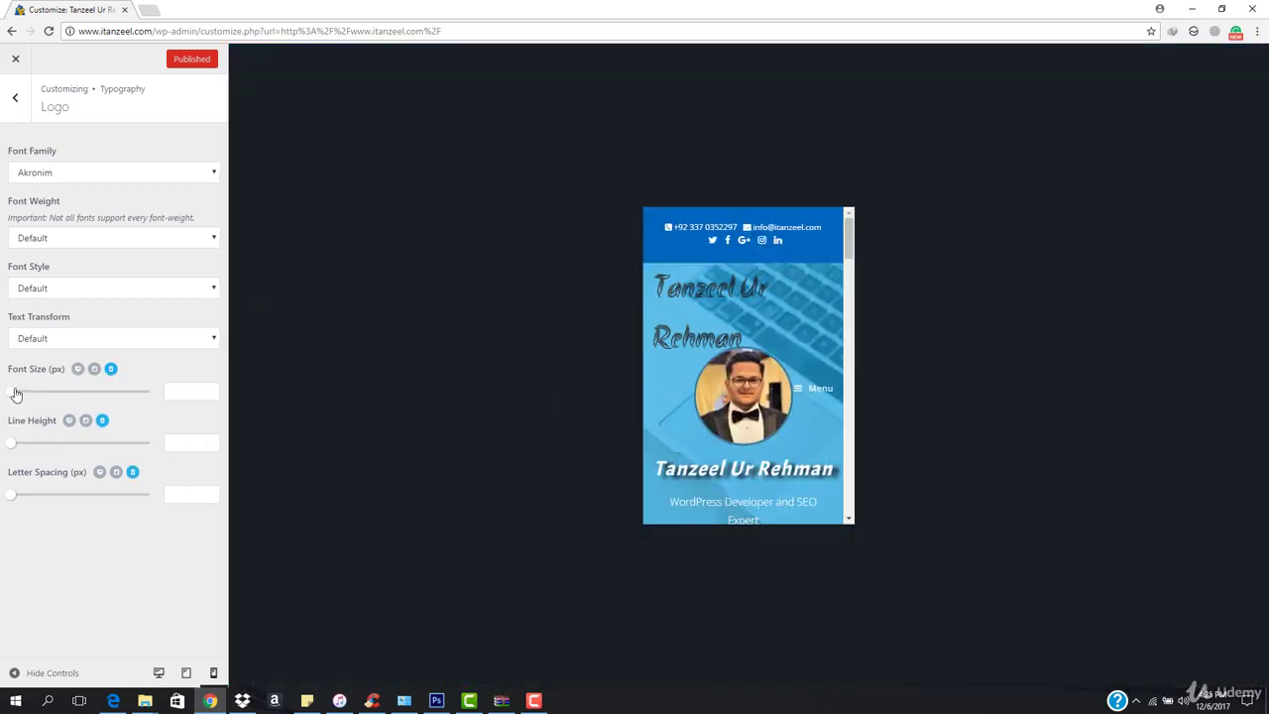
pyautogui.moveTo(16, 394); pyautogui.dragTo(53, 396)
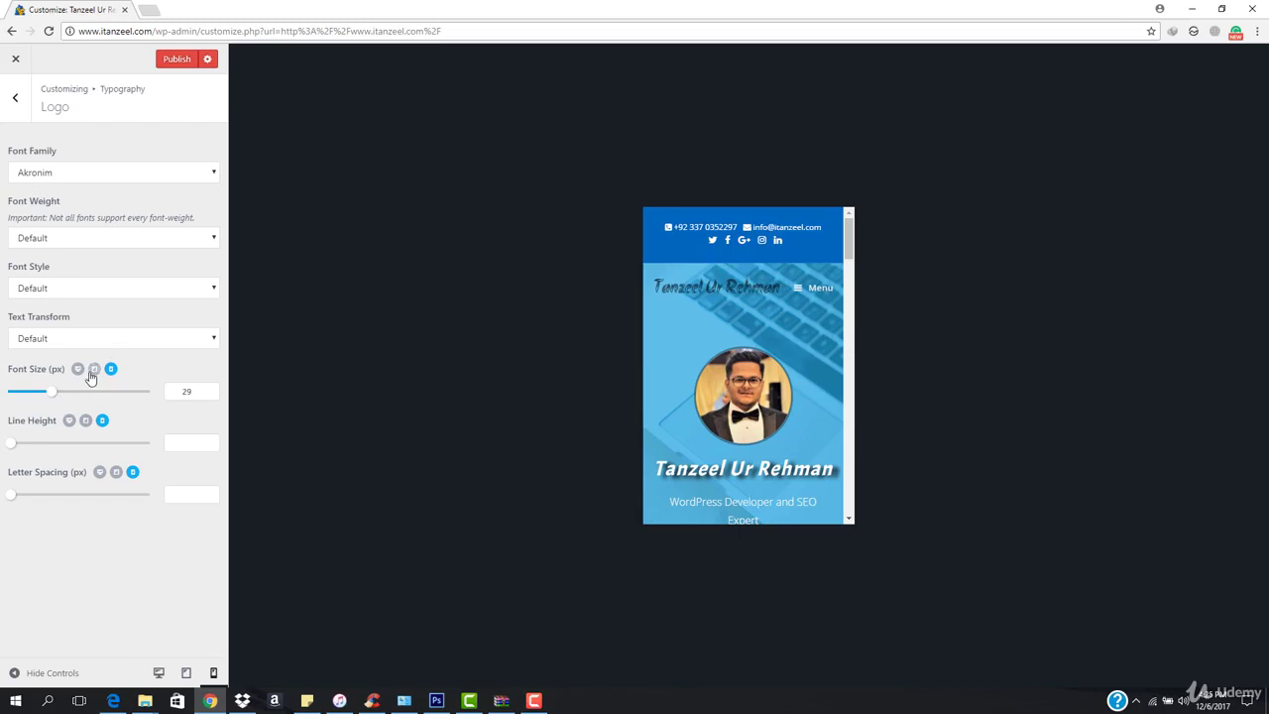
# - Preview the logo typography for tablet and desktop, publish the changes and close the Customizer
pyautogui.click(94, 371)
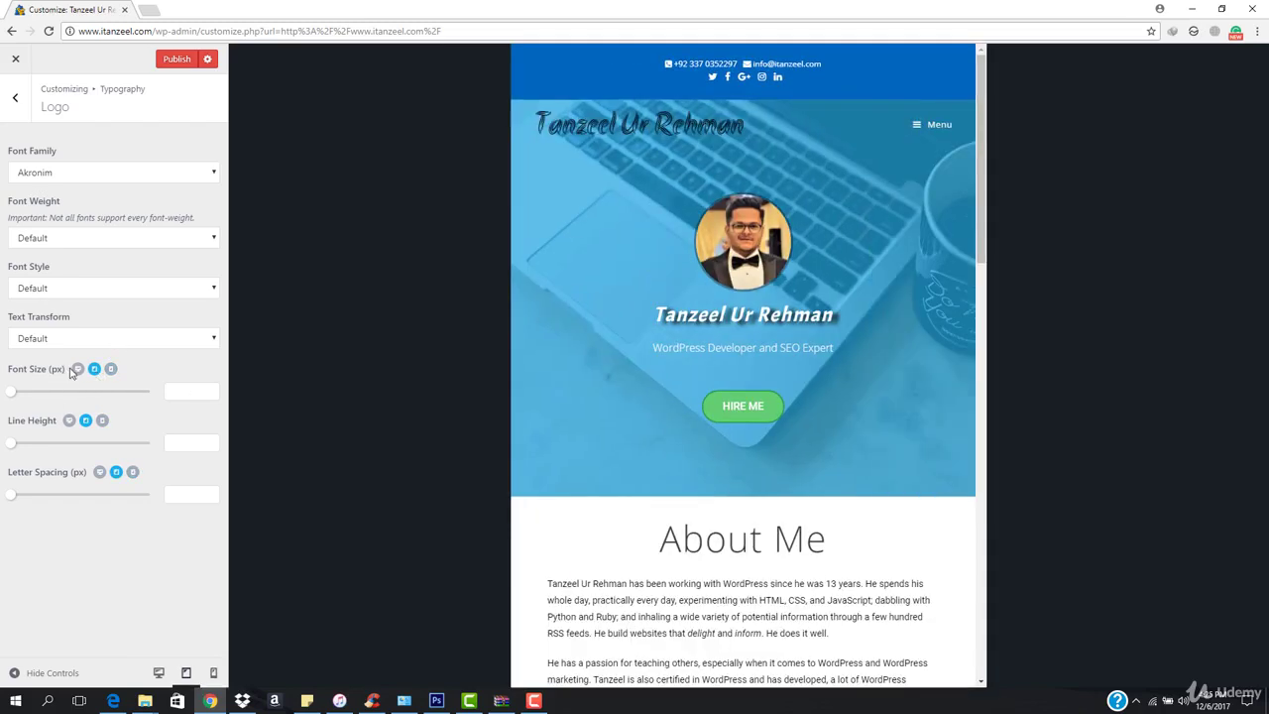
pyautogui.click(76, 370)
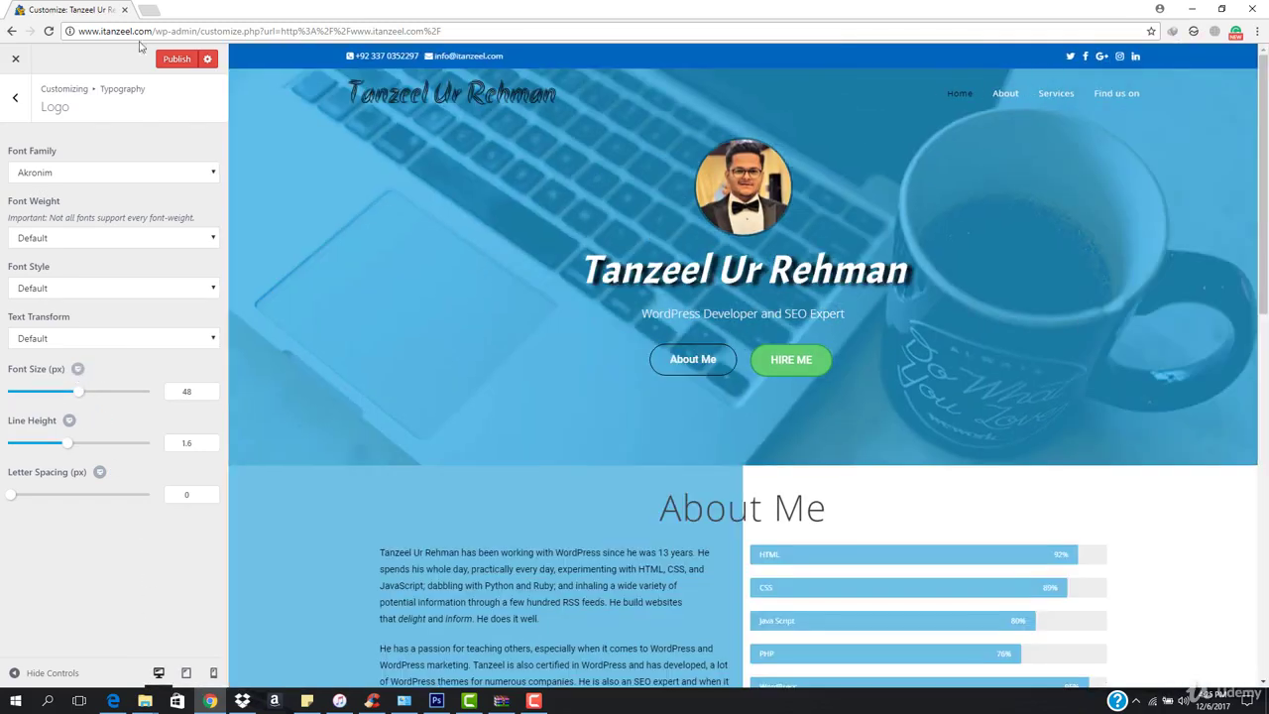
pyautogui.click(176, 65)
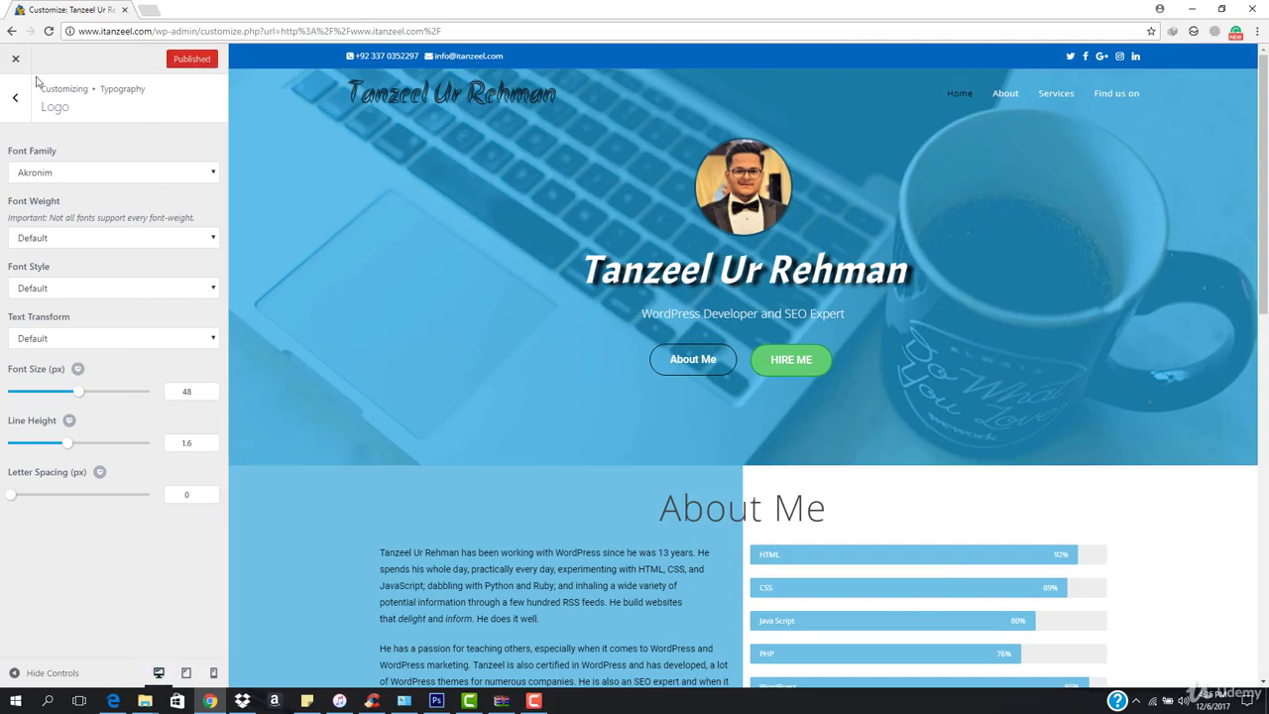
pyautogui.click(10, 62)
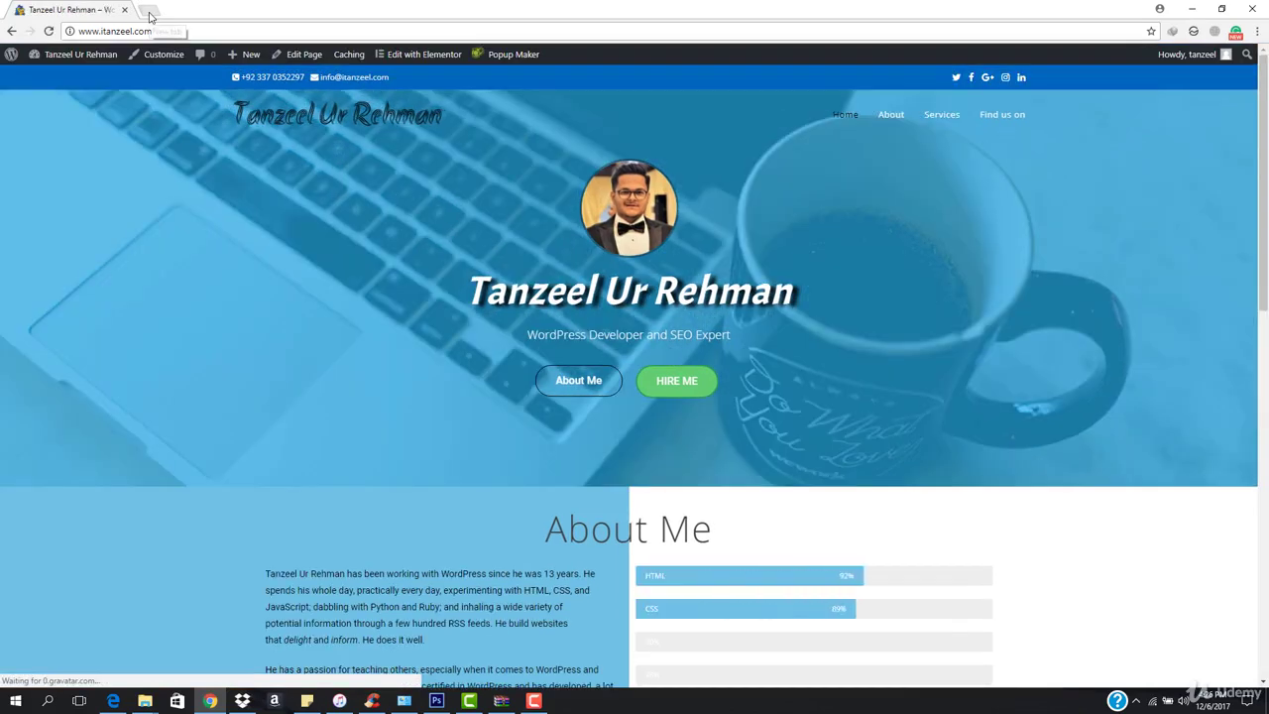
# - Look through the live home page from header to footer and test the About and Services menu links
pyautogui.click(148, 12)
pyautogui.click(70, 9)
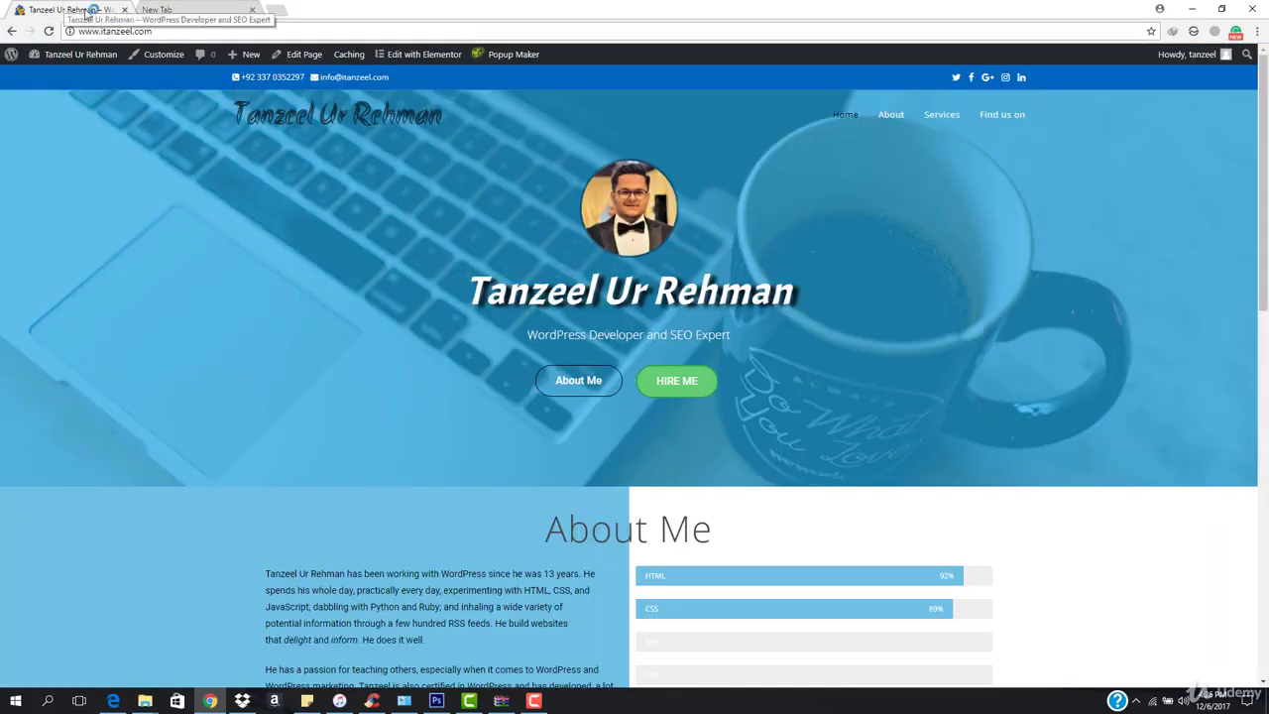
pyautogui.scroll(-9, 590, 368)
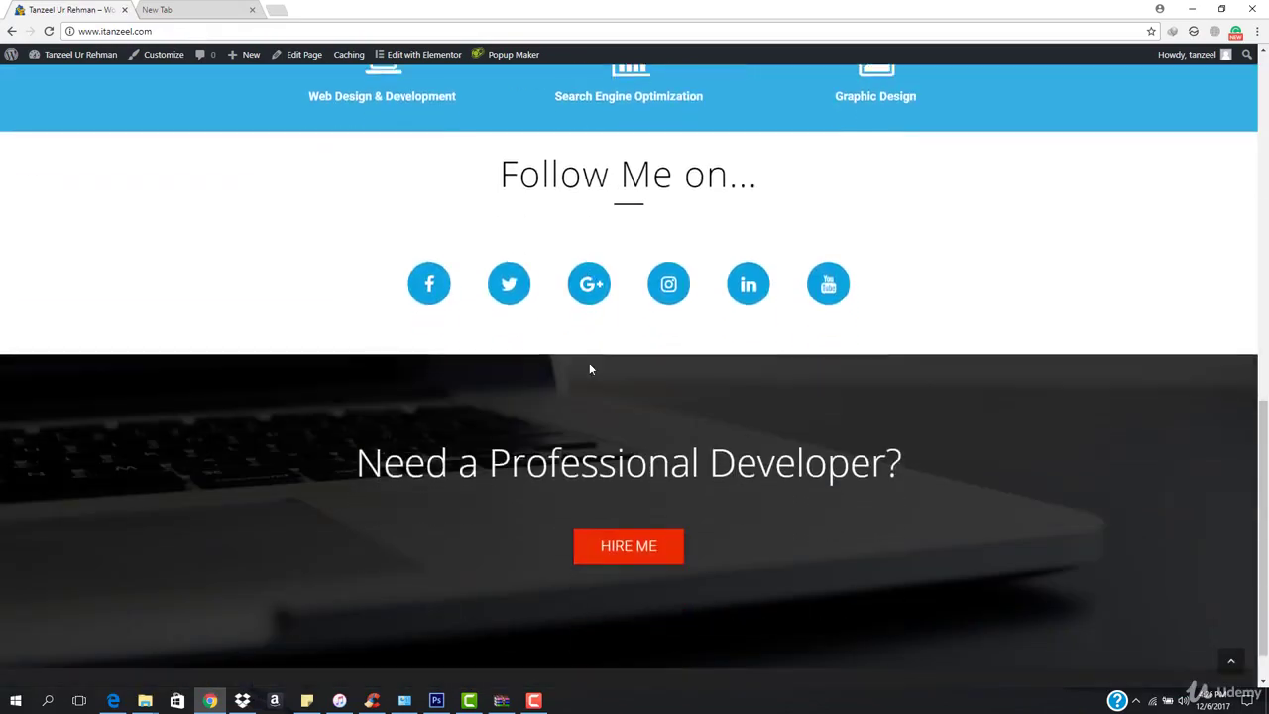
pyautogui.scroll(2, 589, 363)
pyautogui.scroll(7, 589, 364)
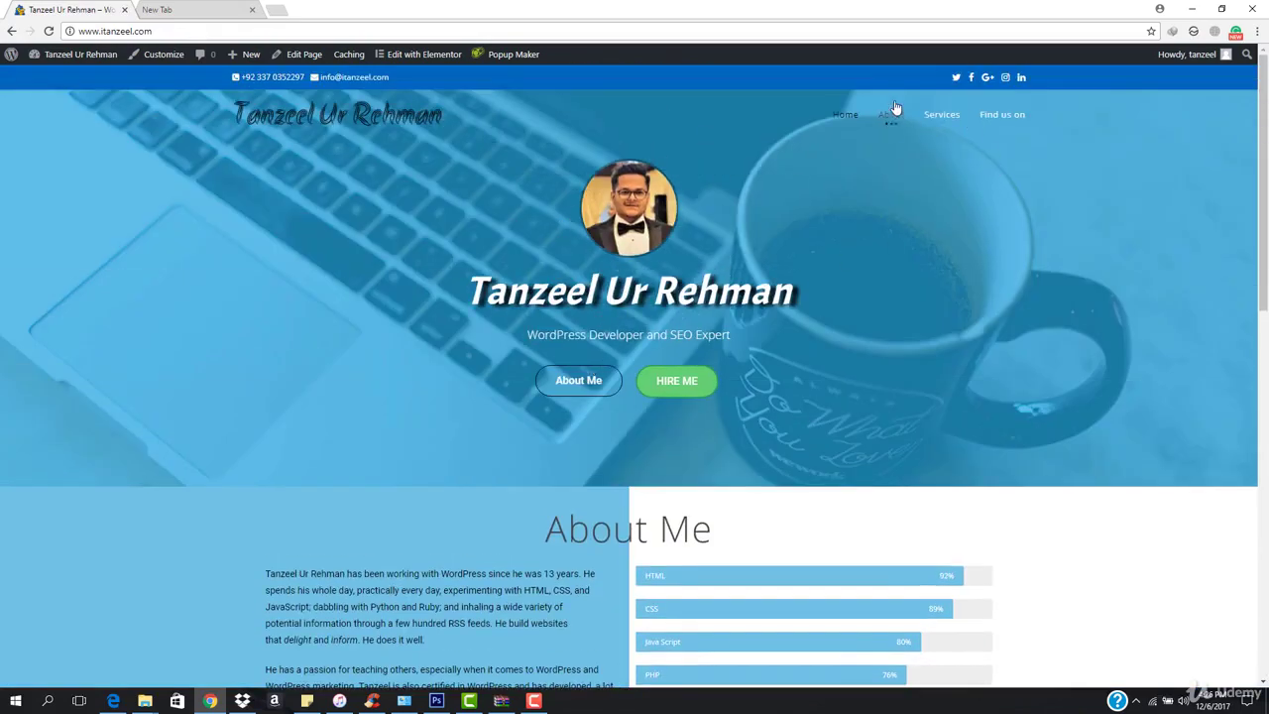
pyautogui.click(888, 120)
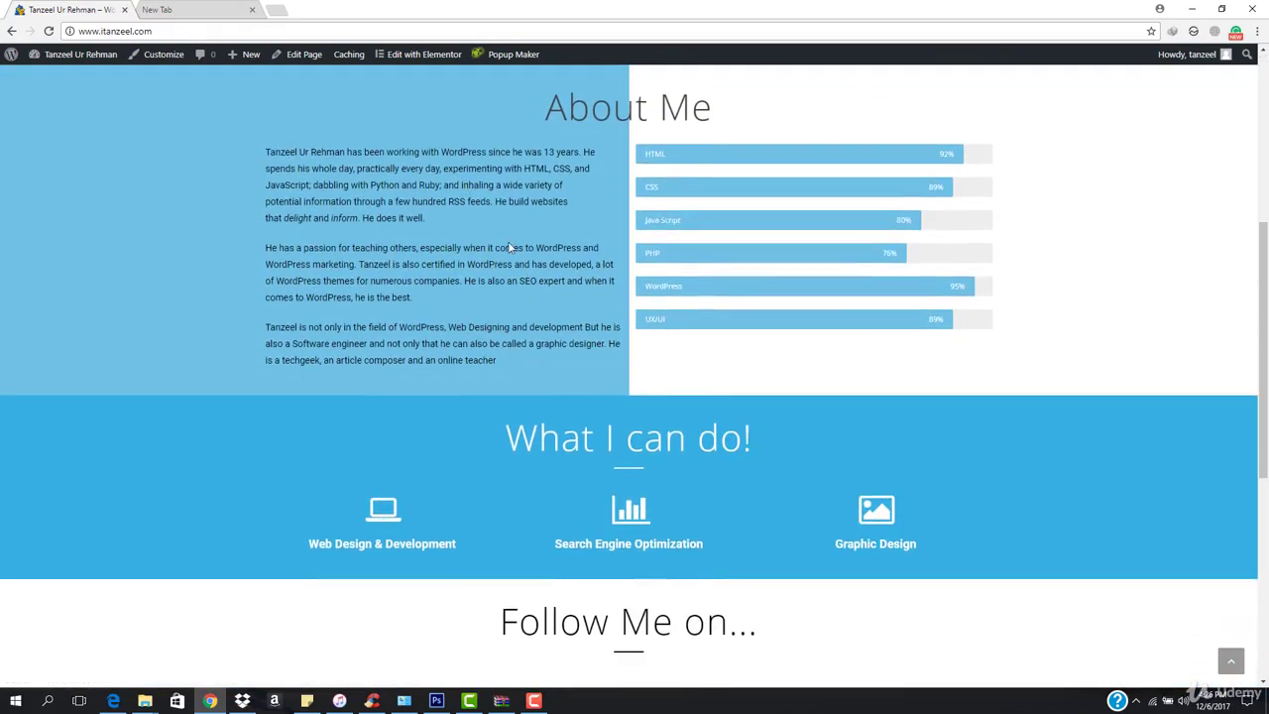
pyautogui.scroll(4, 635, 401)
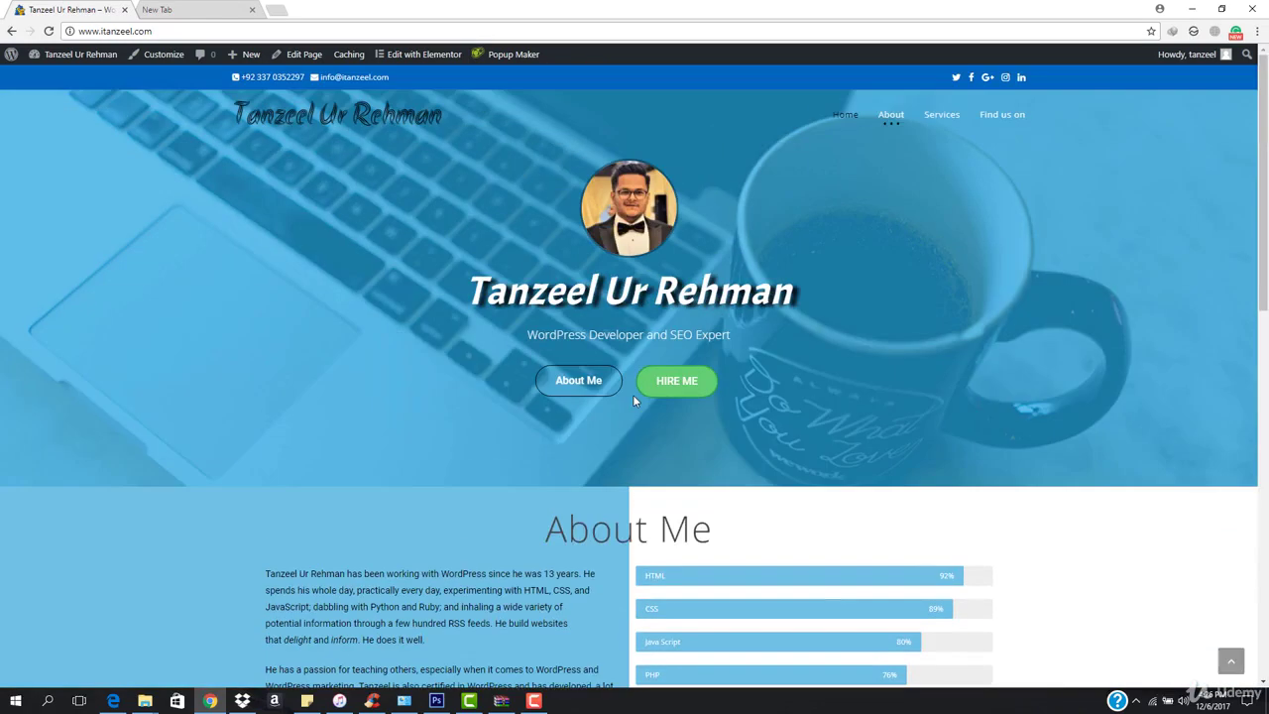
pyautogui.click(942, 118)
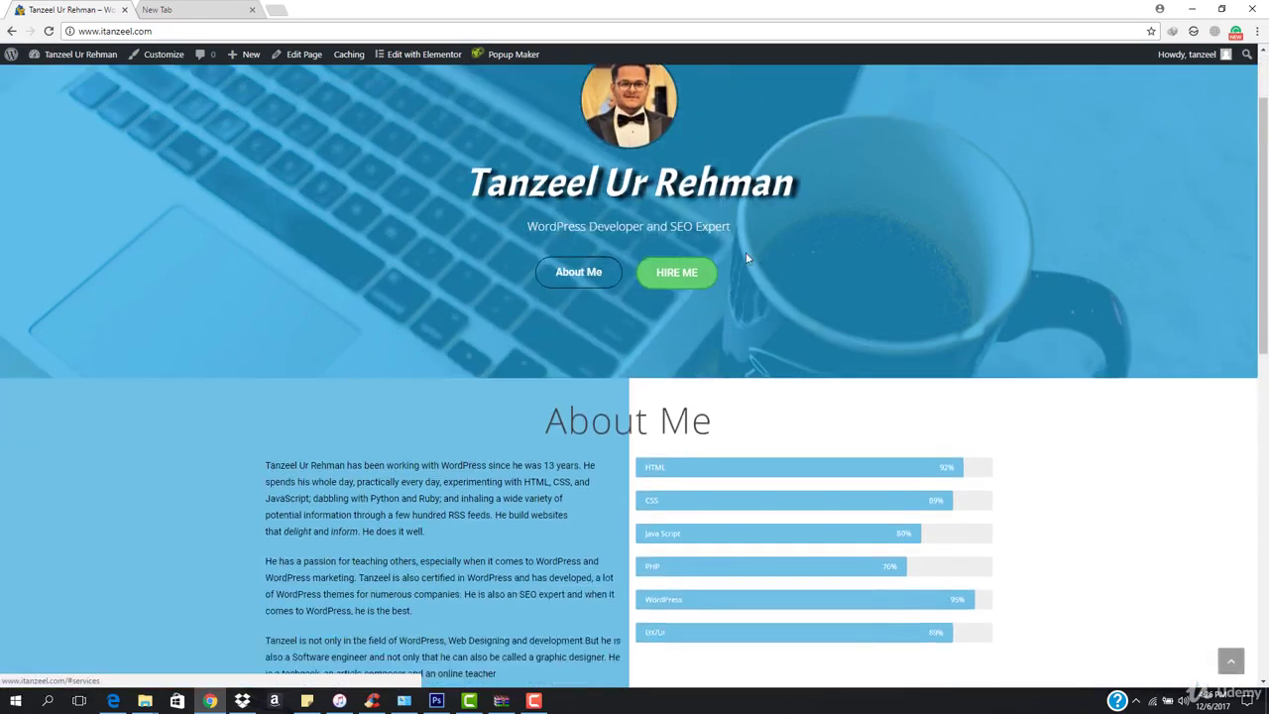
pyautogui.scroll(-2, 550, 386)
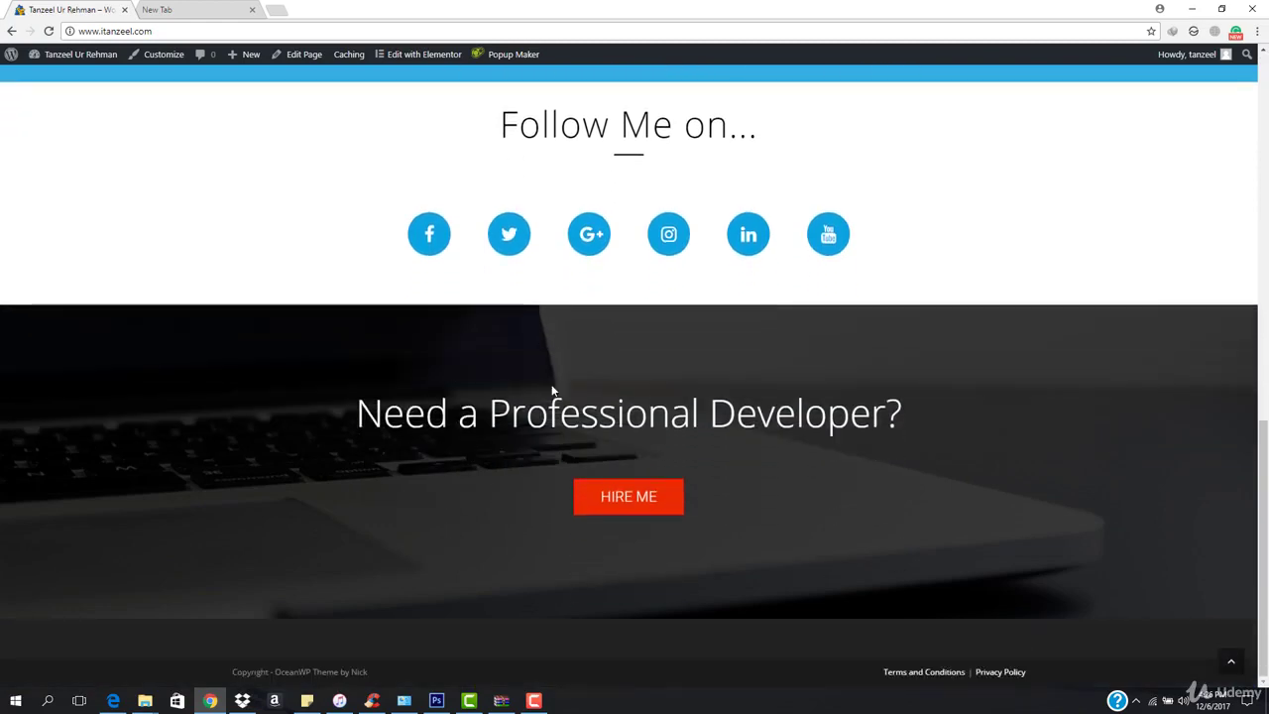
pyautogui.scroll(10, 565, 465)
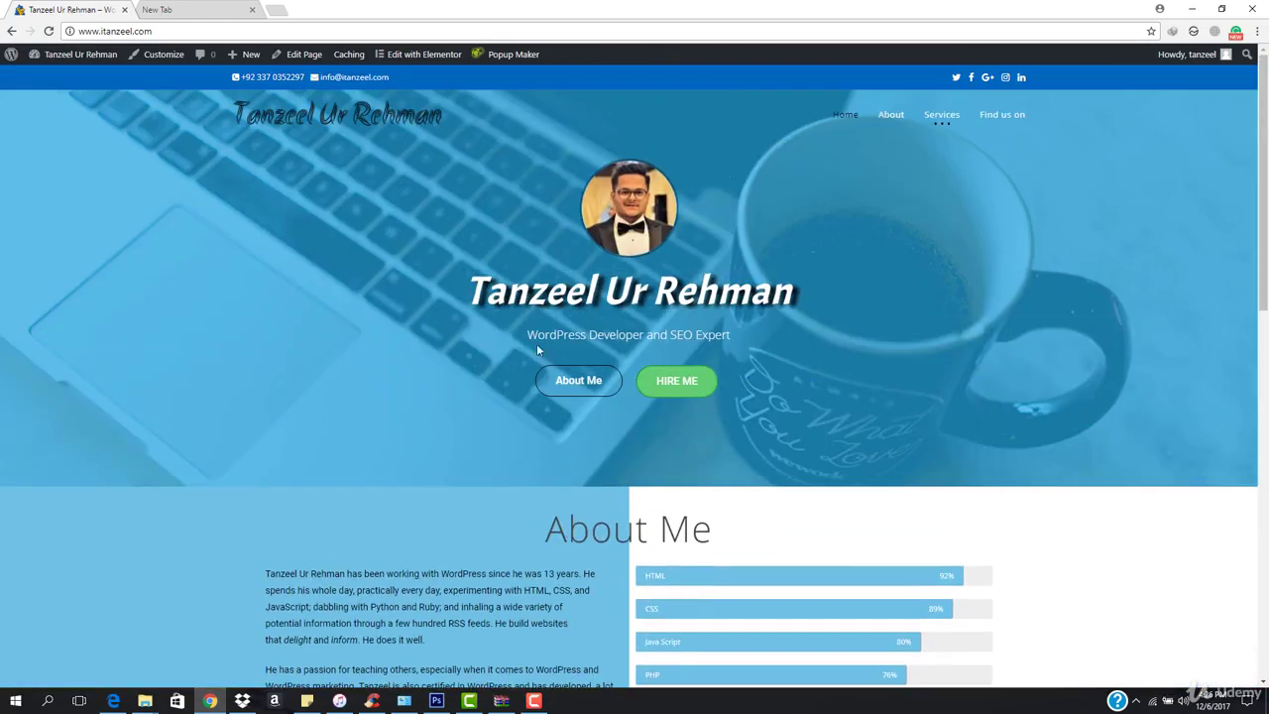
pyautogui.scroll(-7, 536, 342)
pyautogui.scroll(-2, 543, 389)
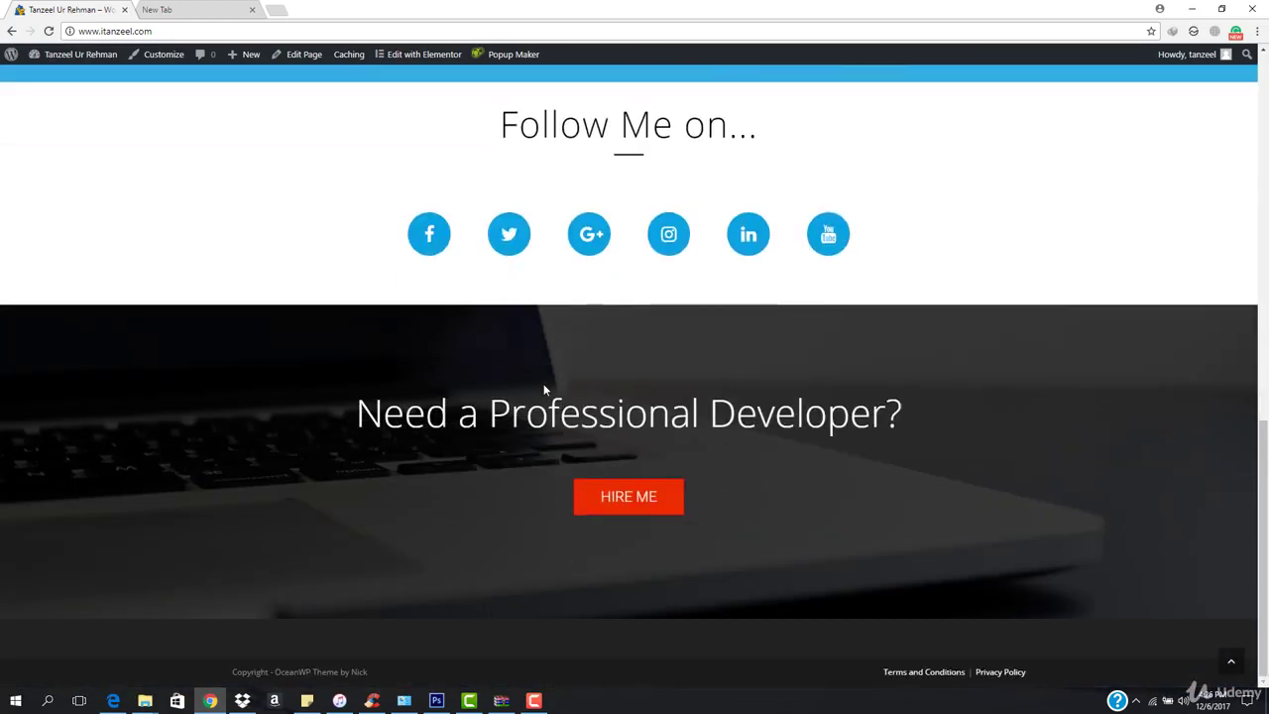